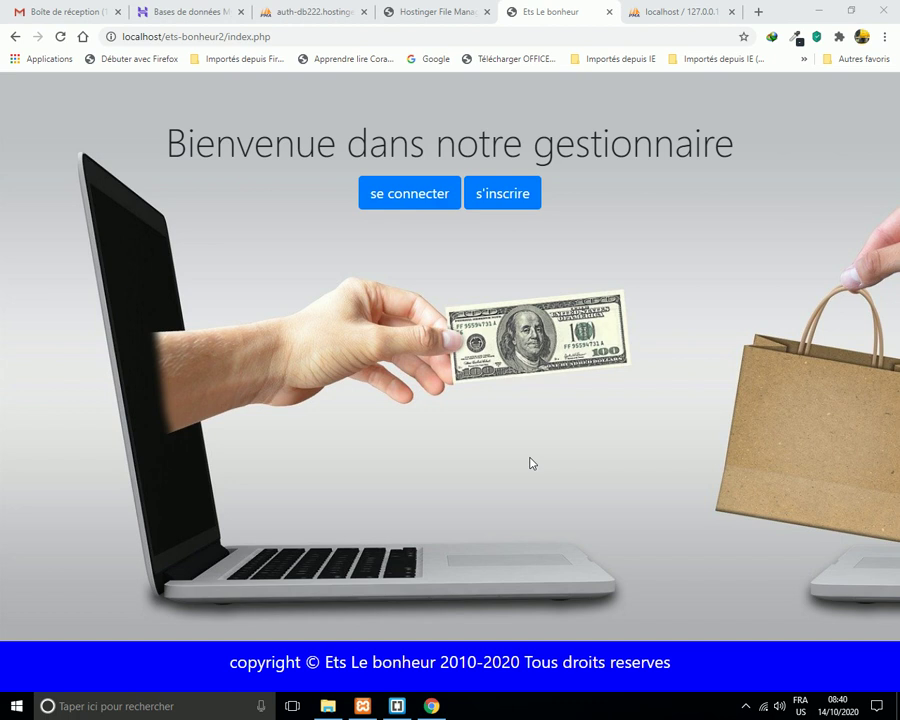
# Log in with the saved admin username and its password to reach the dashboard.
pyautogui.click(414, 195)
pyautogui.click(380, 186)
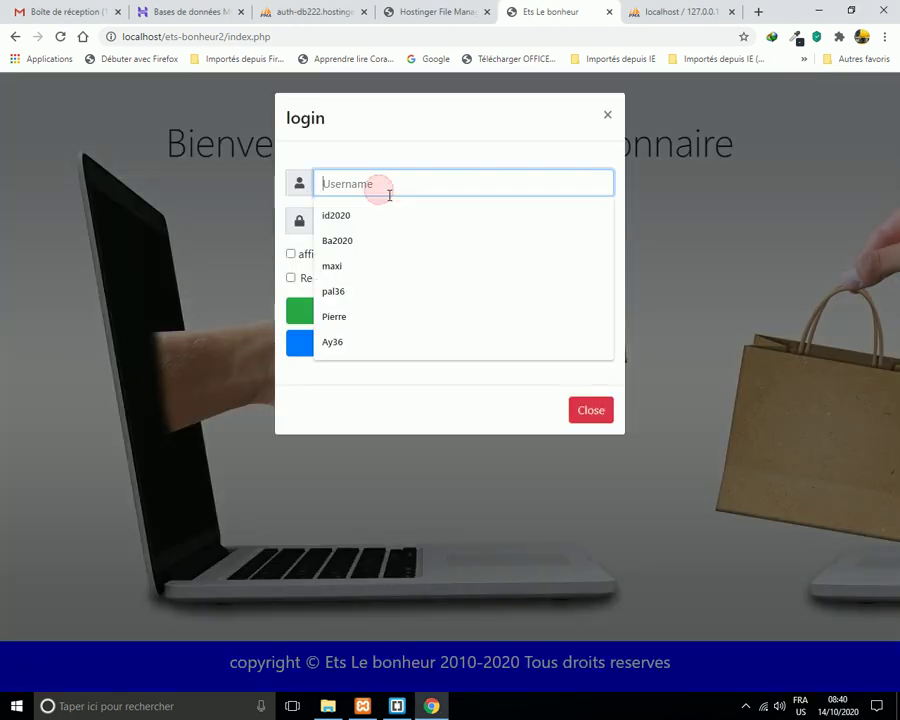
pyautogui.click(373, 343)
pyautogui.click(347, 228)
pyautogui.write('12')
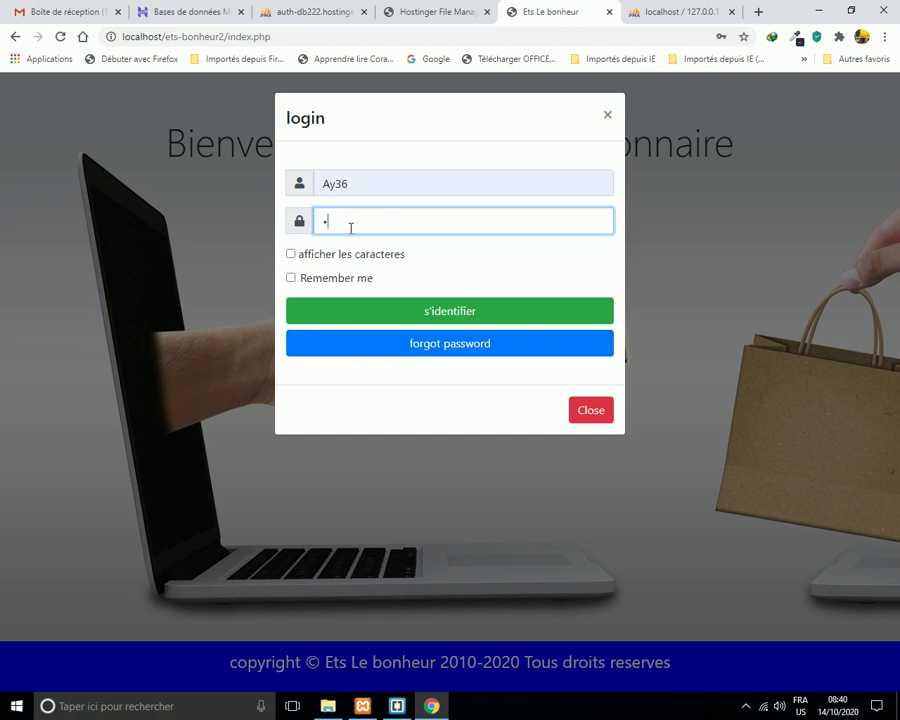
pyautogui.write('345678')
pyautogui.click(457, 315)
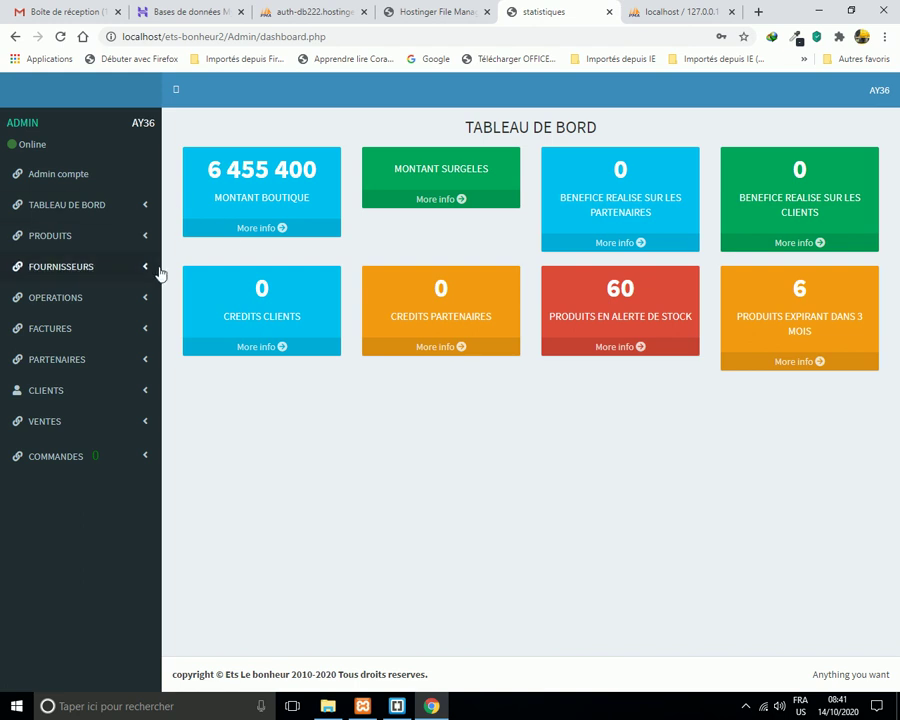
# Expand the PRODUITS section in the sidebar.
pyautogui.click(146, 238)
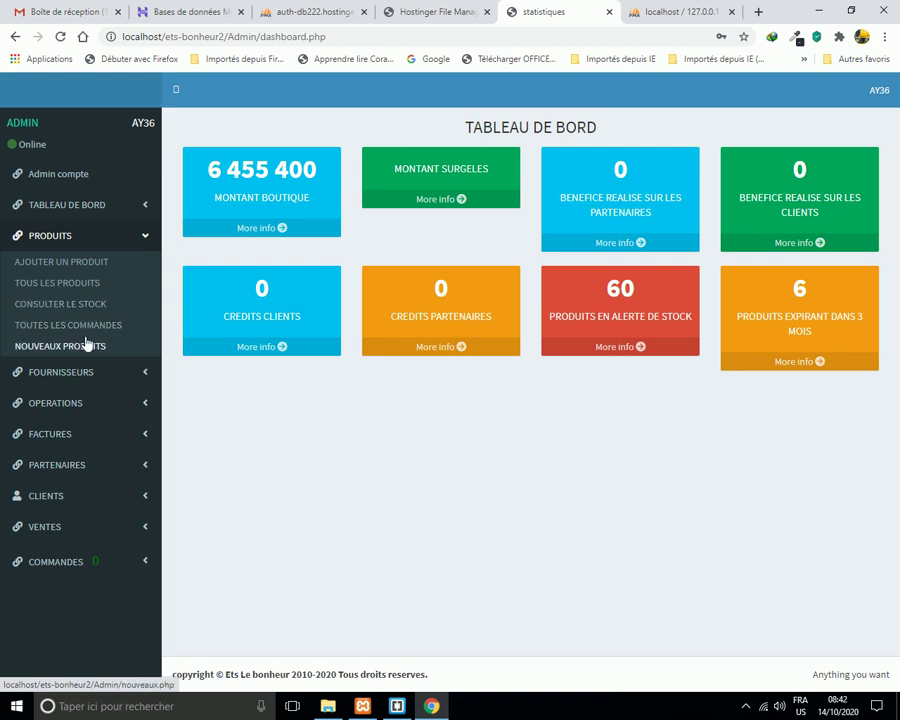
# Open the Ajouter un produit form and go through its blank ID, name, reference and price fields.
pyautogui.click(86, 265)
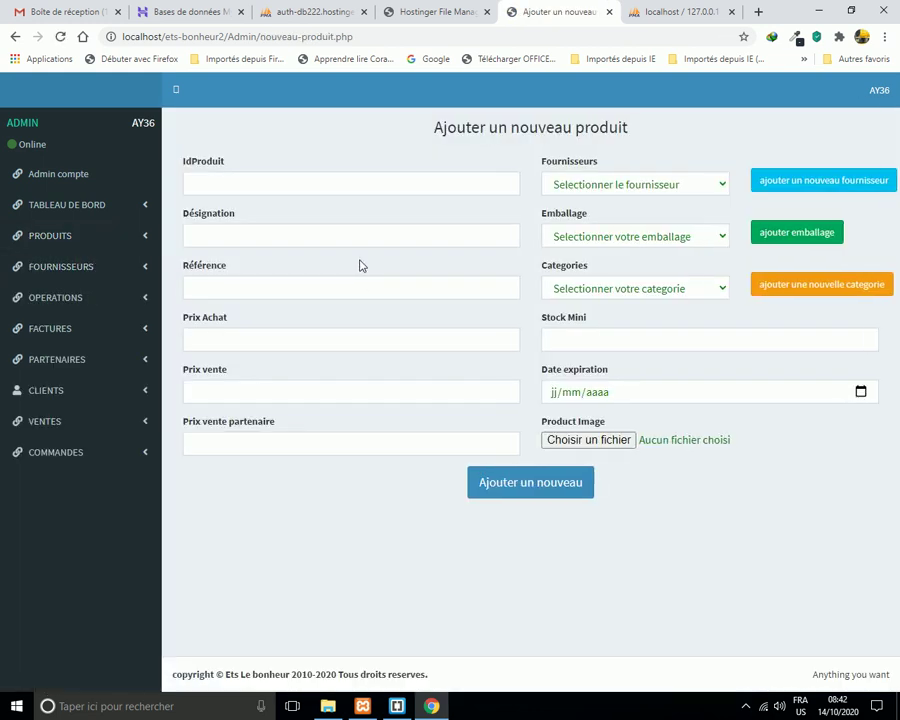
pyautogui.click(265, 182)
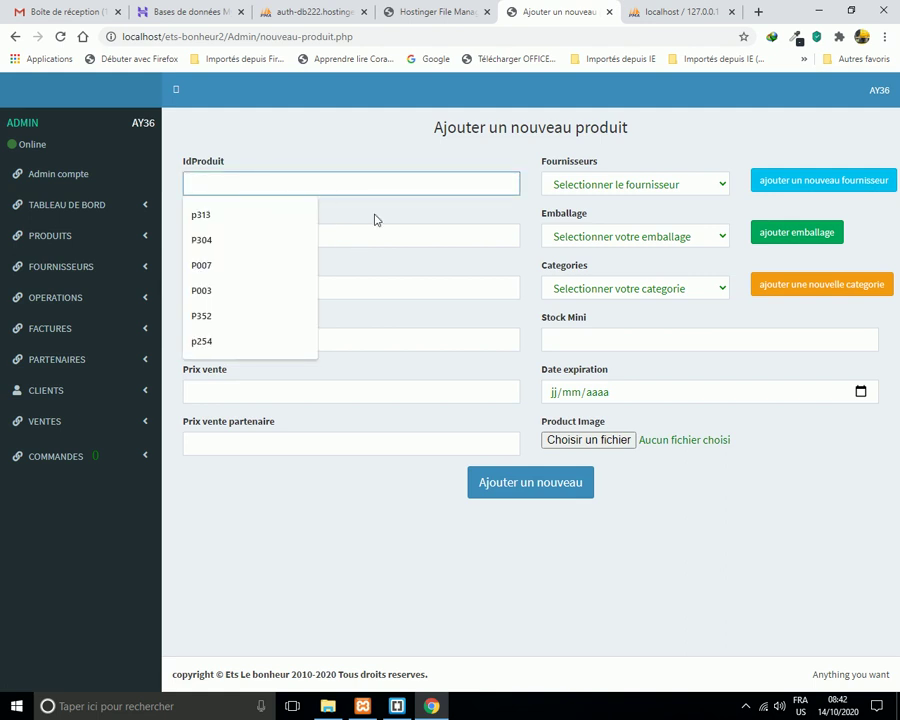
pyautogui.click(393, 239)
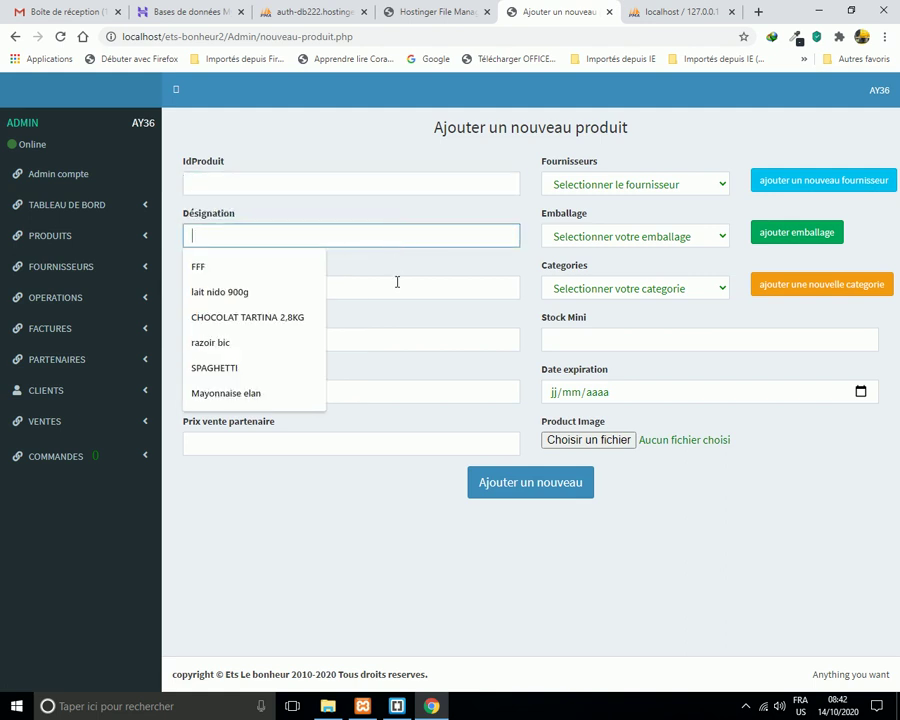
pyautogui.click(395, 283)
pyautogui.click(407, 342)
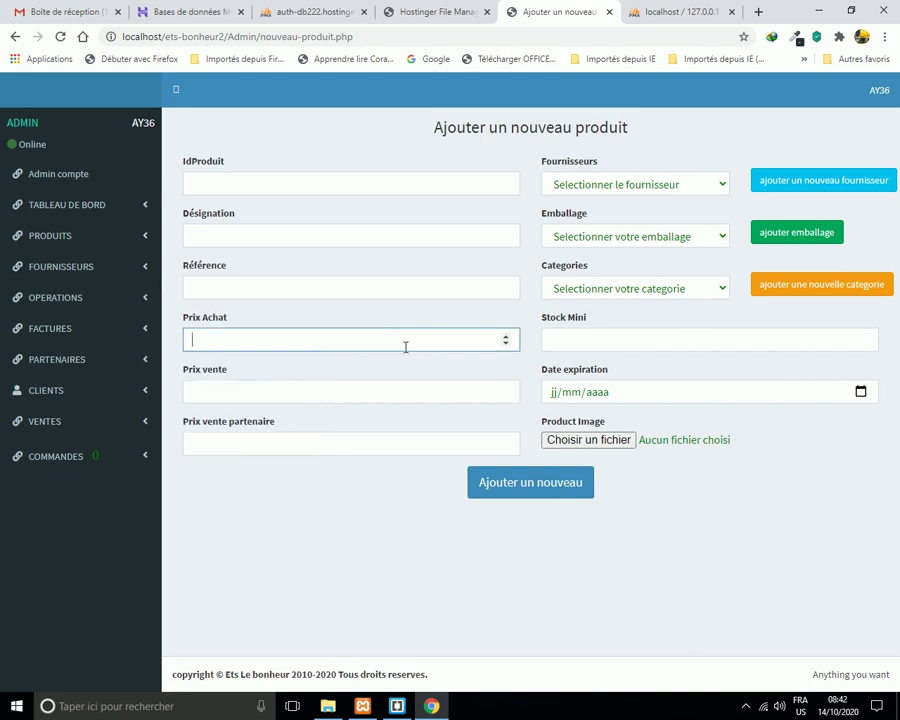
pyautogui.click(369, 392)
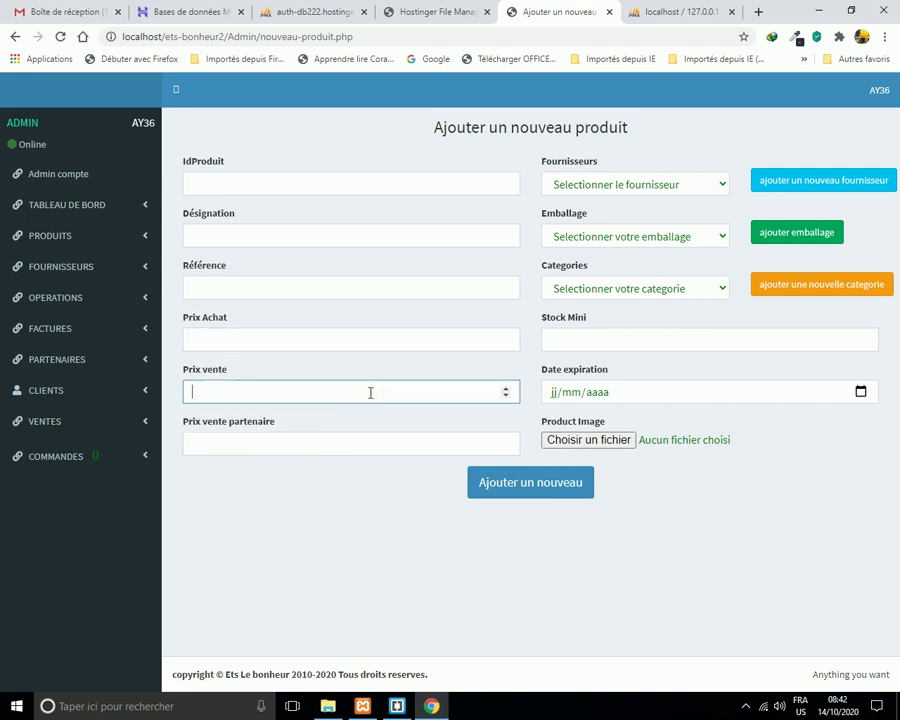
pyautogui.click(297, 438)
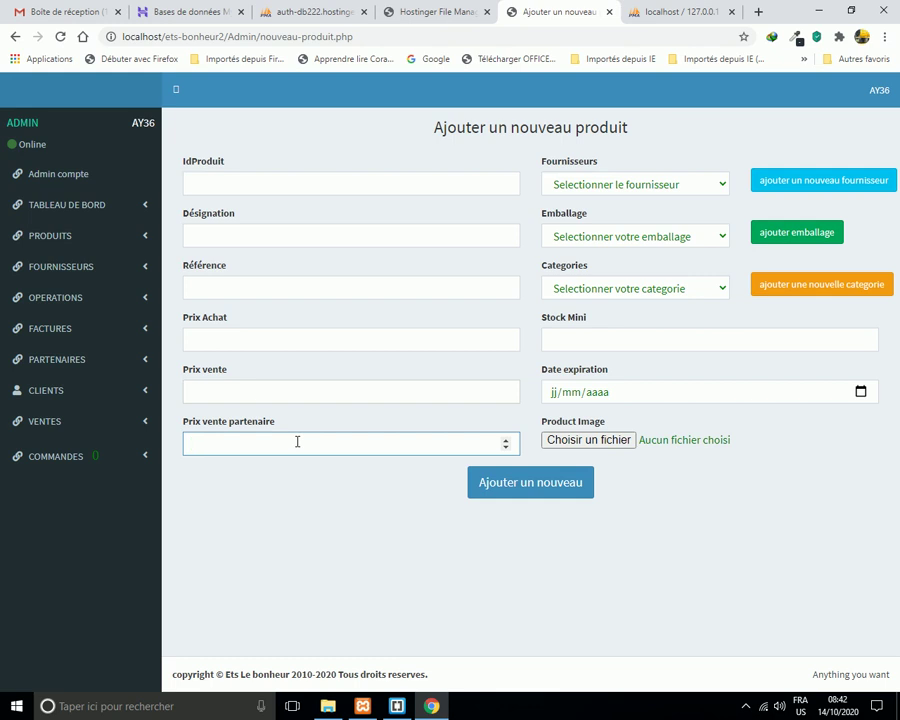
pyautogui.click(724, 184)
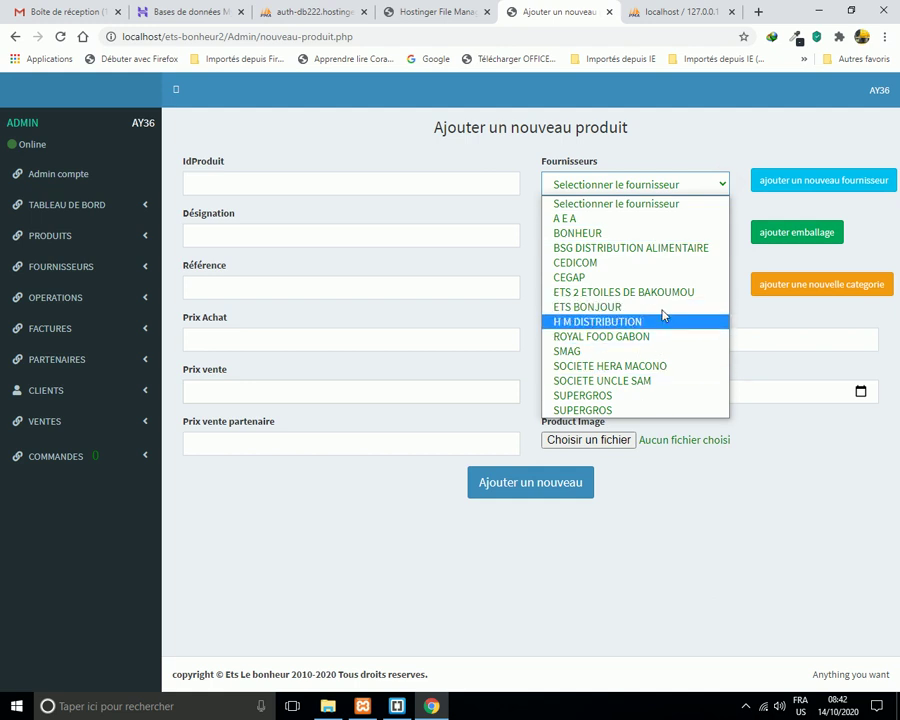
pyautogui.click(718, 183)
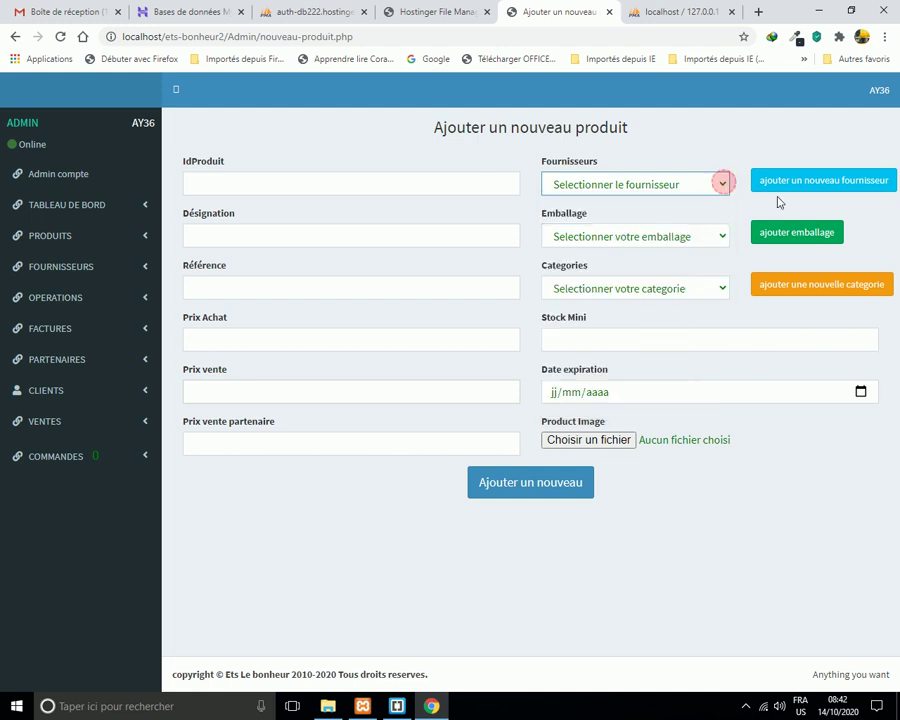
pyautogui.click(812, 190)
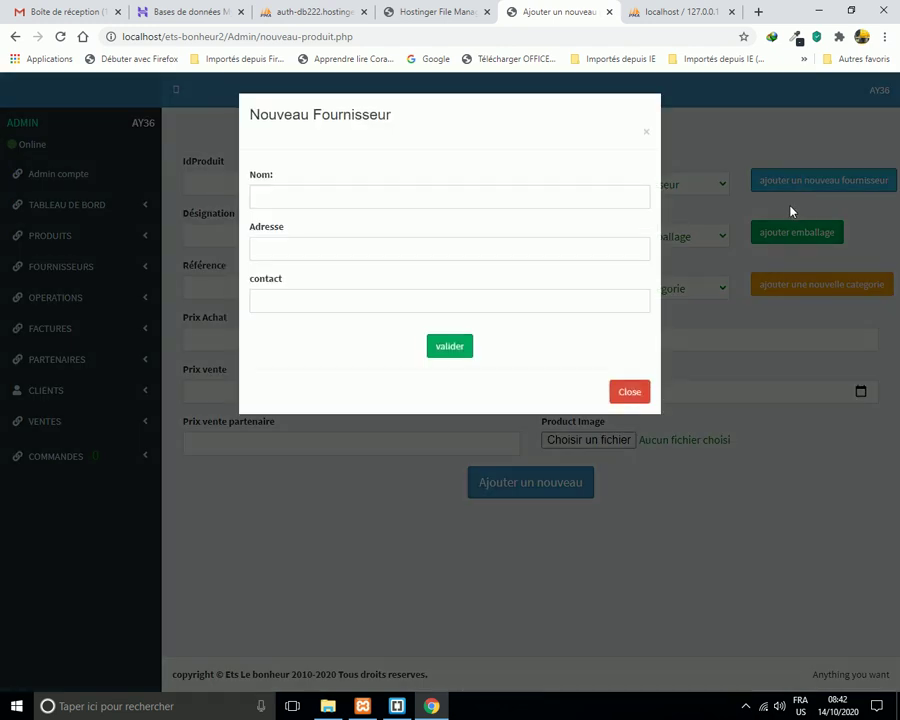
pyautogui.click(411, 199)
pyautogui.click(452, 250)
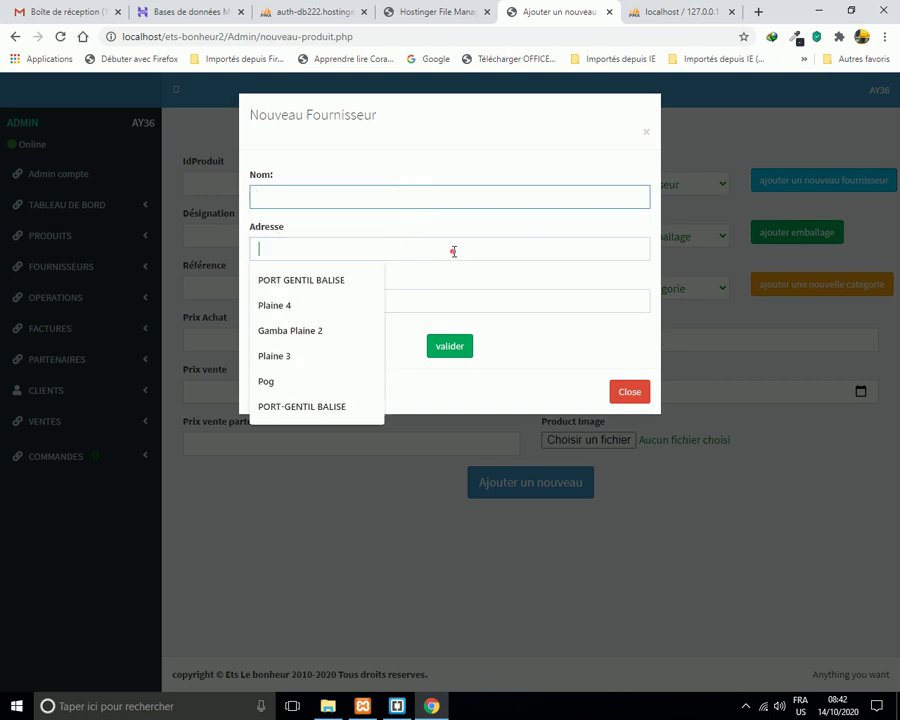
pyautogui.click(465, 302)
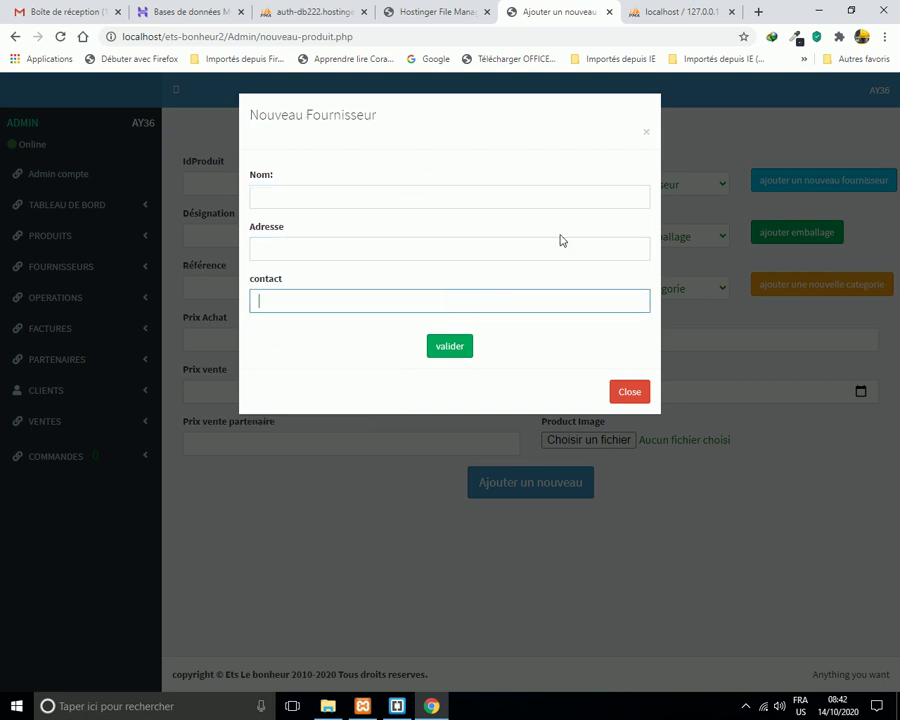
pyautogui.click(646, 132)
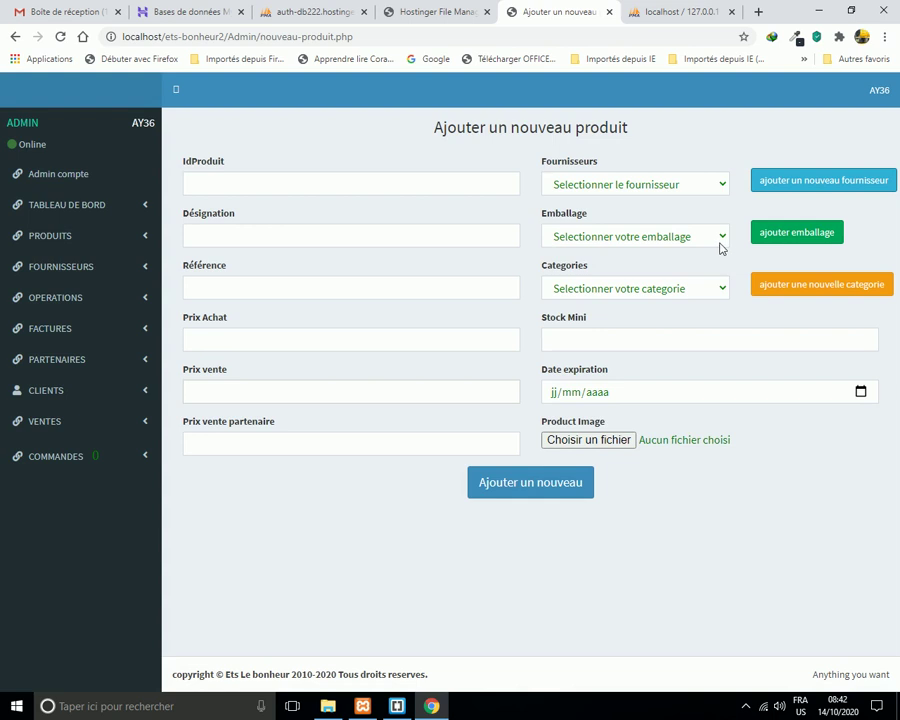
pyautogui.click(721, 236)
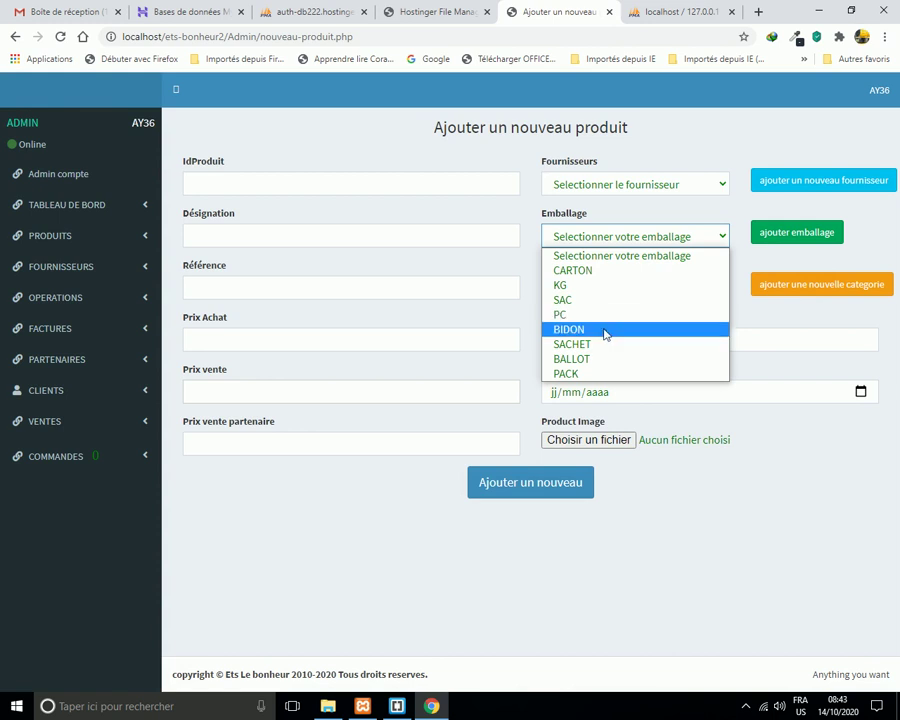
pyautogui.click(725, 236)
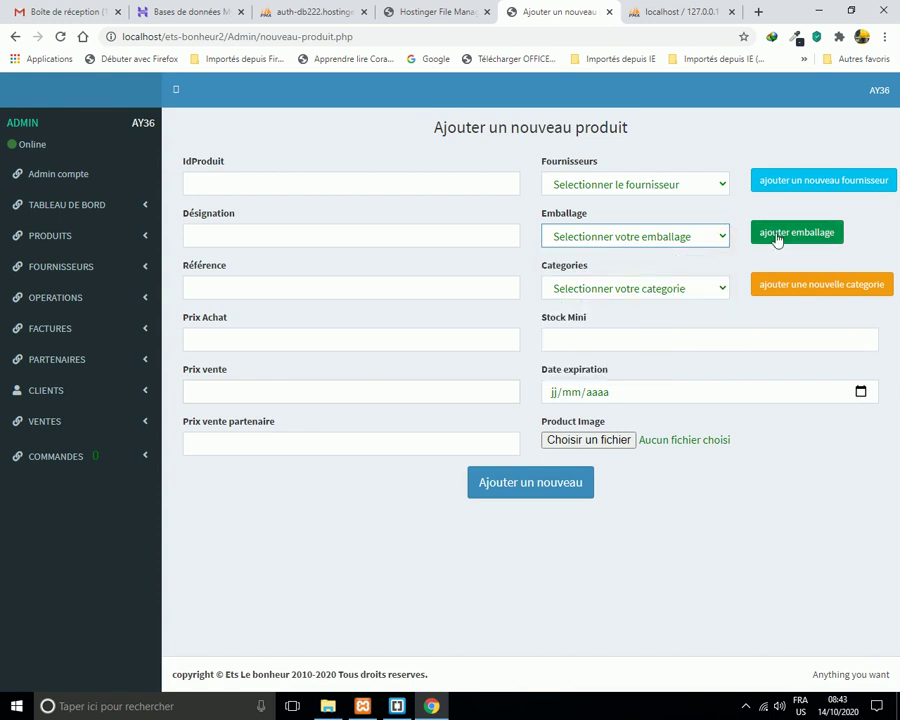
pyautogui.click(722, 288)
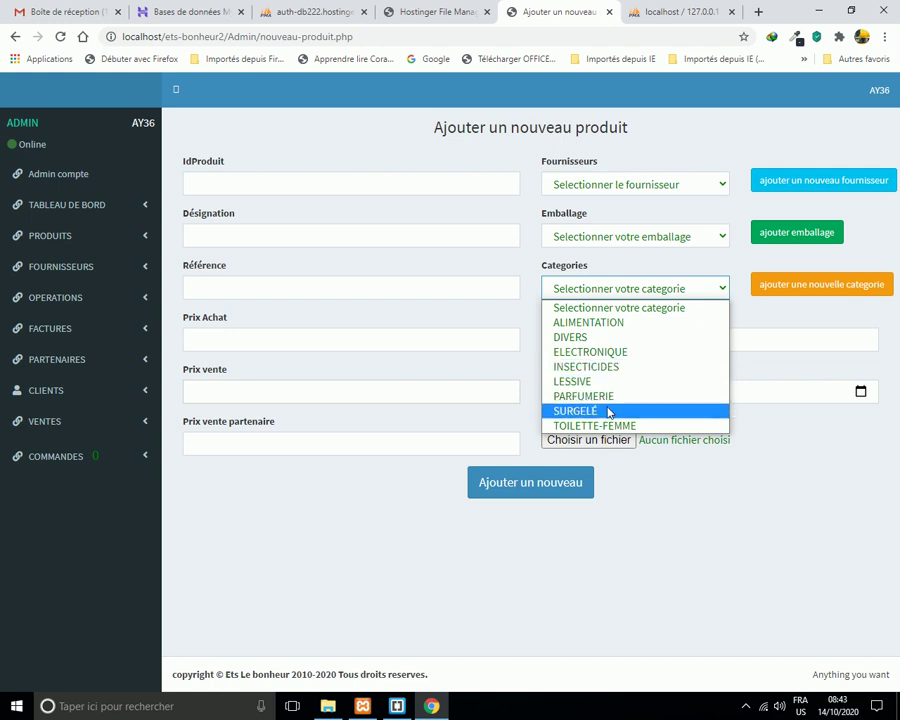
pyautogui.click(840, 284)
pyautogui.click(836, 282)
pyautogui.click(648, 133)
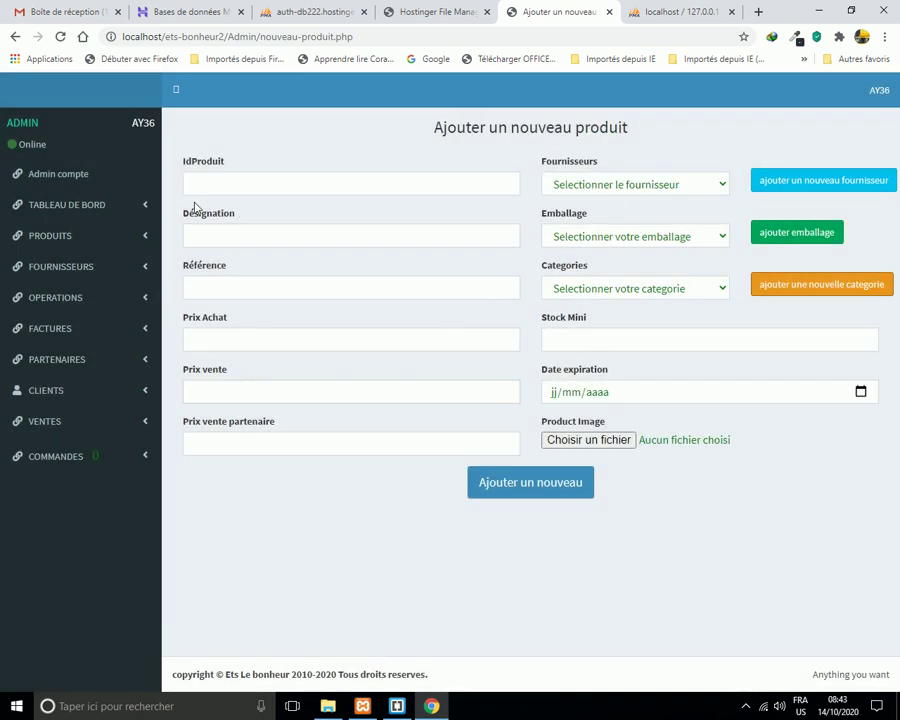
# Enter product ID p003, name 'jus lion forxe' and reference '24 x 500ml'.
pyautogui.click(210, 185)
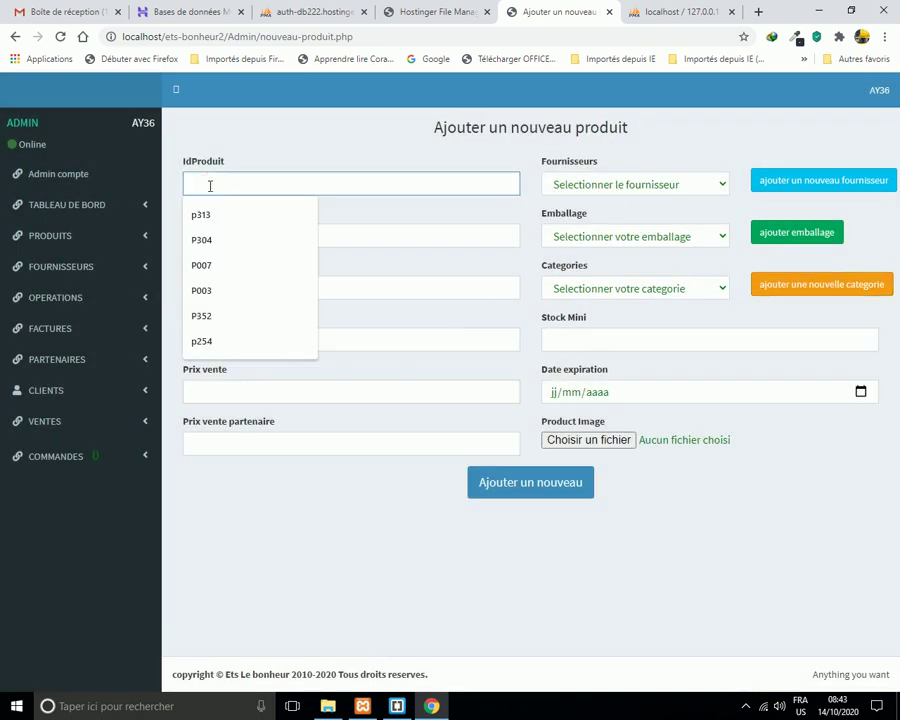
pyautogui.write('p003')
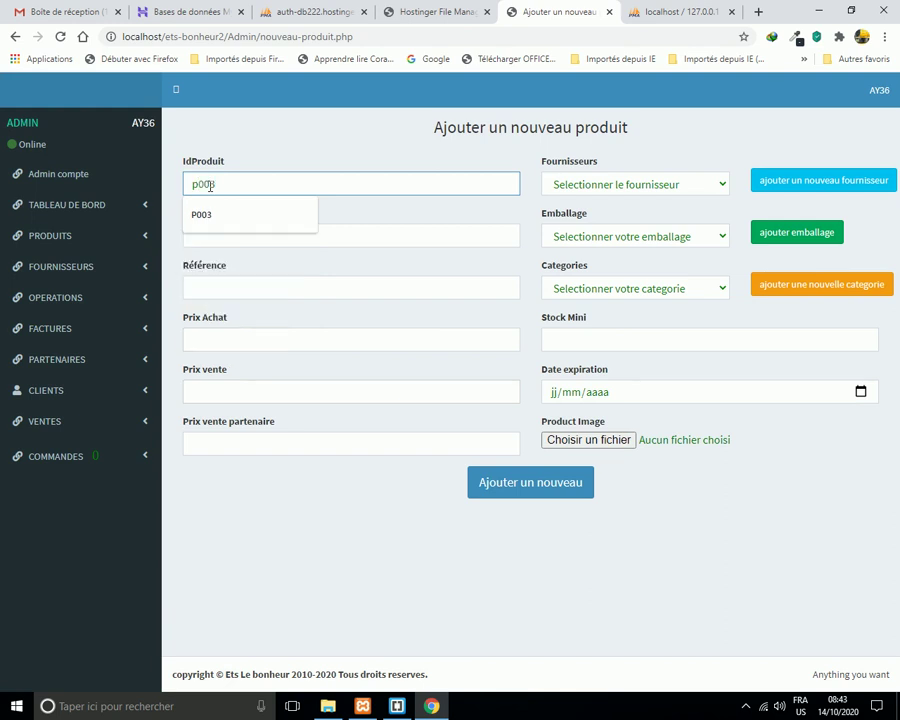
pyautogui.click(350, 240)
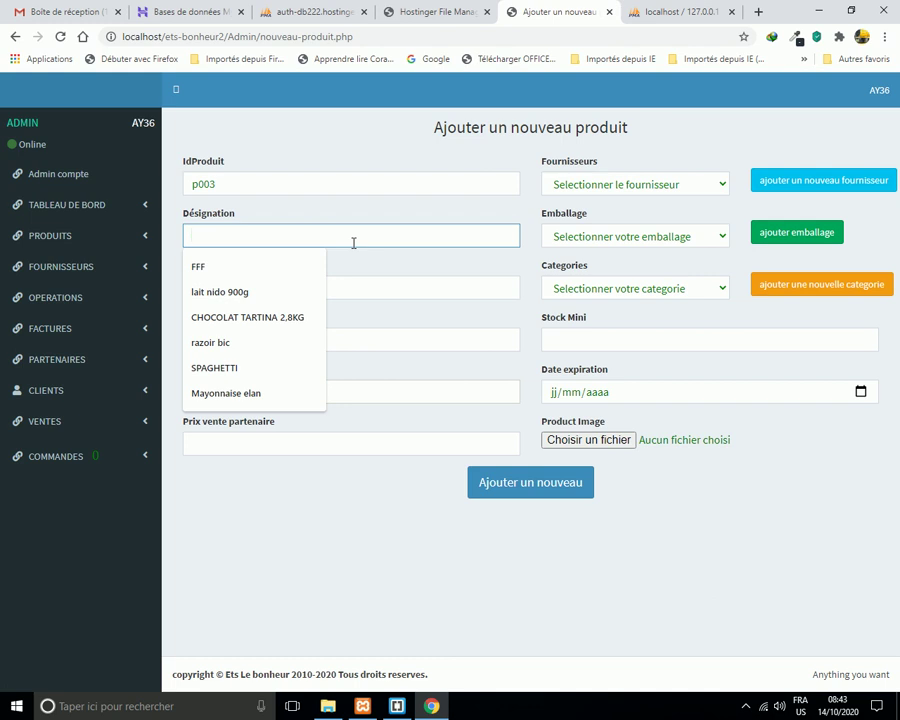
pyautogui.write('jus')
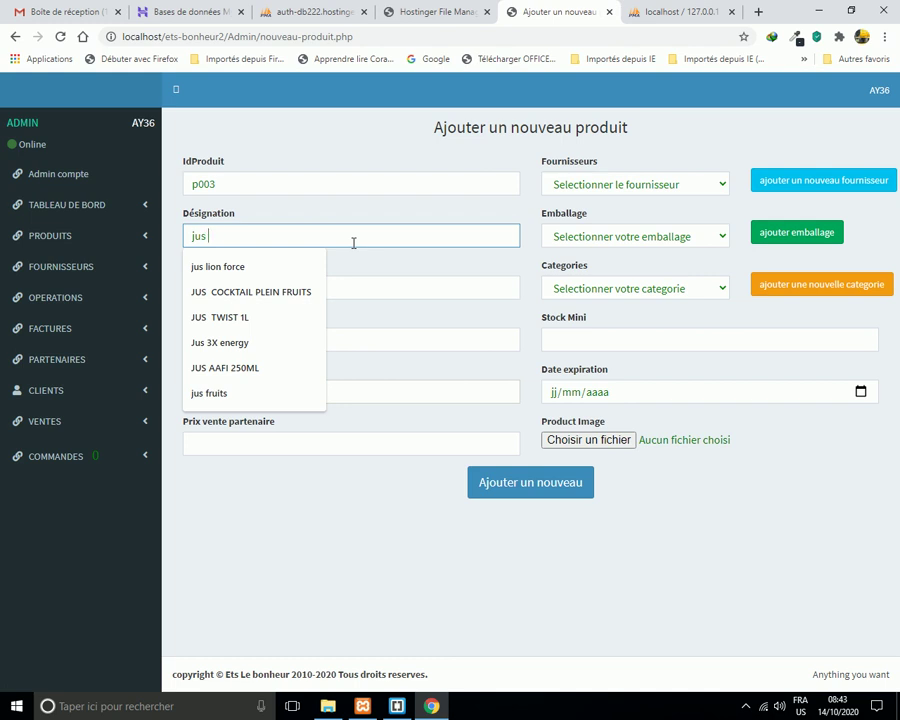
pyautogui.write('lio')
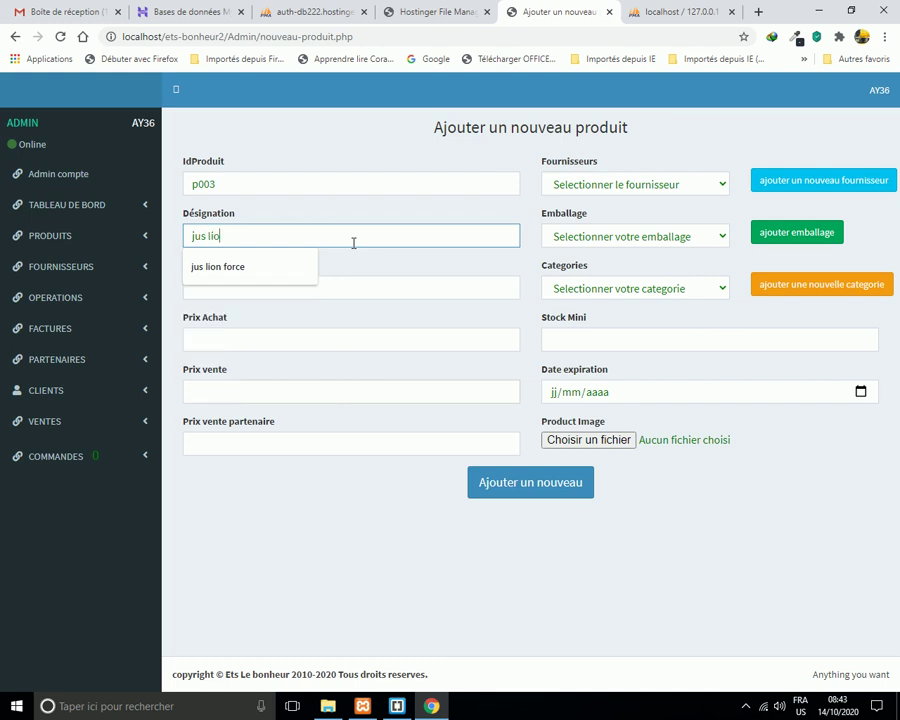
pyautogui.write('n forxe')
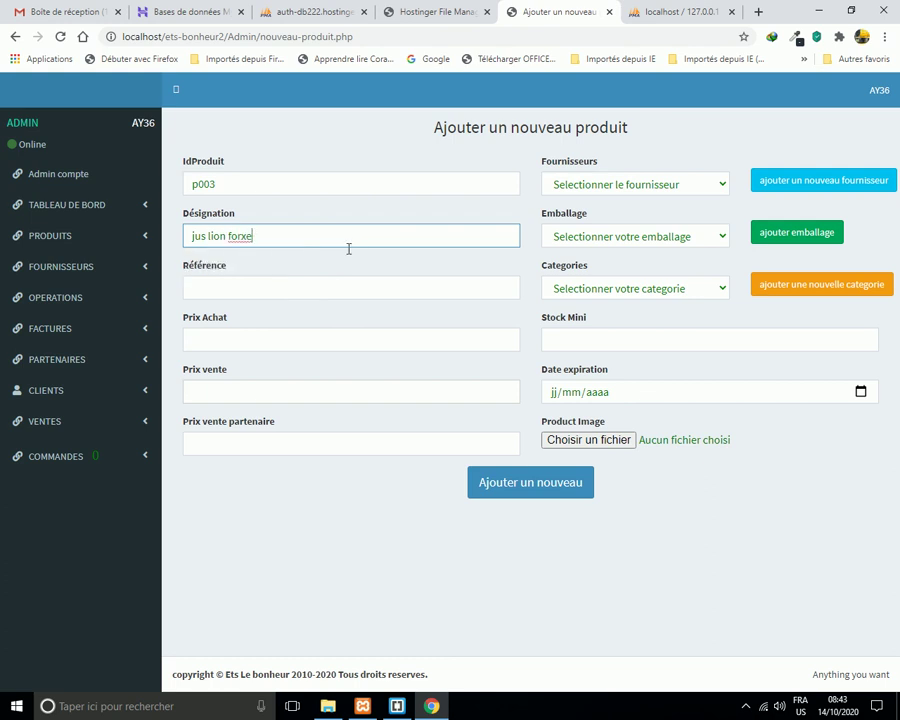
pyautogui.click(263, 287)
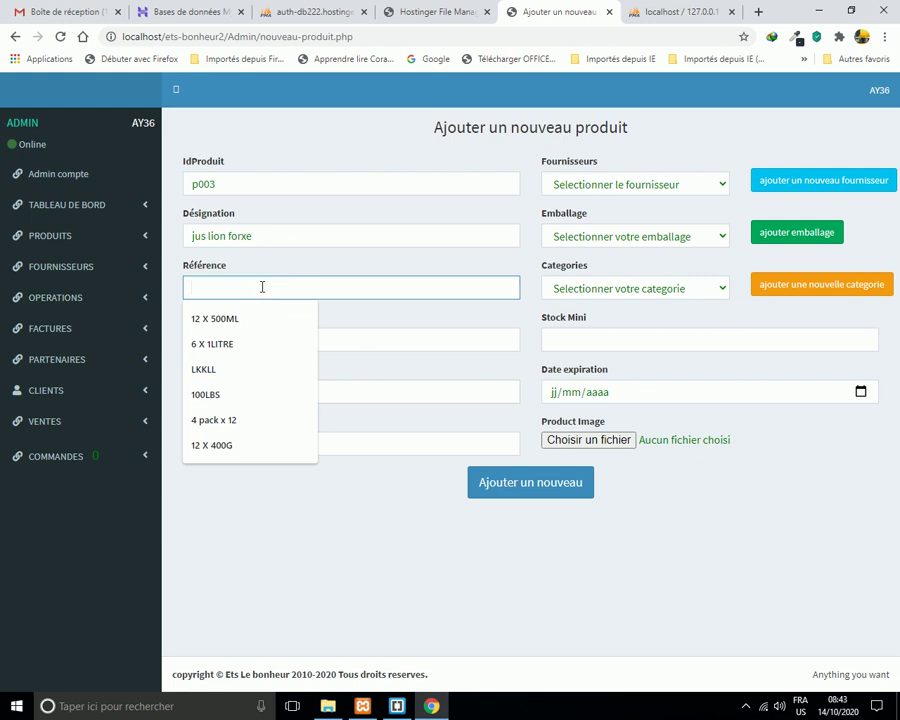
pyautogui.write('24')
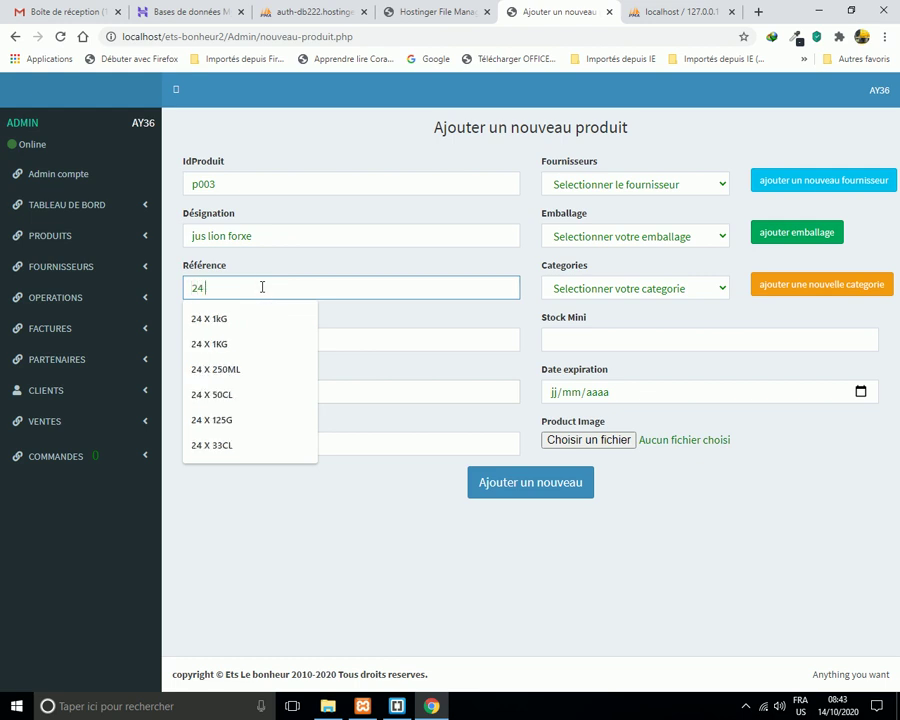
pyautogui.write(' x 2')
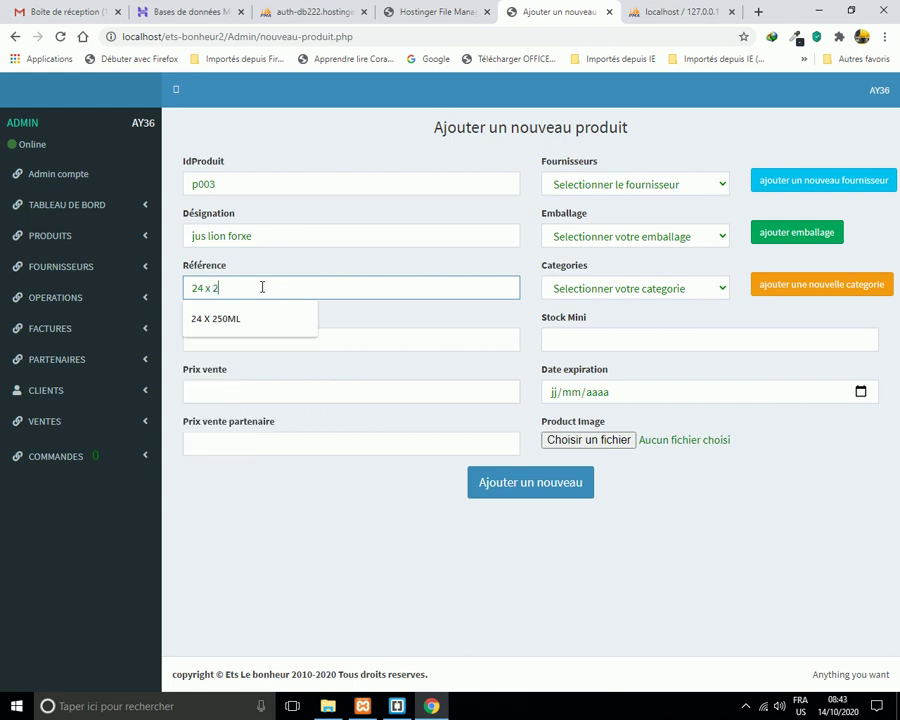
pyautogui.press('BackSpace')
pyautogui.write('500ml')
# Fill in purchase price 12500, selling price 15000 and partner price 13500.
pyautogui.click(262, 339)
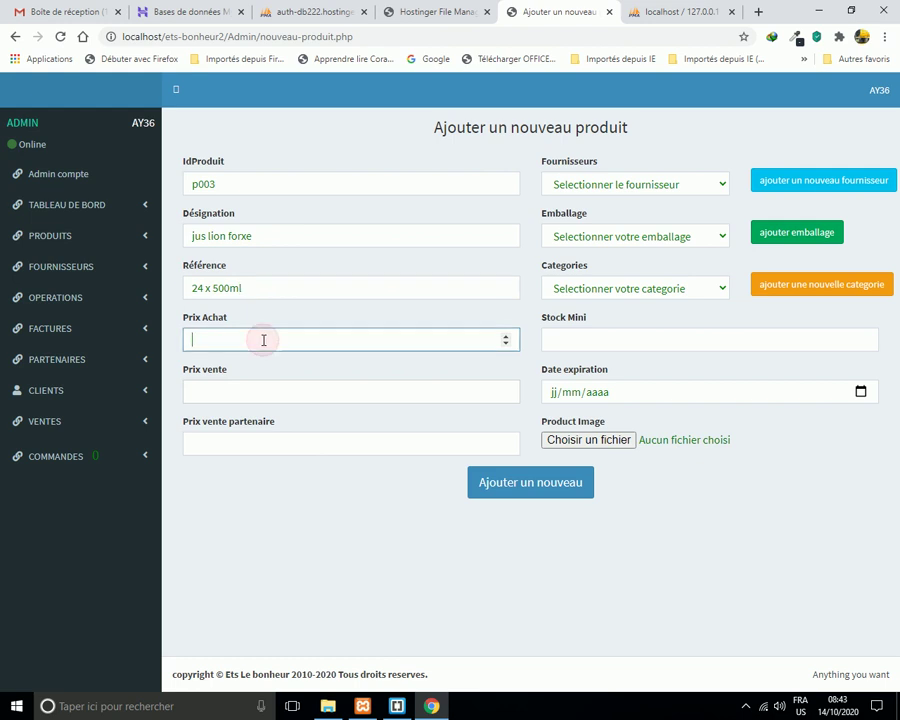
pyautogui.write('12500')
pyautogui.click(241, 398)
pyautogui.write('1')
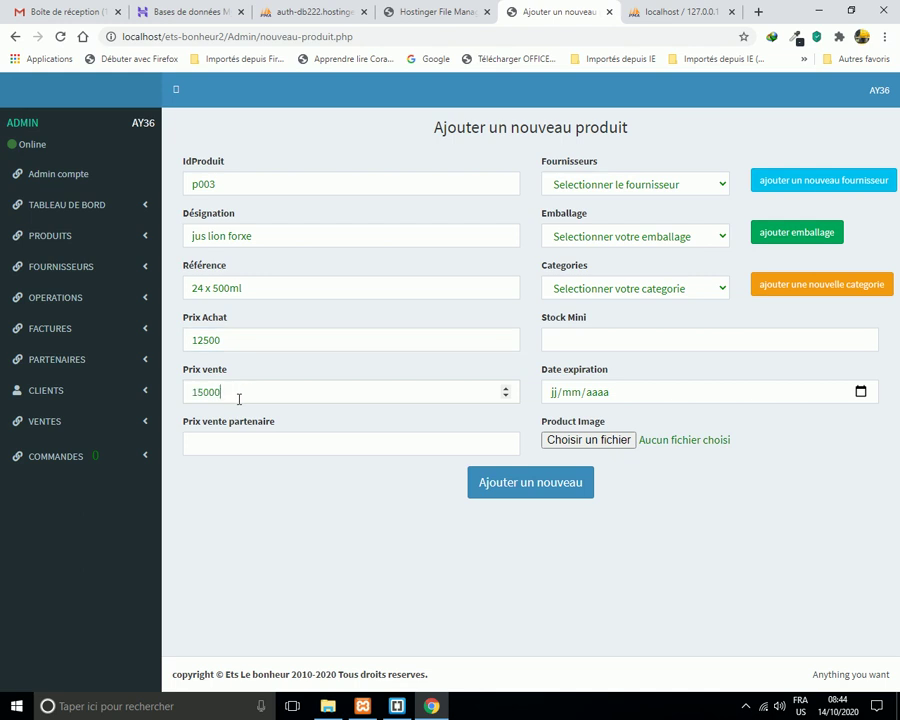
pyautogui.click(249, 446)
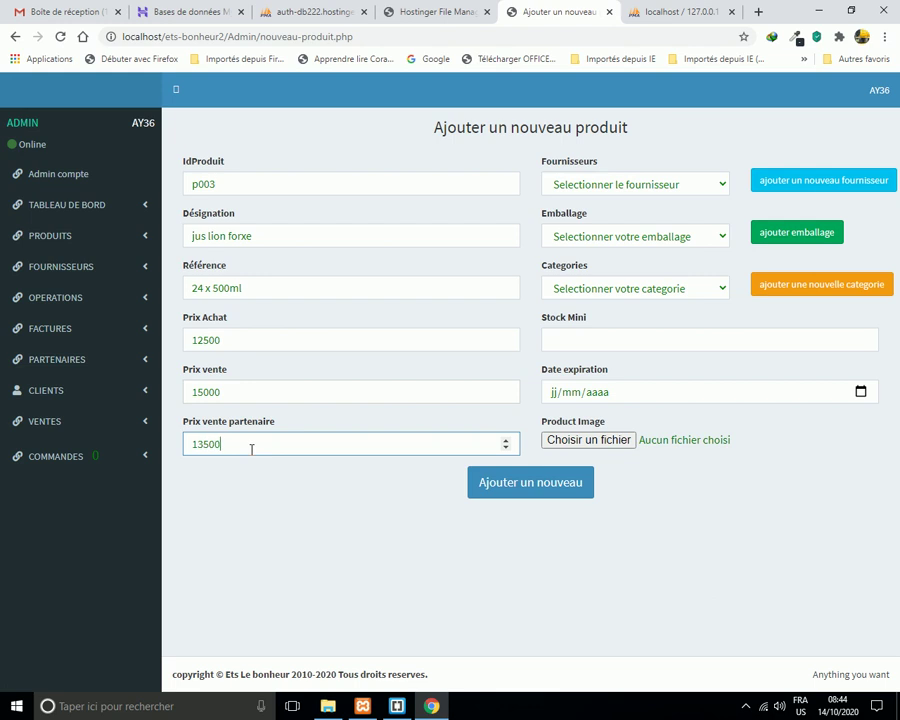
# Set supplier CEDICOM, packaging PACK, category ALIMENTATION, minimum stock 3 and expiry 21/05/2021.
pyautogui.click(722, 185)
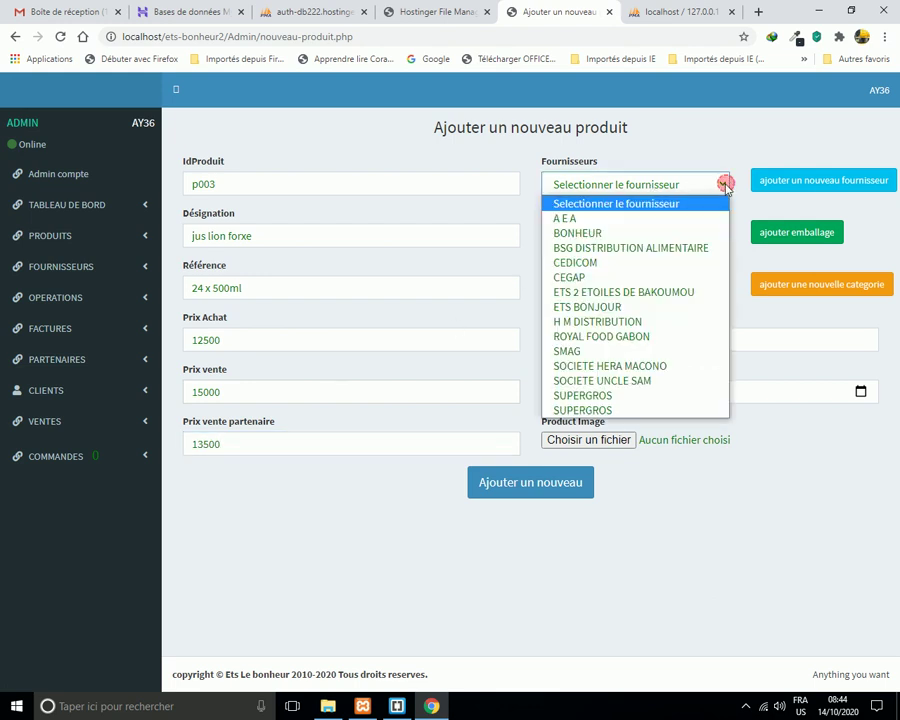
pyautogui.click(592, 263)
pyautogui.click(720, 240)
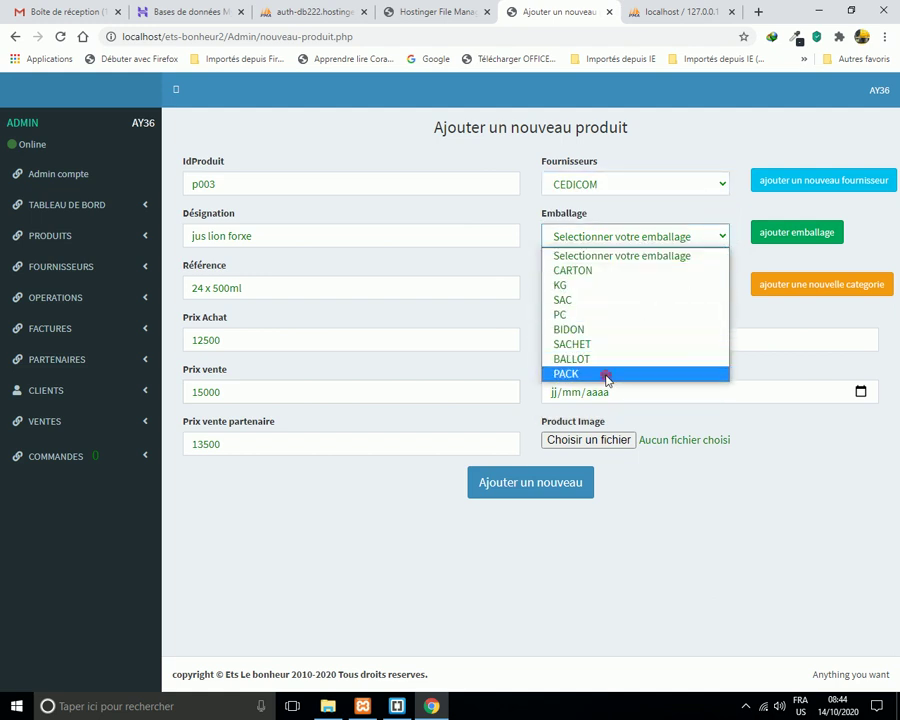
pyautogui.click(606, 375)
pyautogui.click(724, 289)
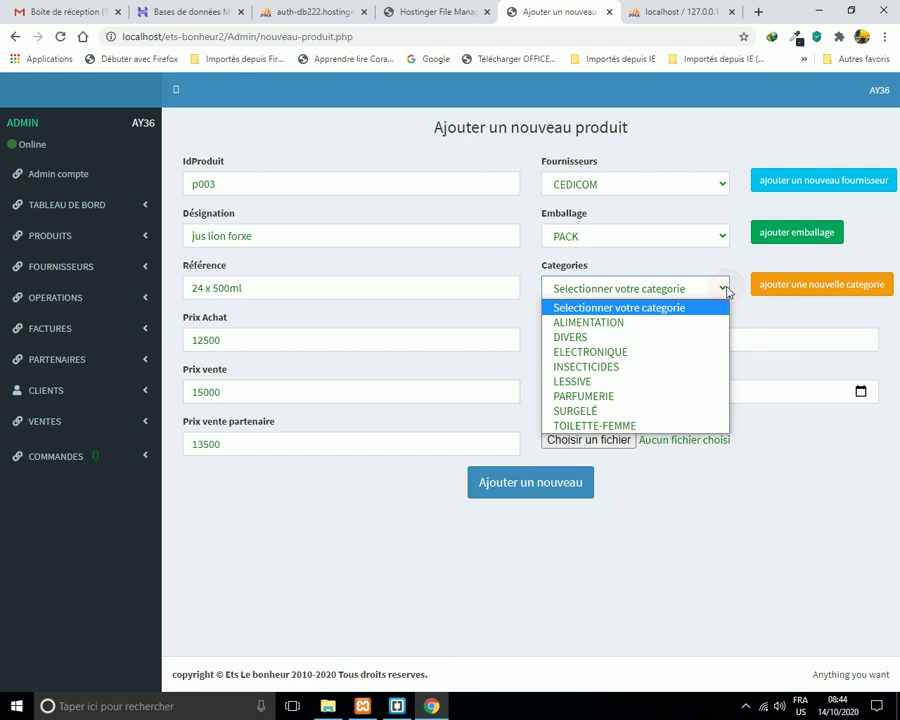
pyautogui.click(662, 322)
pyautogui.click(622, 343)
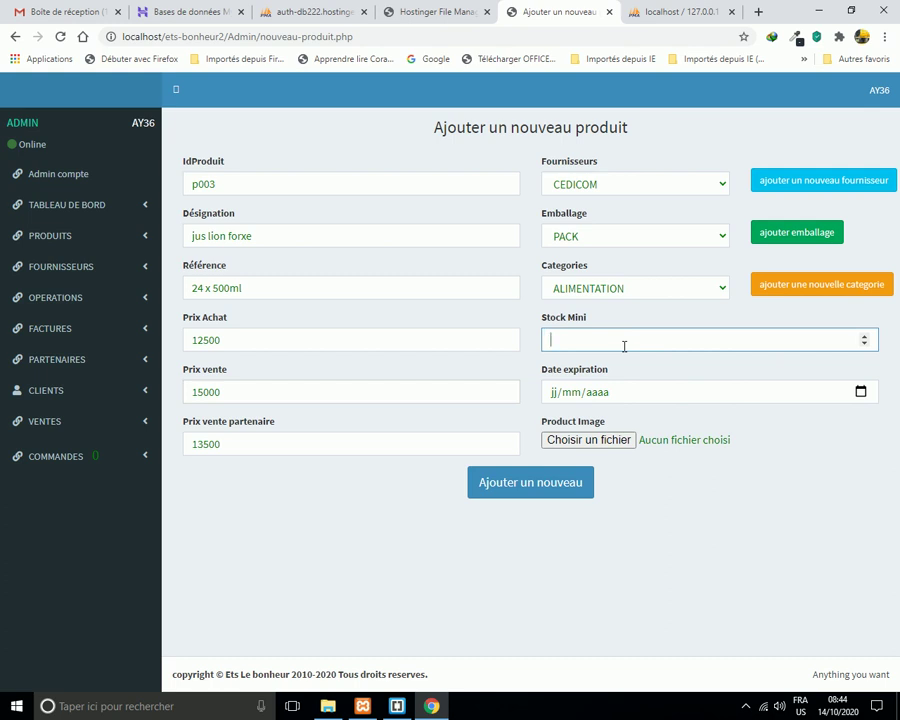
pyautogui.click(555, 393)
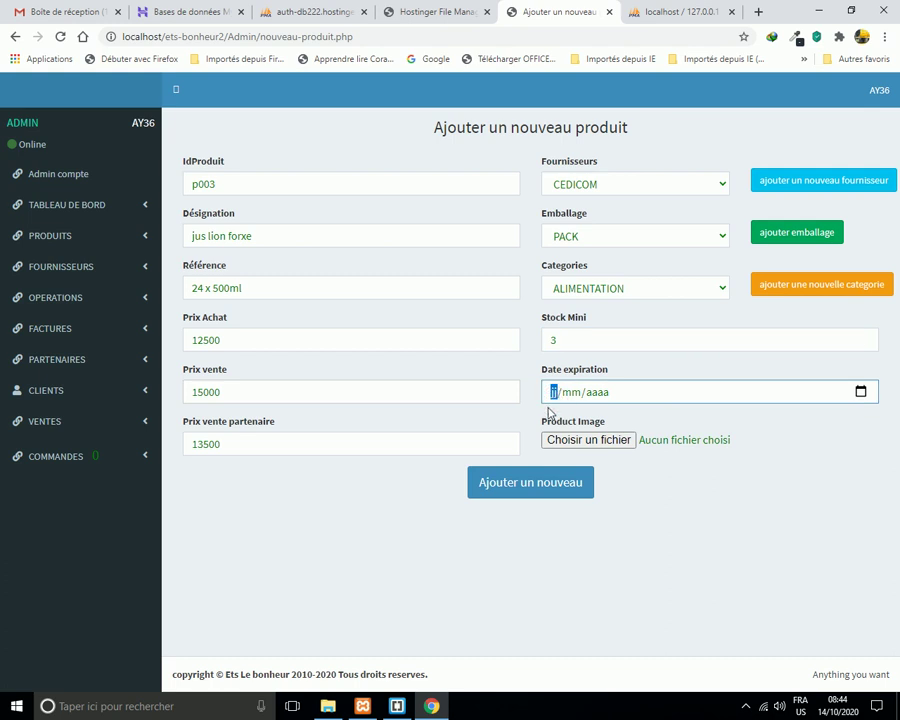
pyautogui.write('21/05/000')
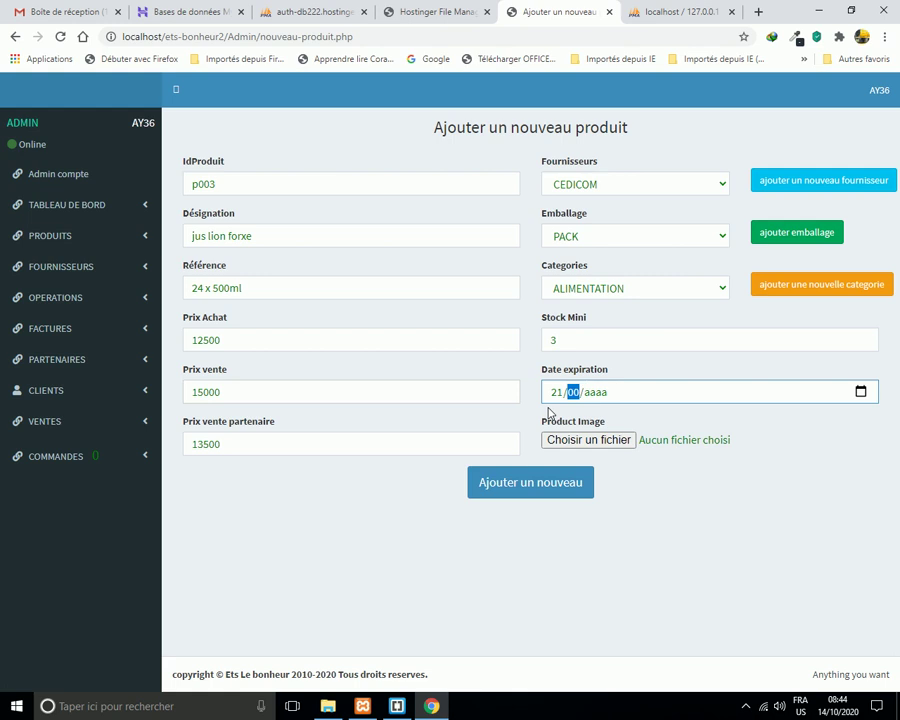
pyautogui.write('2')
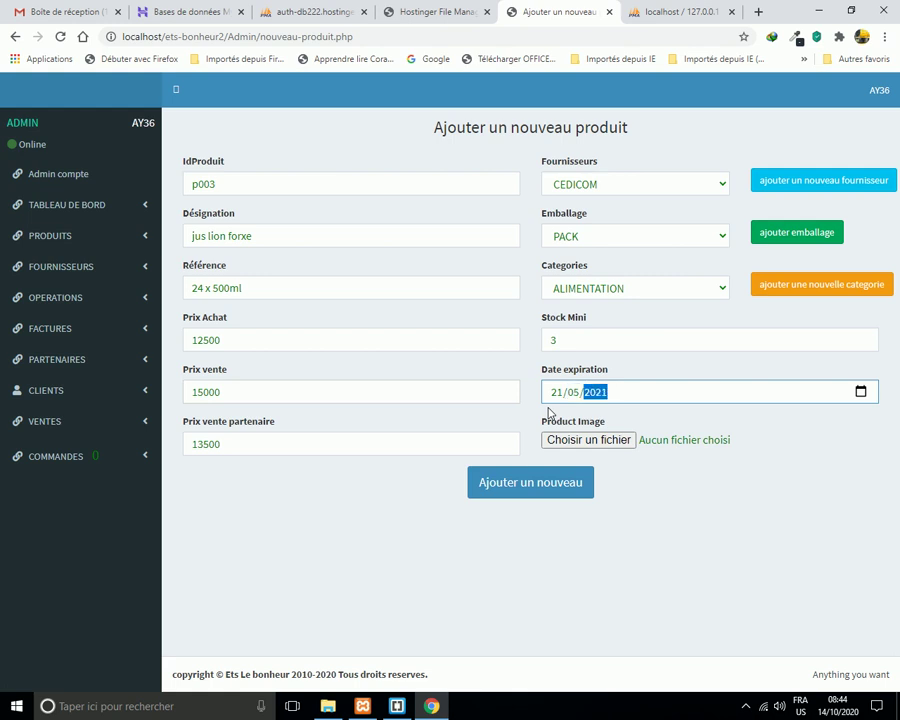
# Attach image 20200225_162323-1 from htdocs > Maboutique_version6 > Admin > admin_images.
pyautogui.click(602, 442)
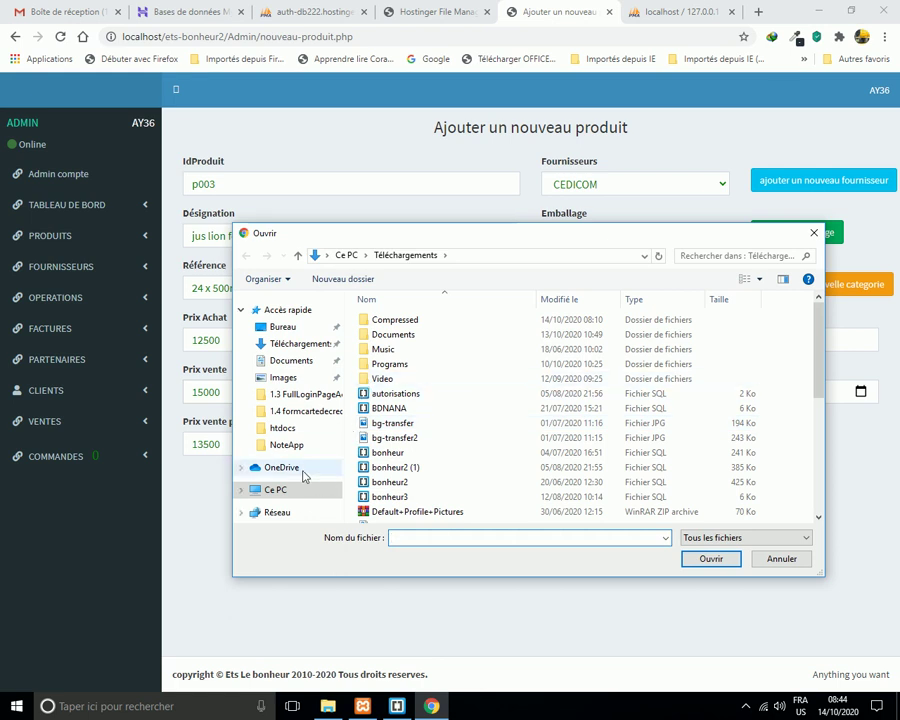
pyautogui.click(285, 429)
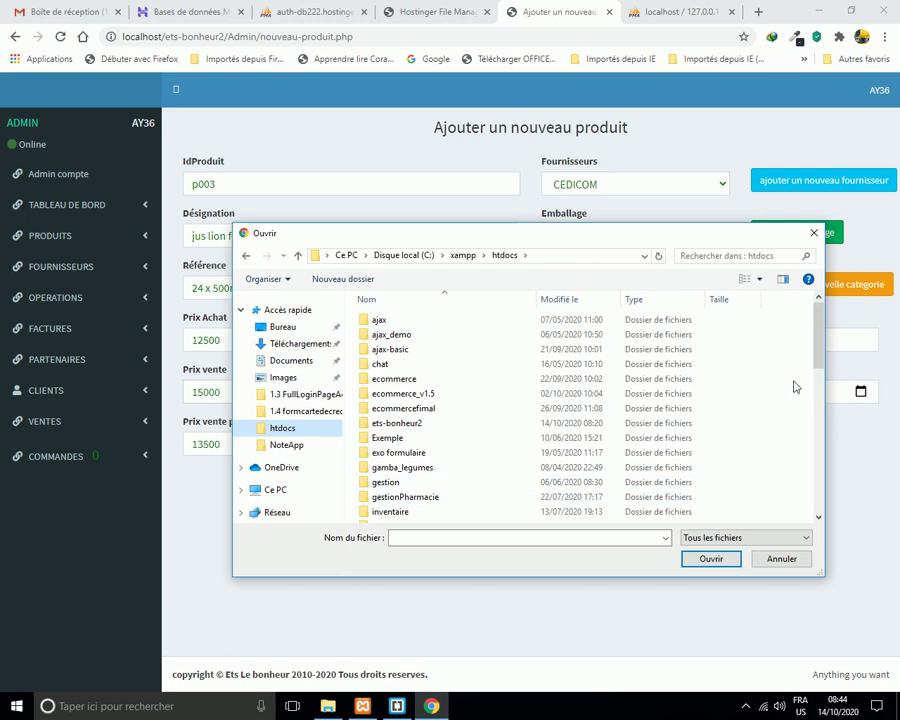
pyautogui.moveTo(823, 352); pyautogui.dragTo(797, 424)
pyautogui.doubleClick(450, 416)
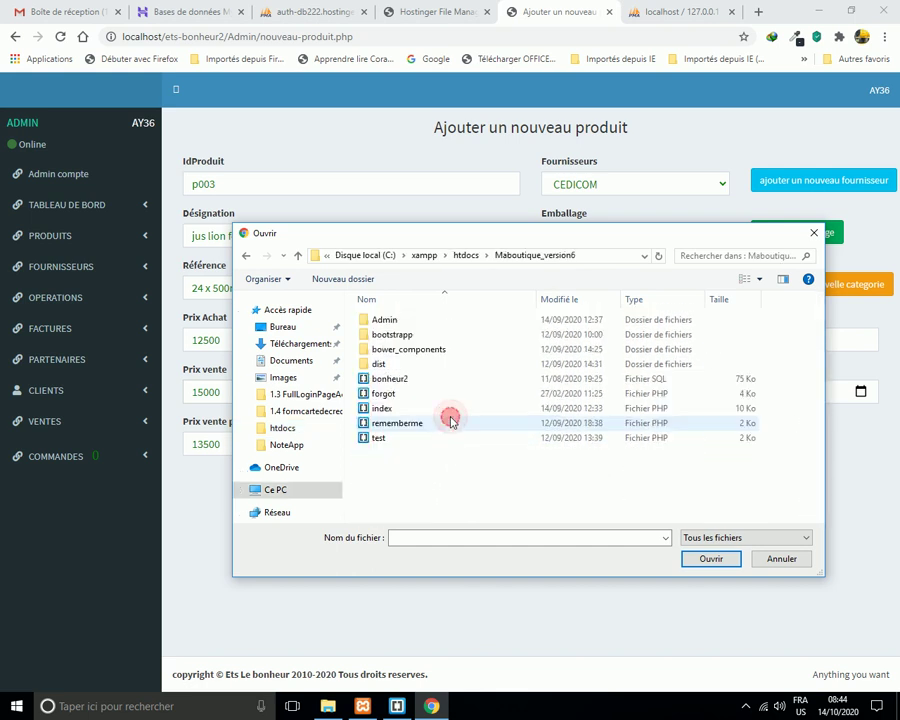
pyautogui.doubleClick(382, 318)
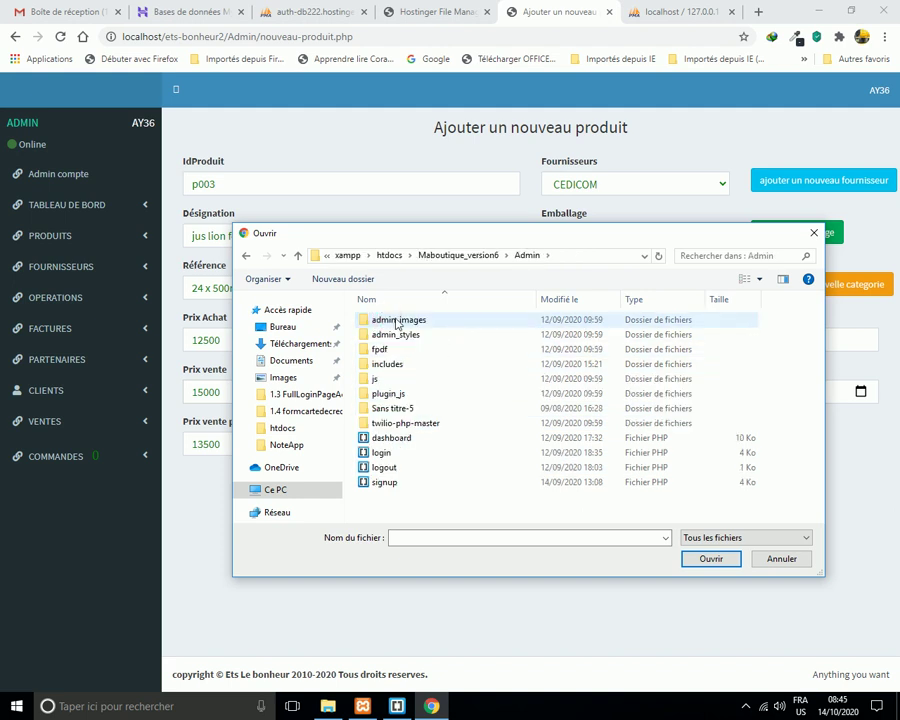
pyautogui.click(396, 320)
pyautogui.doubleClick(398, 320)
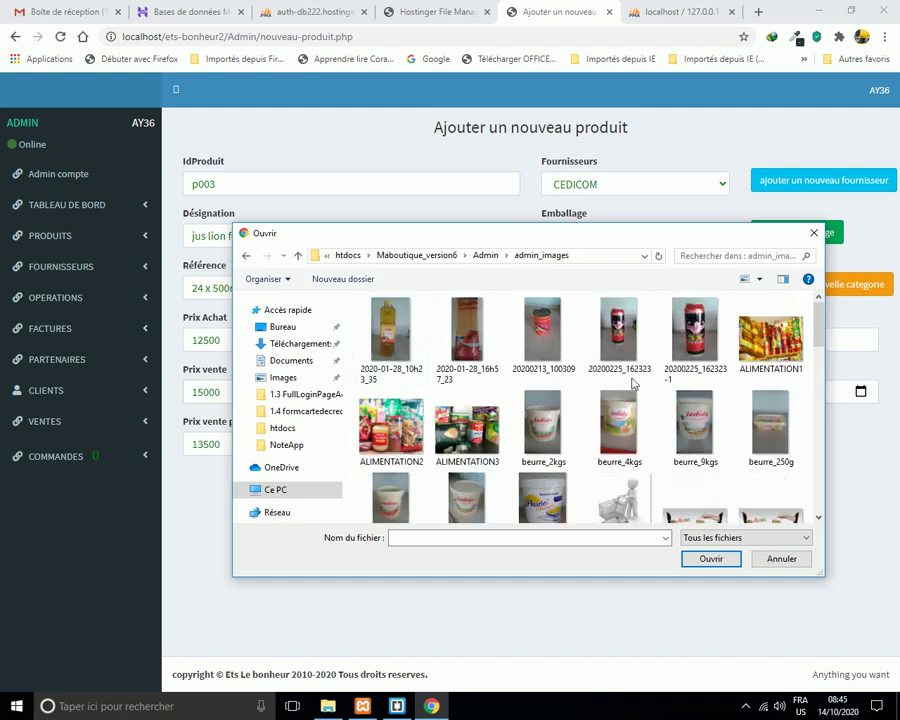
pyautogui.click(701, 356)
pyautogui.click(709, 559)
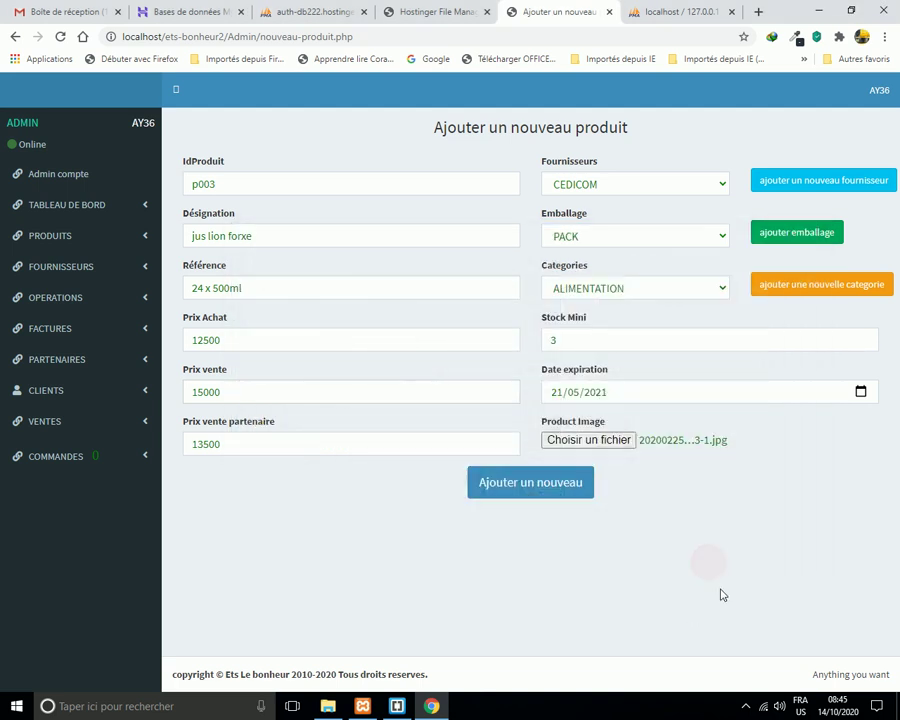
# Save the product, changing its rejected duplicate ID p003 to p498.
pyautogui.click(541, 487)
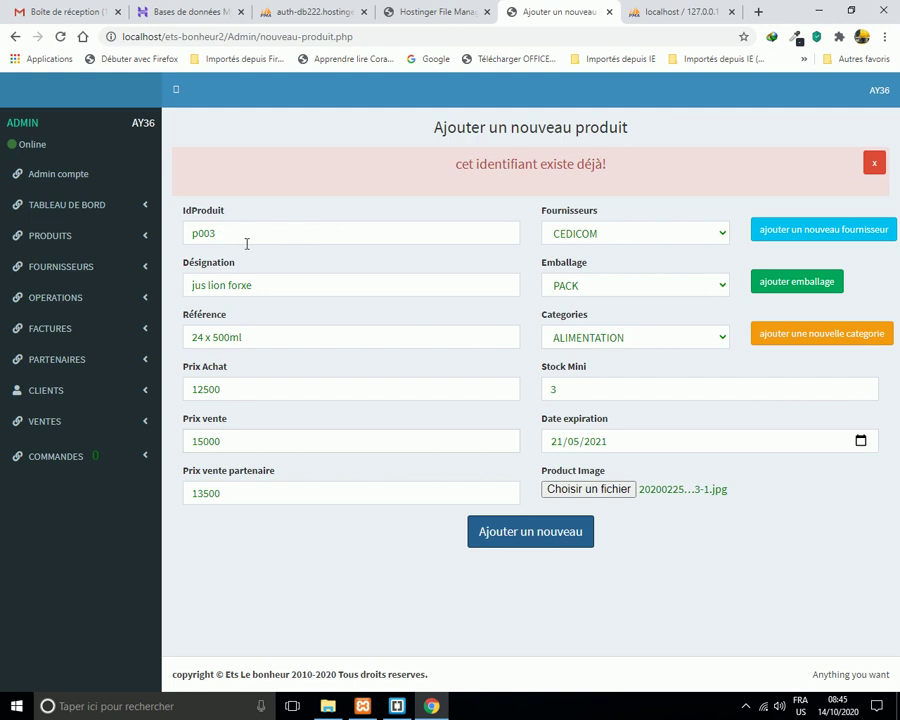
pyautogui.click(874, 164)
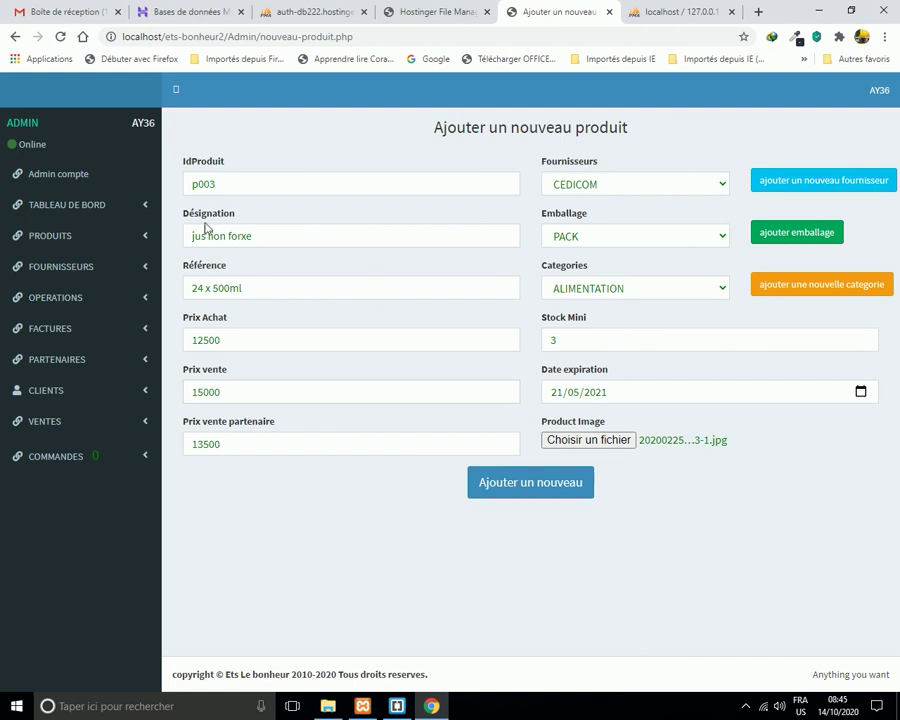
pyautogui.moveTo(235, 183); pyautogui.dragTo(183, 197)
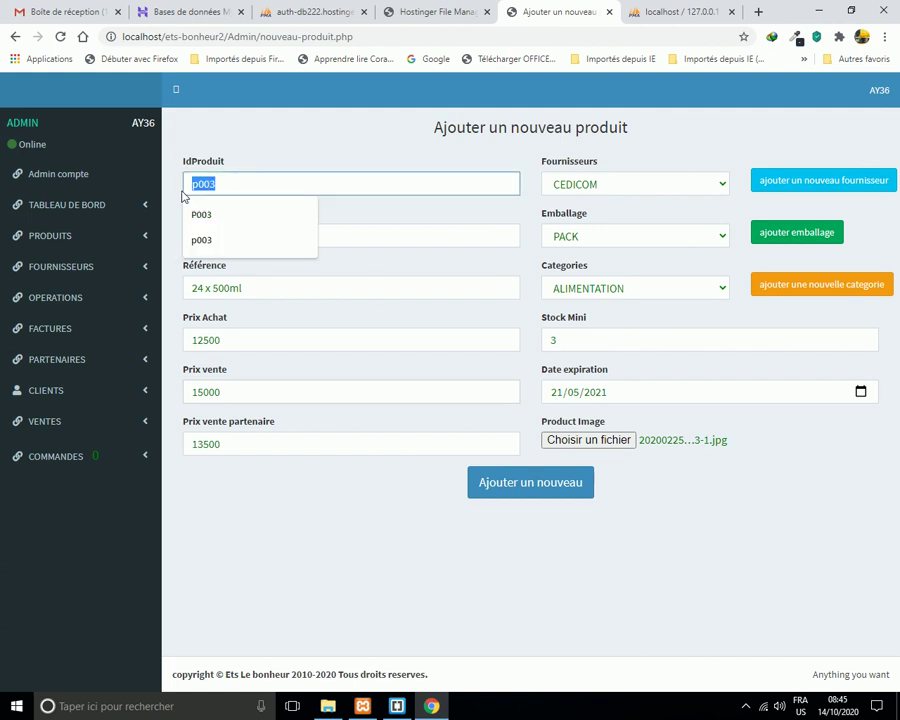
pyautogui.write('p')
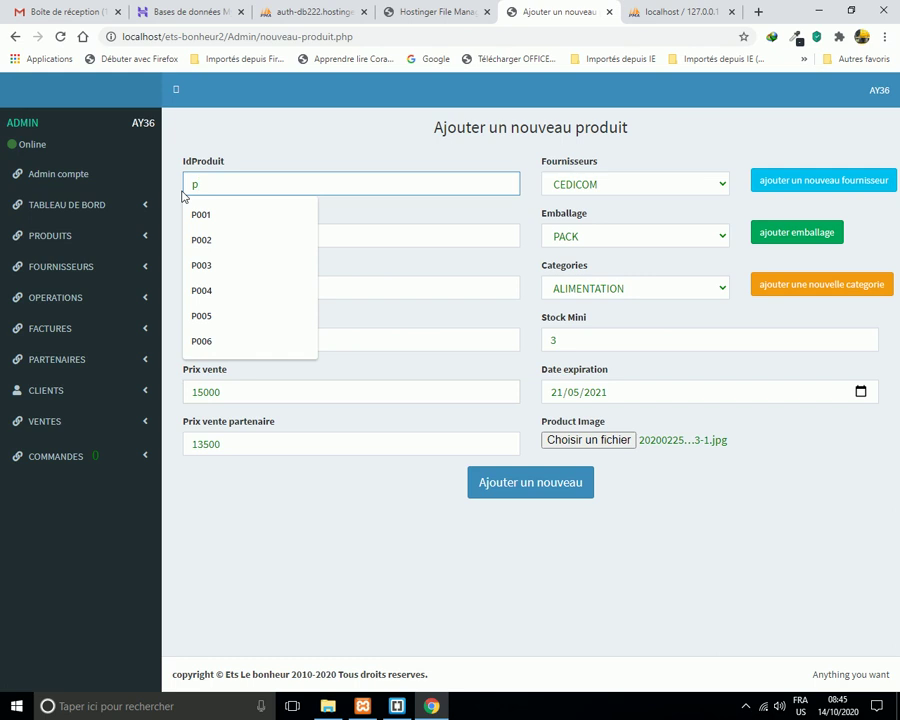
pyautogui.write('498')
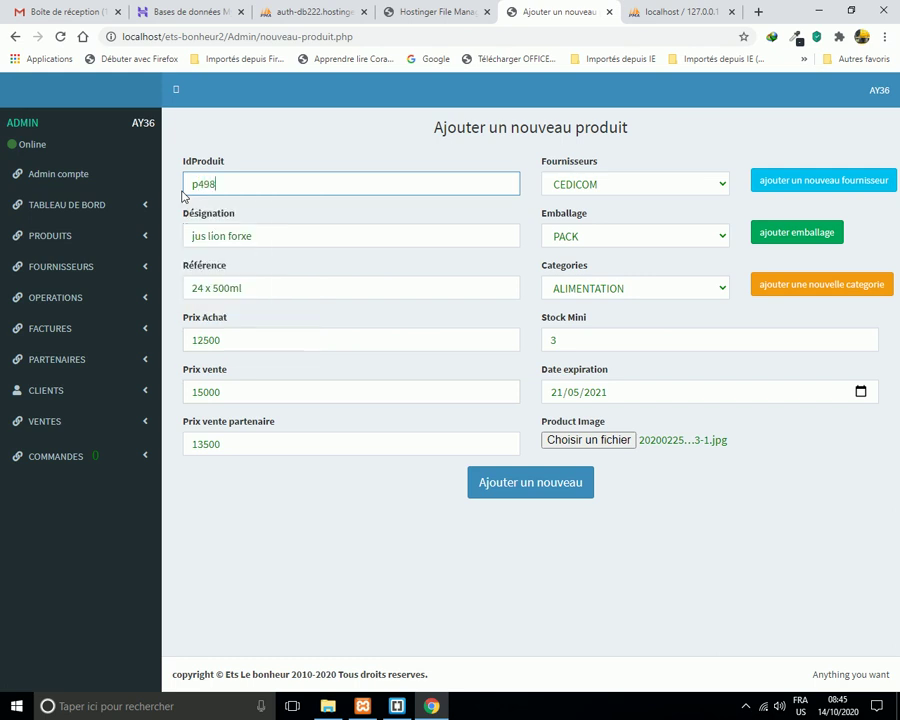
pyautogui.click(307, 233)
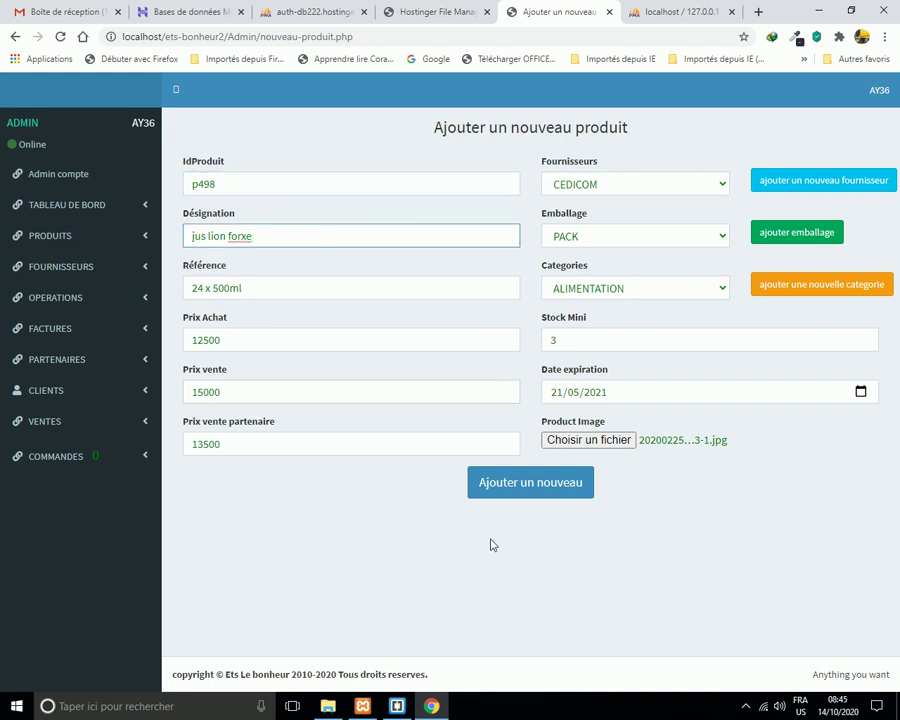
pyautogui.click(521, 490)
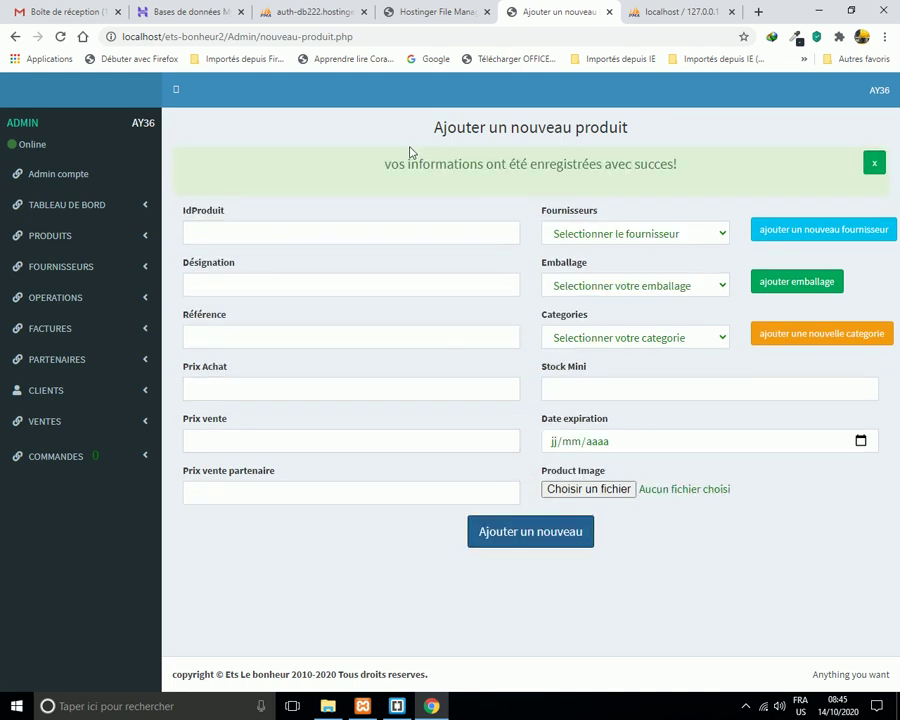
pyautogui.click(873, 162)
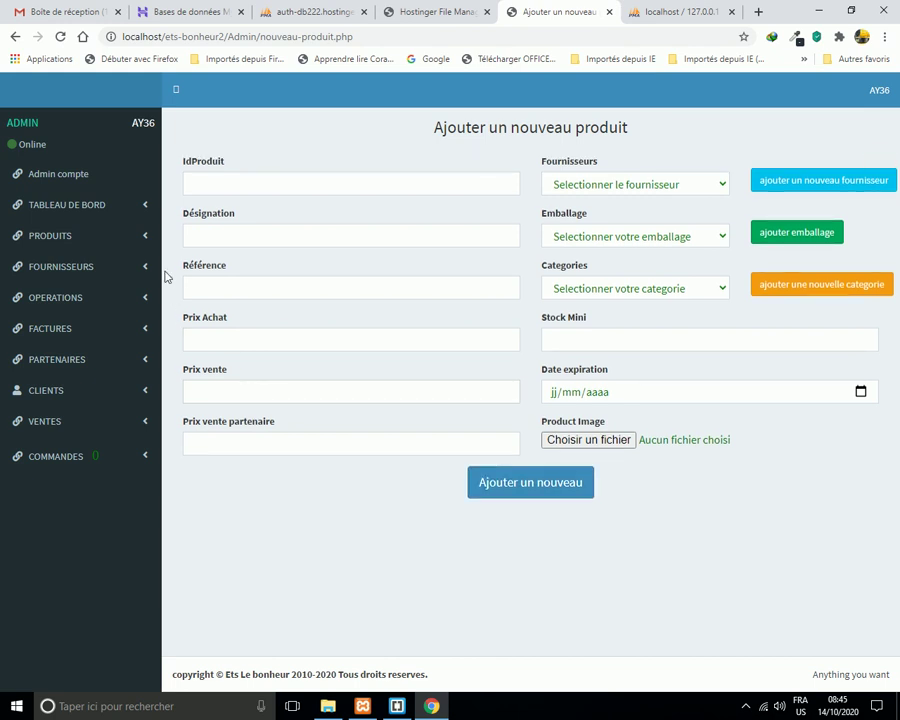
# Open the full product list and search 'jus lio' to find P498 JUS LION FORXE.
pyautogui.click(145, 239)
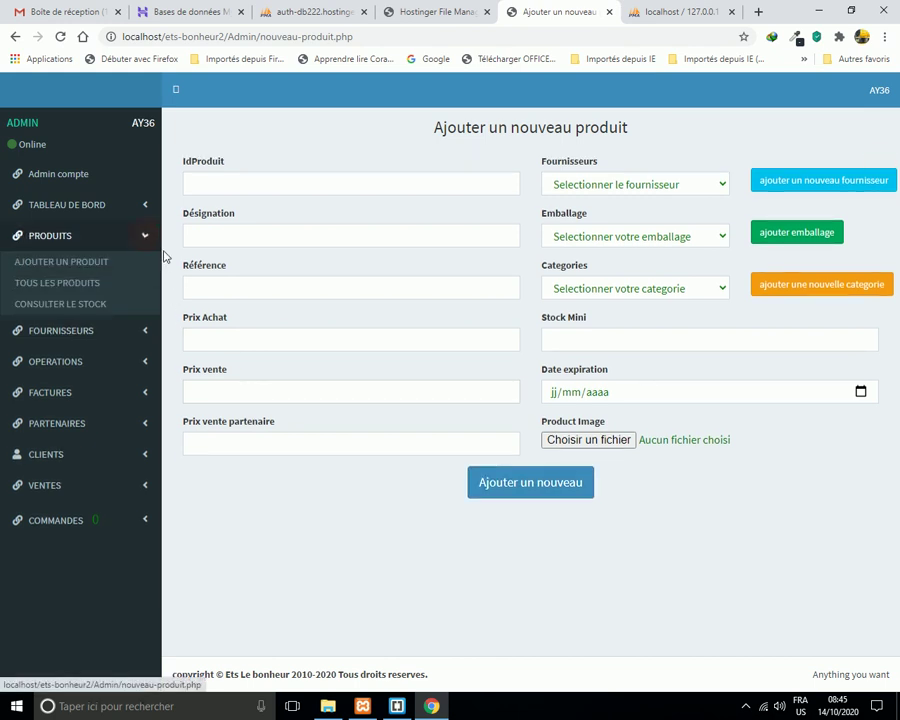
pyautogui.click(107, 290)
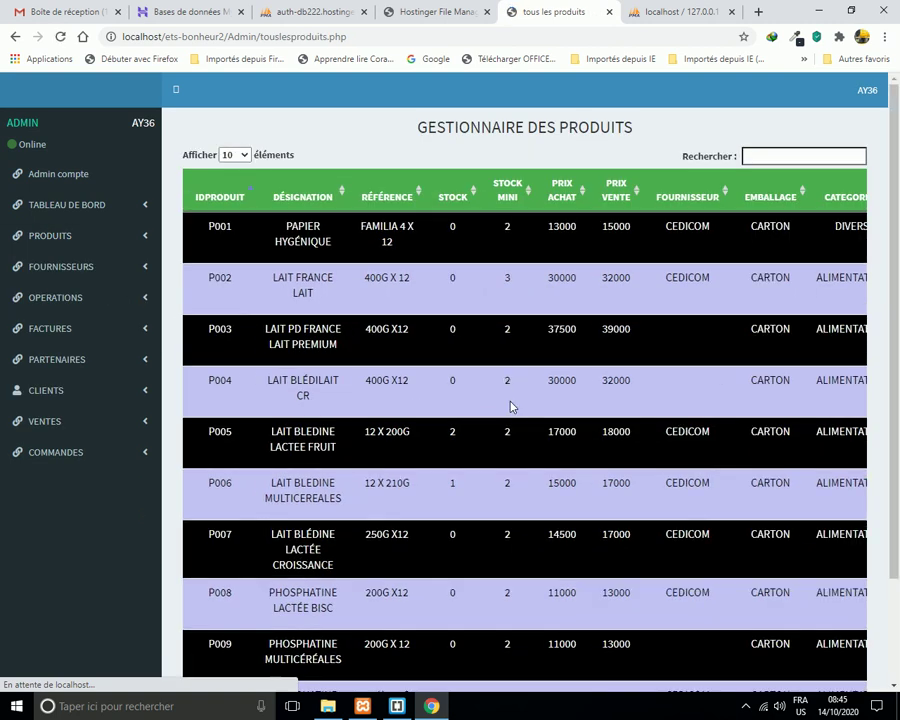
pyautogui.click(752, 155)
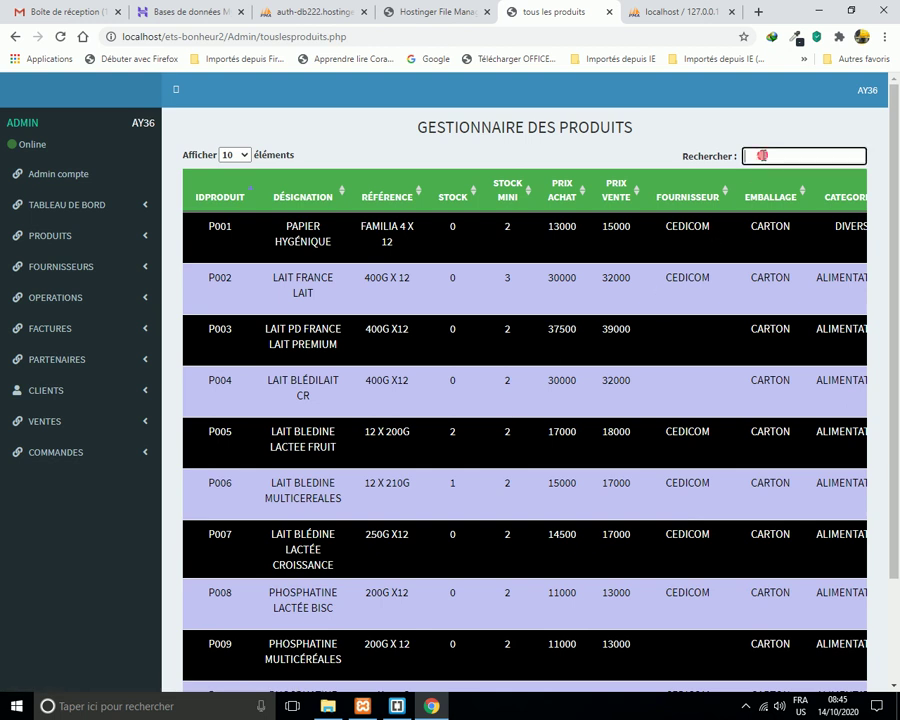
pyautogui.write('jus')
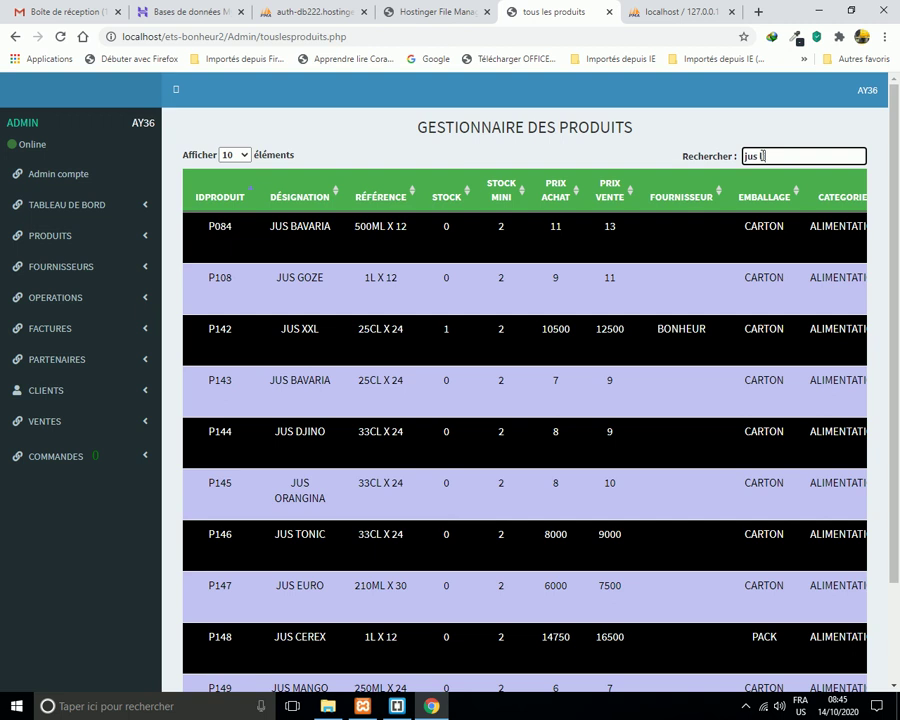
pyautogui.write(' lio')
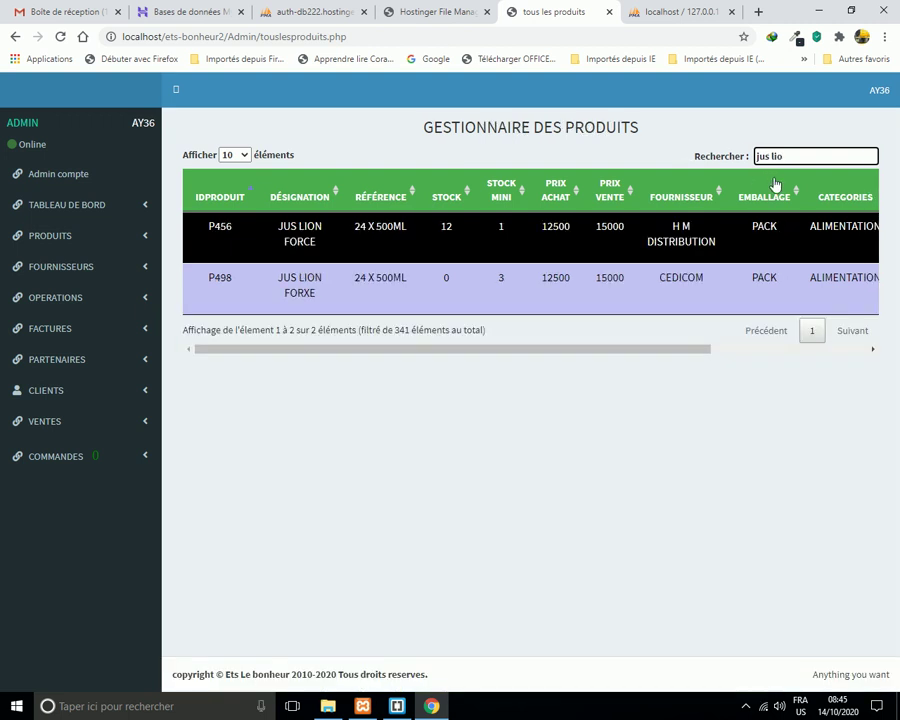
pyautogui.moveTo(672, 354); pyautogui.dragTo(584, 380)
pyautogui.moveTo(676, 352); pyautogui.dragTo(846, 363)
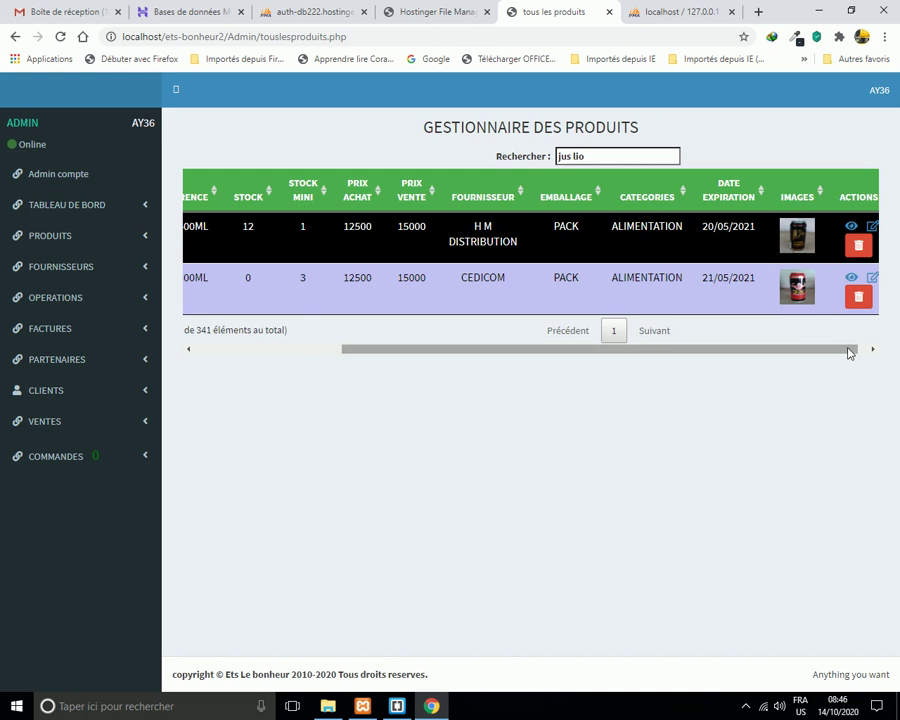
pyautogui.moveTo(848, 350); pyautogui.dragTo(858, 350)
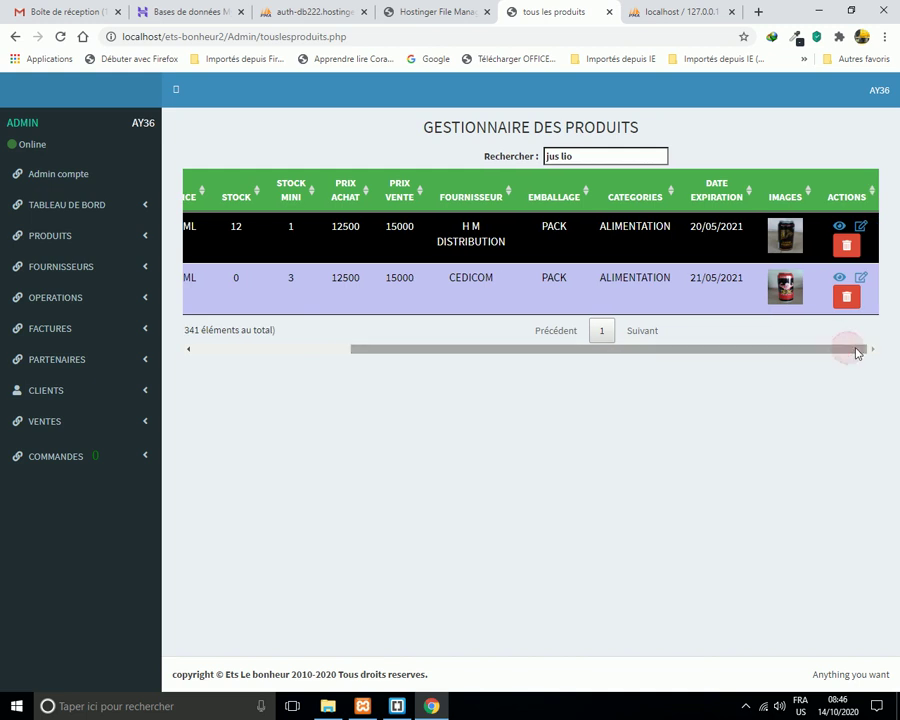
# View product P498's detail page (stock 0), then return to the product list.
pyautogui.click(840, 282)
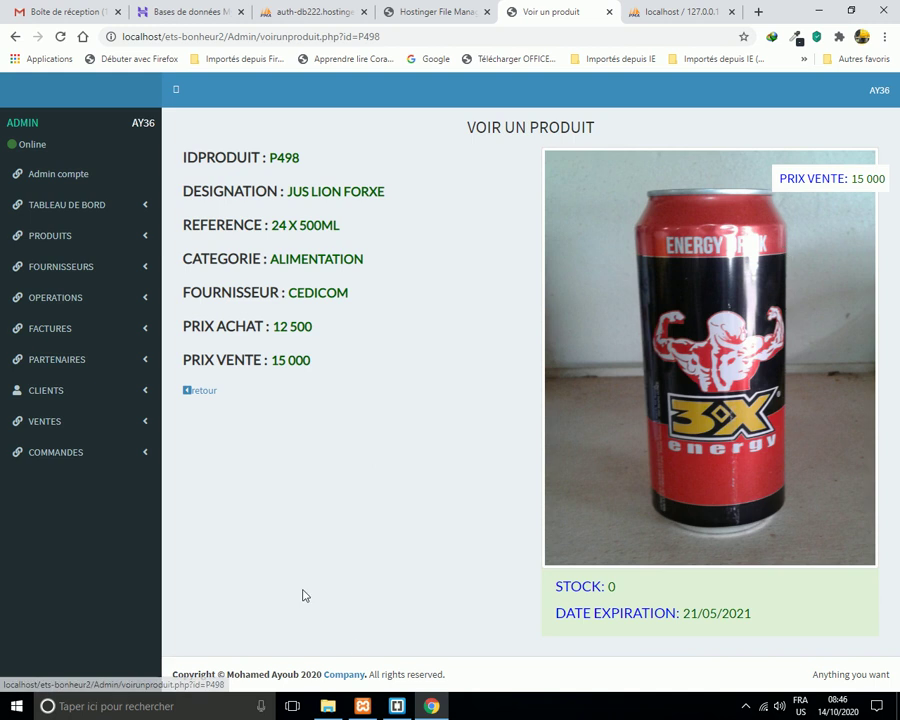
pyautogui.click(201, 392)
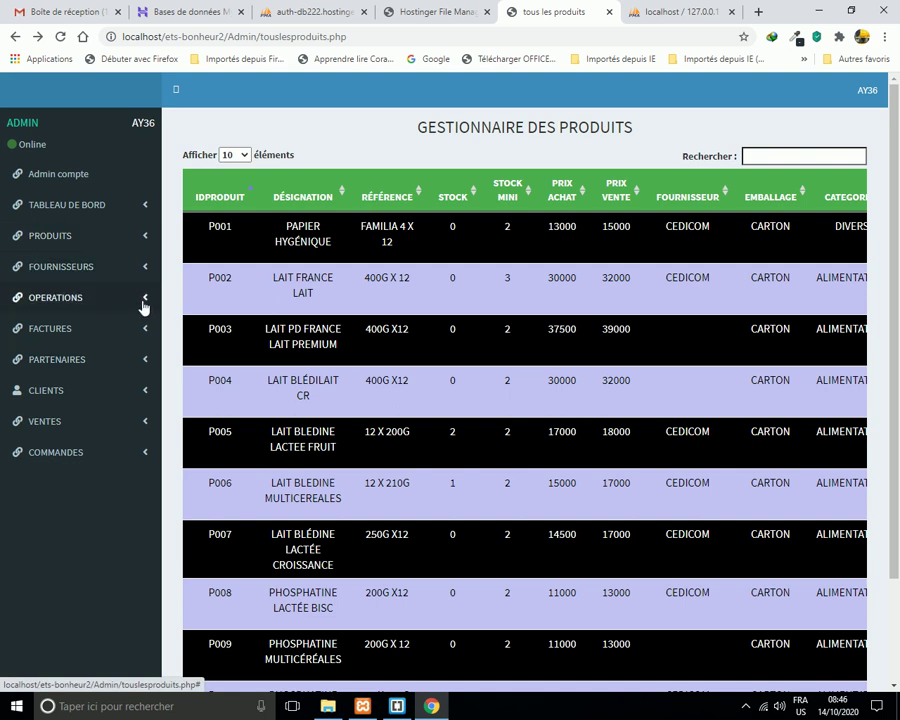
# Open the ENTREES stock form and pick P498 JUS LION FORXE by searching 'lio'.
pyautogui.click(143, 302)
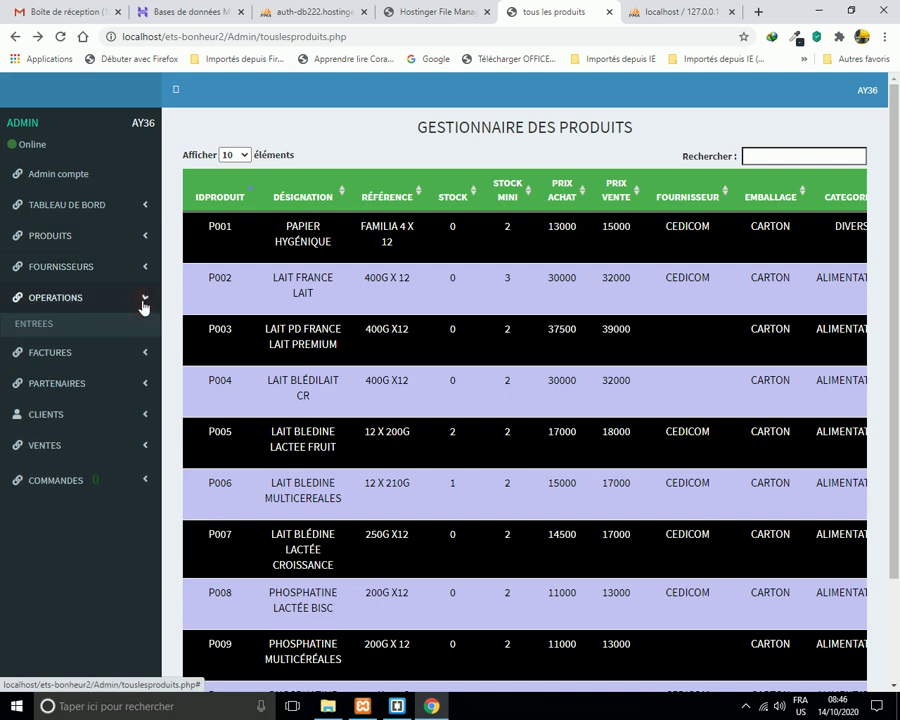
pyautogui.click(98, 326)
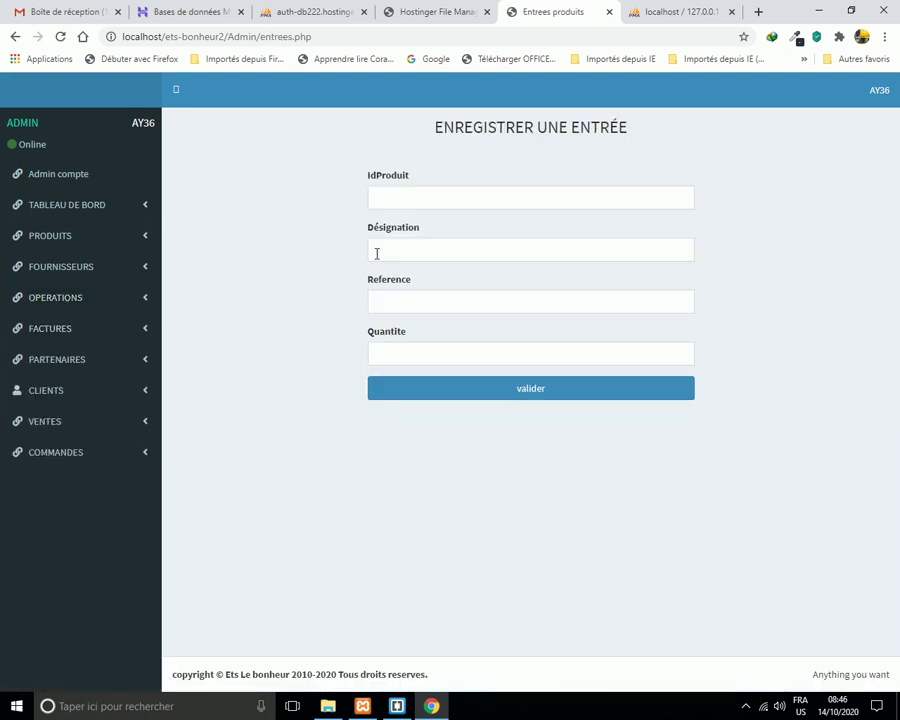
pyautogui.click(397, 195)
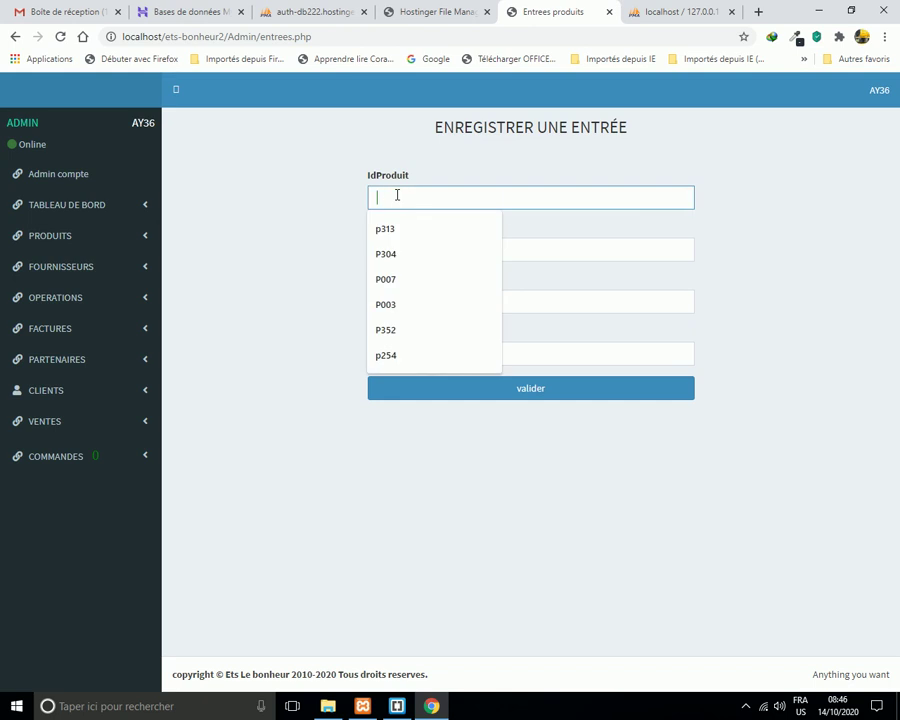
pyautogui.click(535, 248)
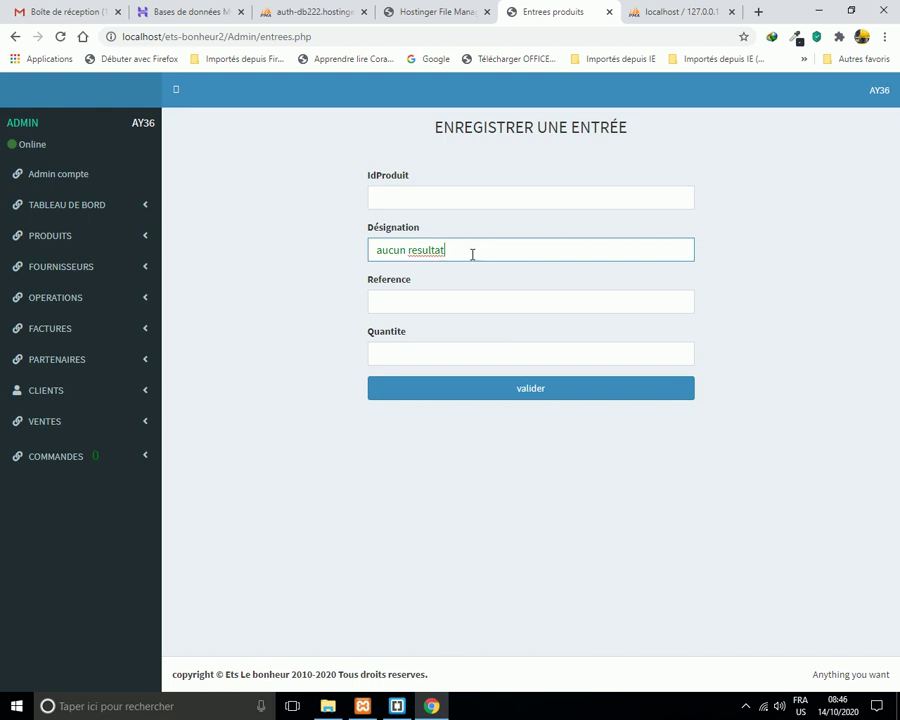
pyautogui.press('BackSpace')
pyautogui.press('BackSpace')
pyautogui.press('BackSpace')
pyautogui.press('BackSpace')
pyautogui.press('BackSpace')
pyautogui.press('BackSpace')
pyautogui.press('BackSpace')
pyautogui.press('BackSpace')
pyautogui.press('BackSpace')
pyautogui.press('BackSpace')
pyautogui.press('BackSpace')
pyautogui.press('BackSpace')
pyautogui.write('lion')
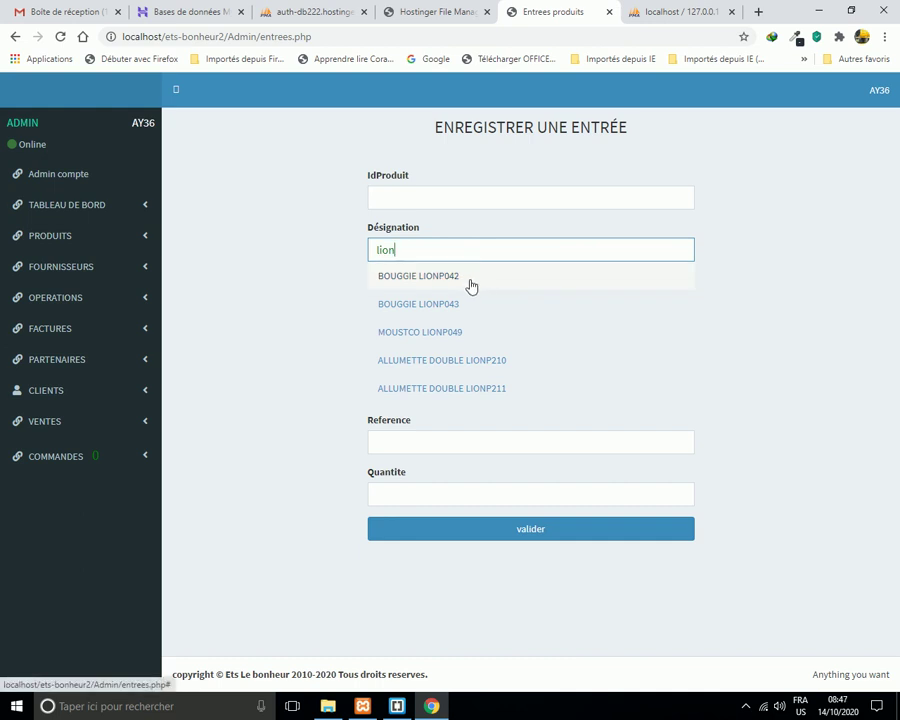
pyautogui.write('fo')
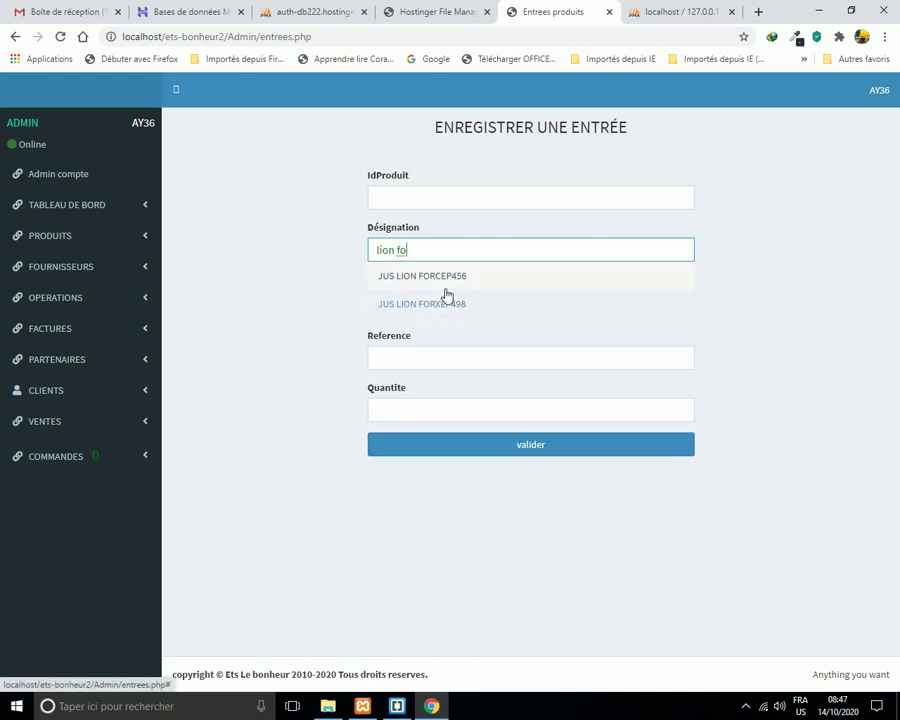
pyautogui.click(452, 314)
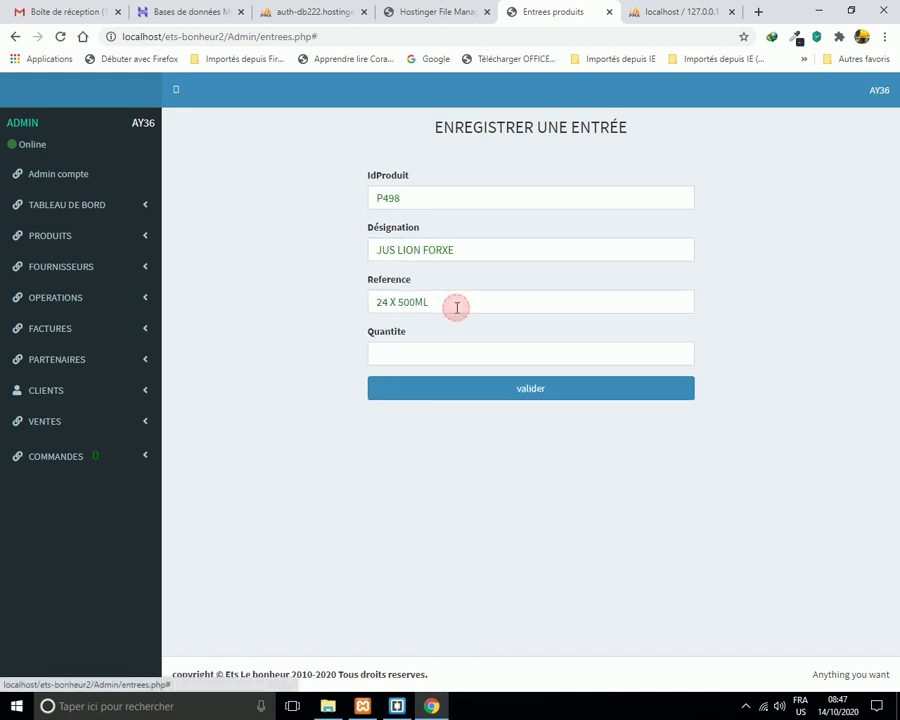
# Re-enter product ID p498 and save a stock entry of 2 units.
pyautogui.doubleClick(418, 199)
pyautogui.press('BackSpace')
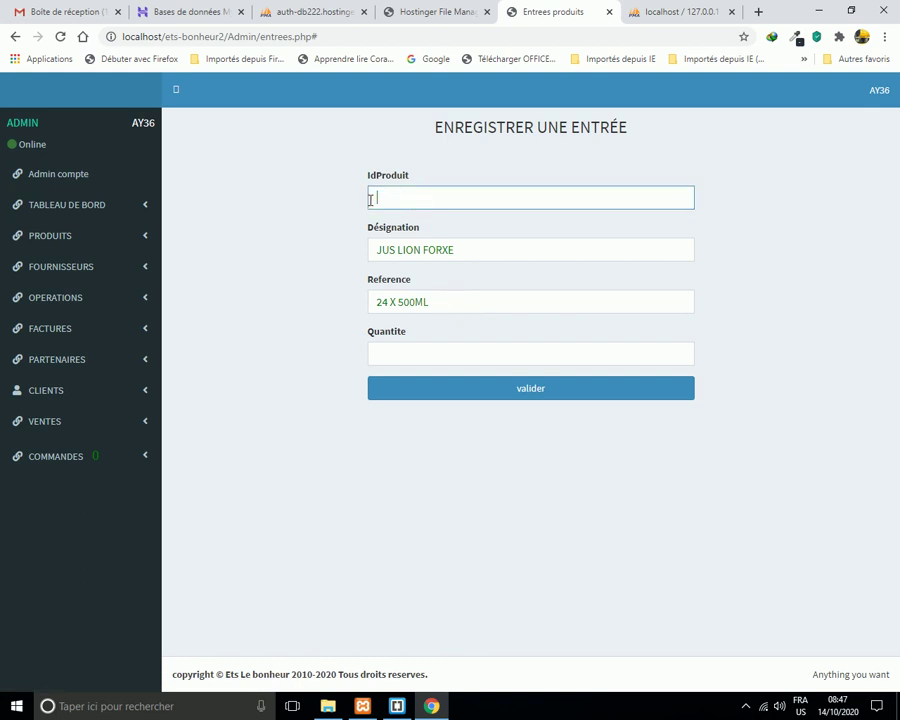
pyautogui.moveTo(466, 250); pyautogui.dragTo(352, 272)
pyautogui.moveTo(444, 302); pyautogui.dragTo(367, 315)
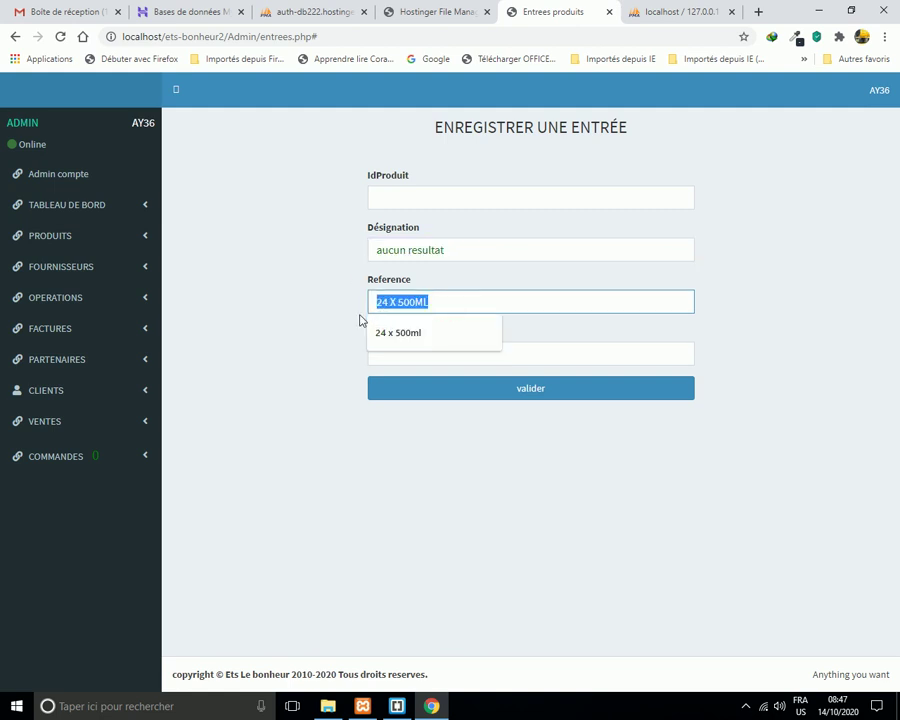
pyautogui.press('BackSpace')
pyautogui.click(394, 203)
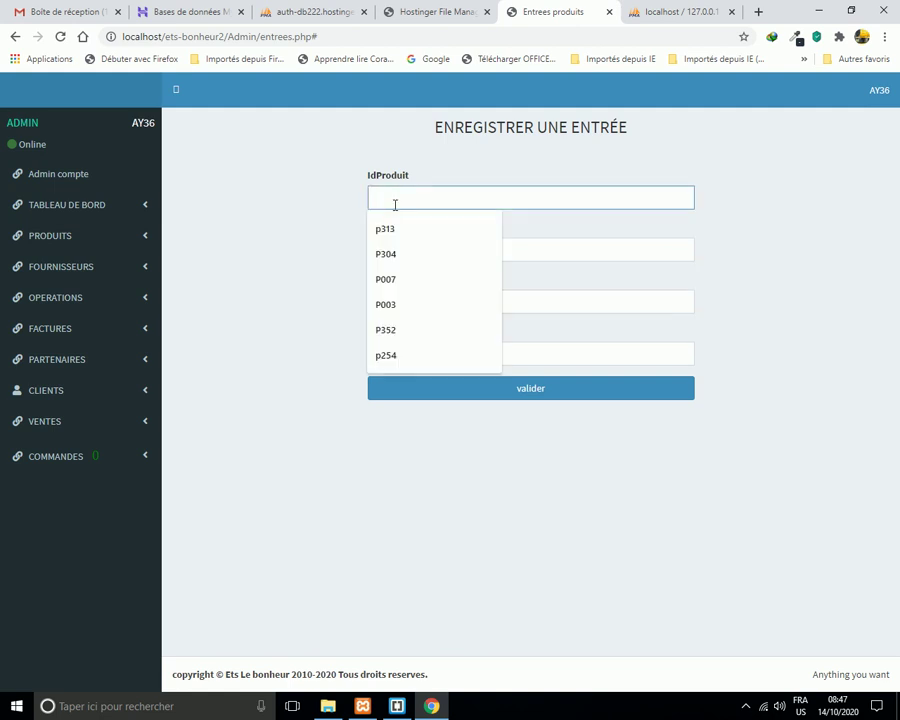
pyautogui.write('p498')
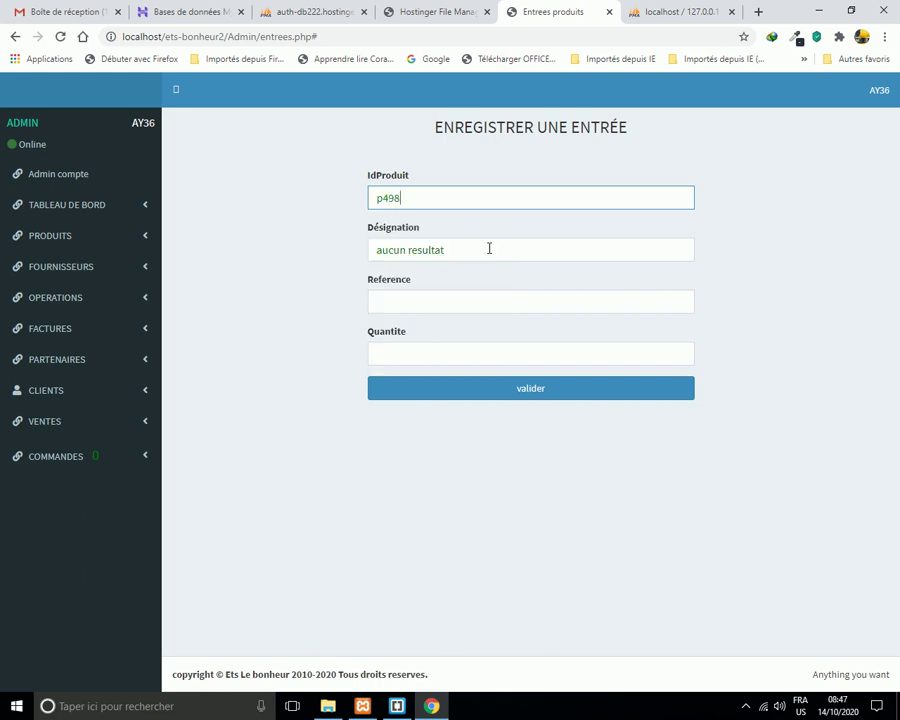
pyautogui.click(489, 249)
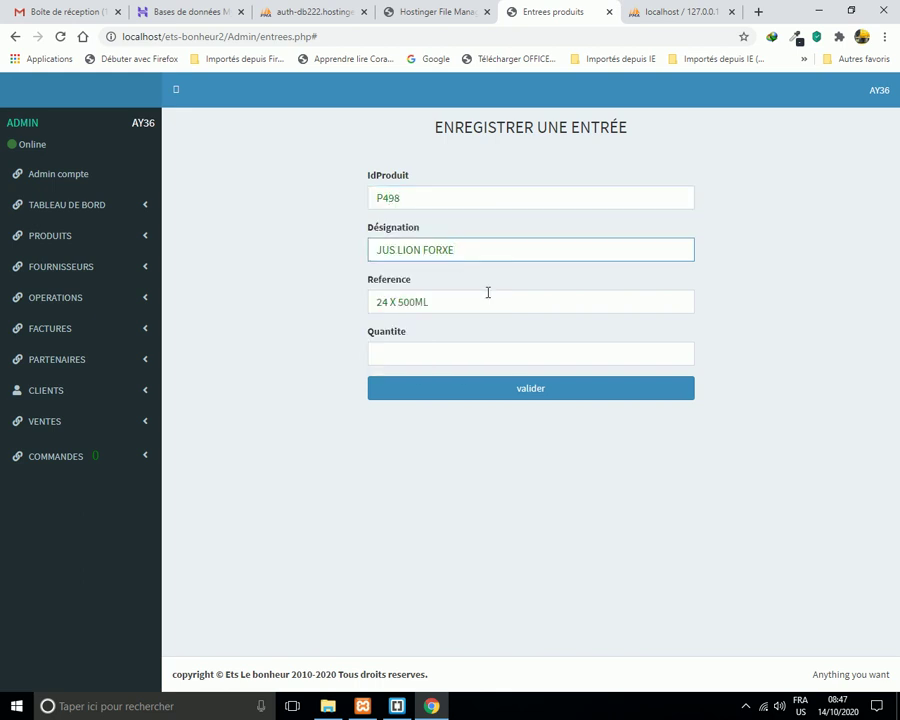
pyautogui.click(441, 354)
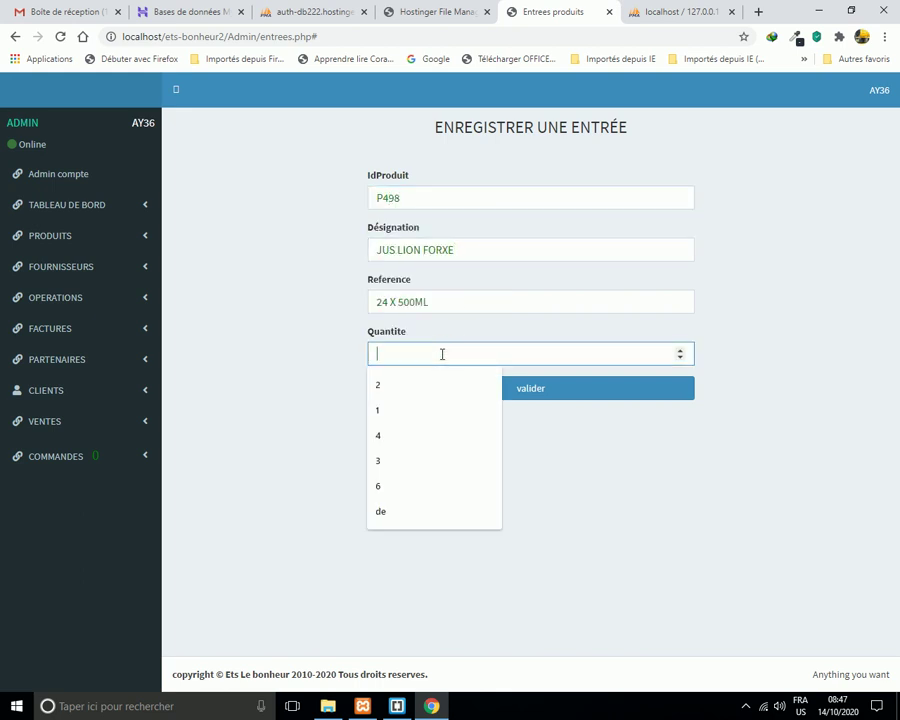
pyautogui.write('20')
pyautogui.click(528, 390)
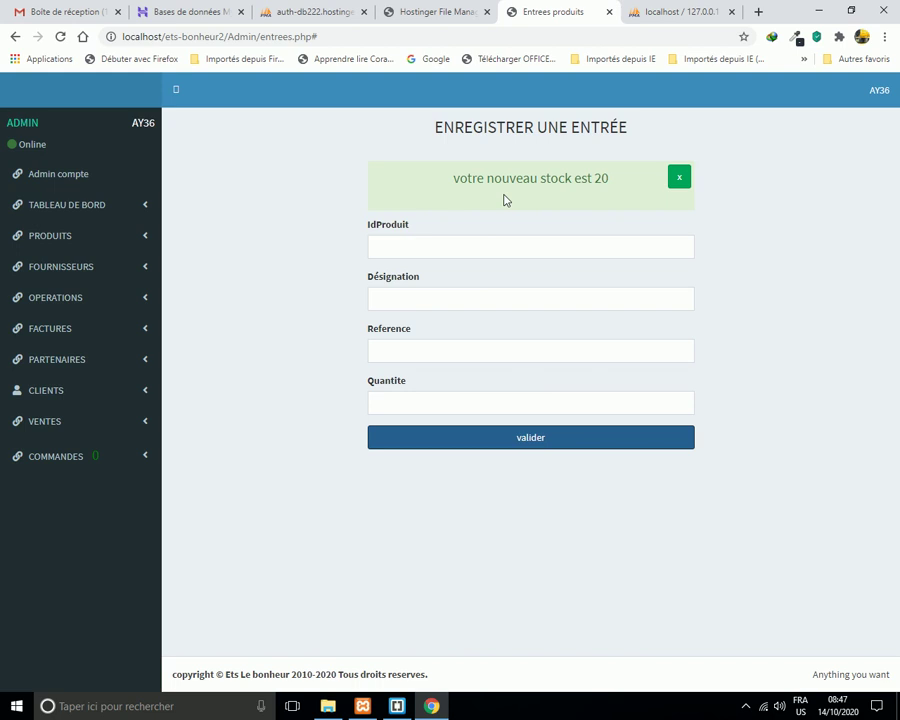
# Dismiss the new-stock confirmation and open the Tous les produits list.
pyautogui.click(680, 180)
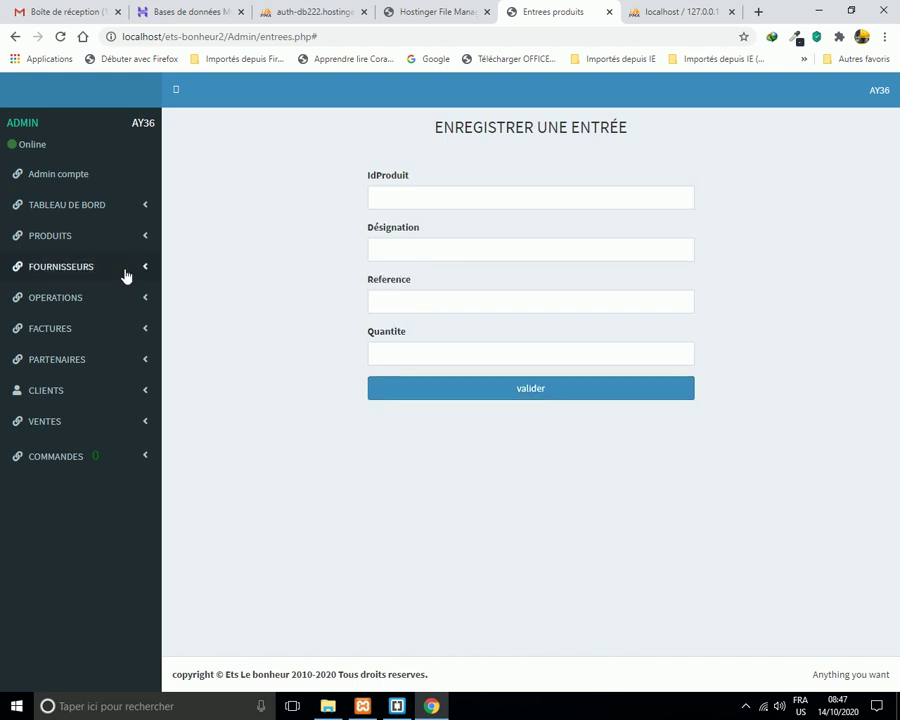
pyautogui.click(144, 240)
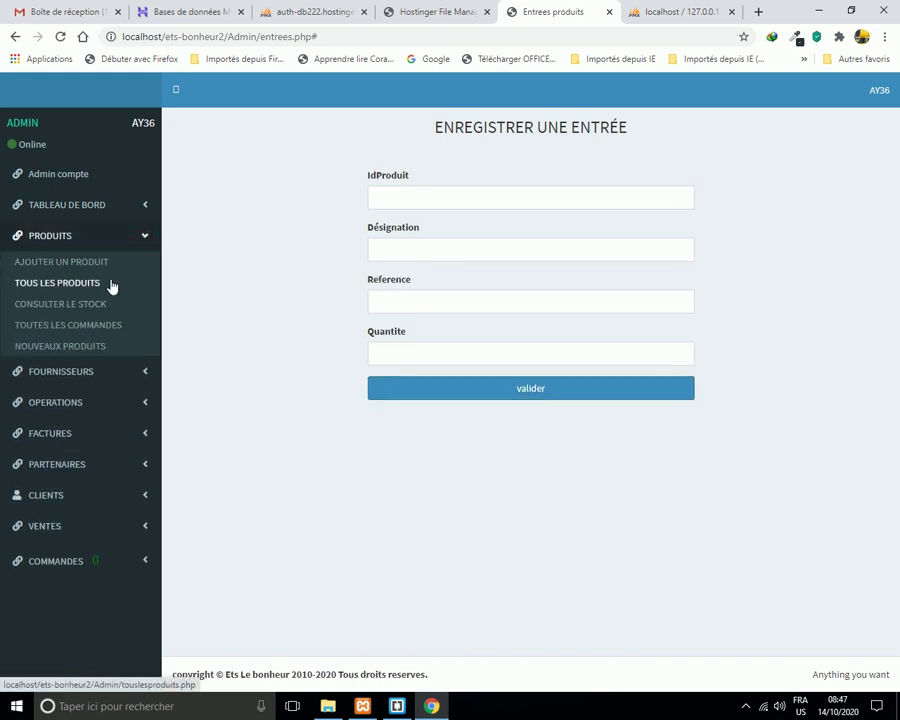
pyautogui.click(96, 286)
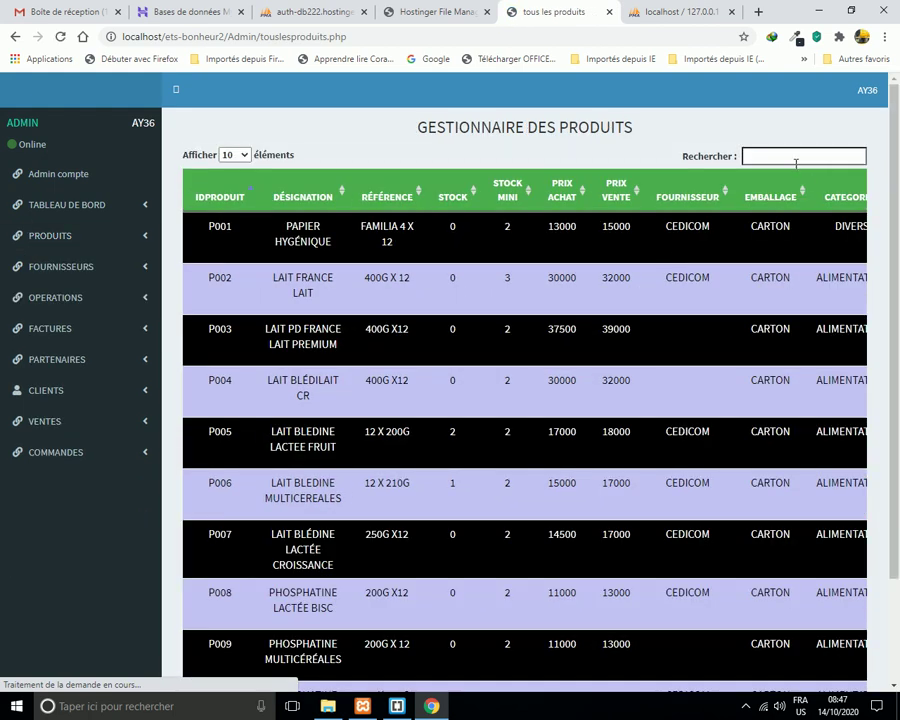
# Search the product list for 'lion f' to show P456 and P498 JUS LION.
pyautogui.click(783, 157)
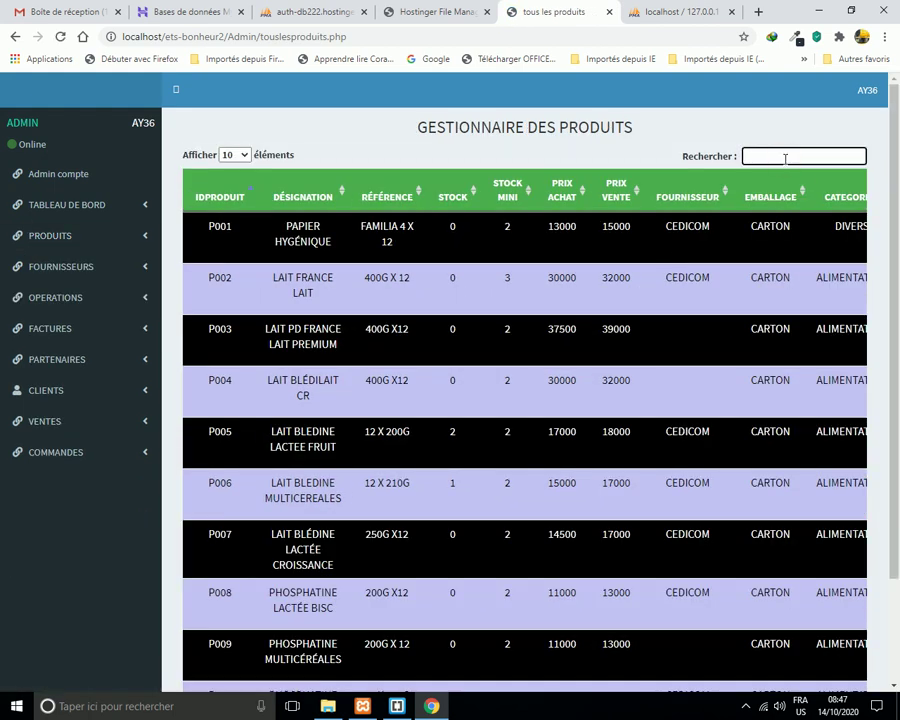
pyautogui.write('lio')
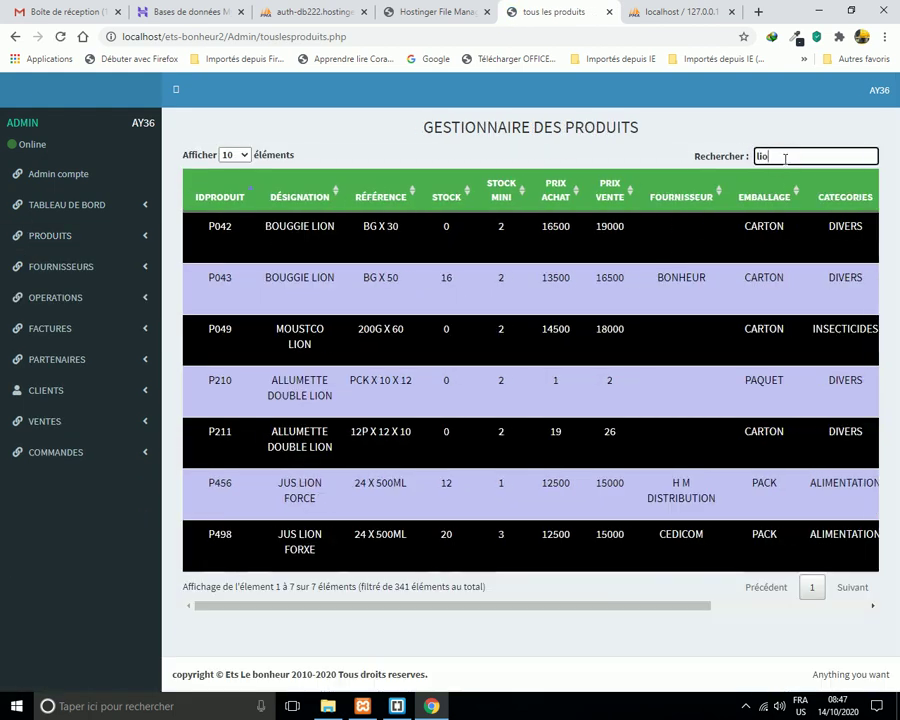
pyautogui.write('n')
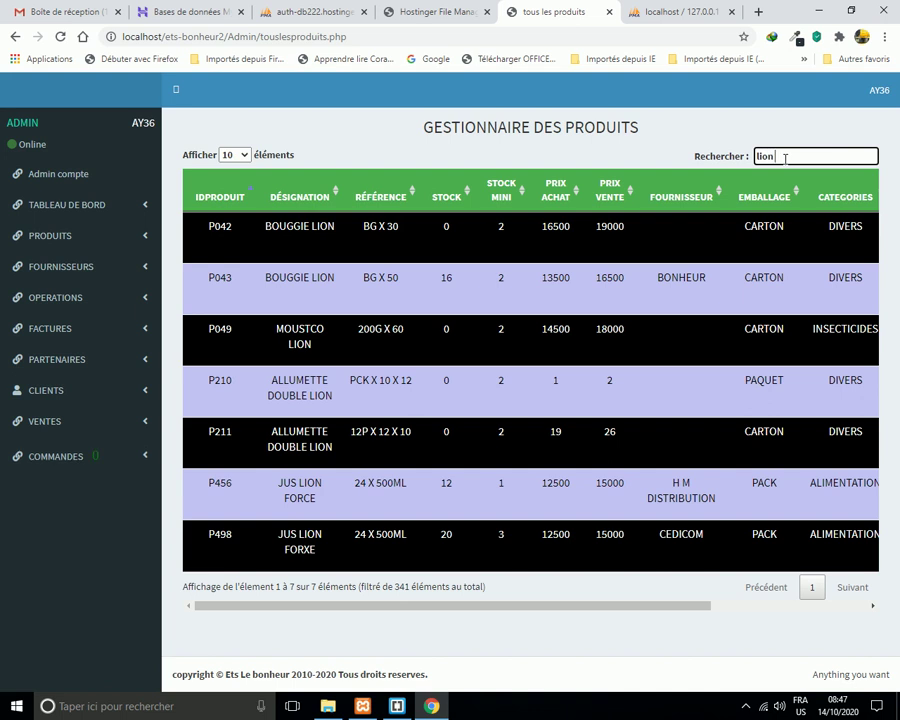
pyautogui.write(' f')
pyautogui.moveTo(632, 352); pyautogui.dragTo(831, 366)
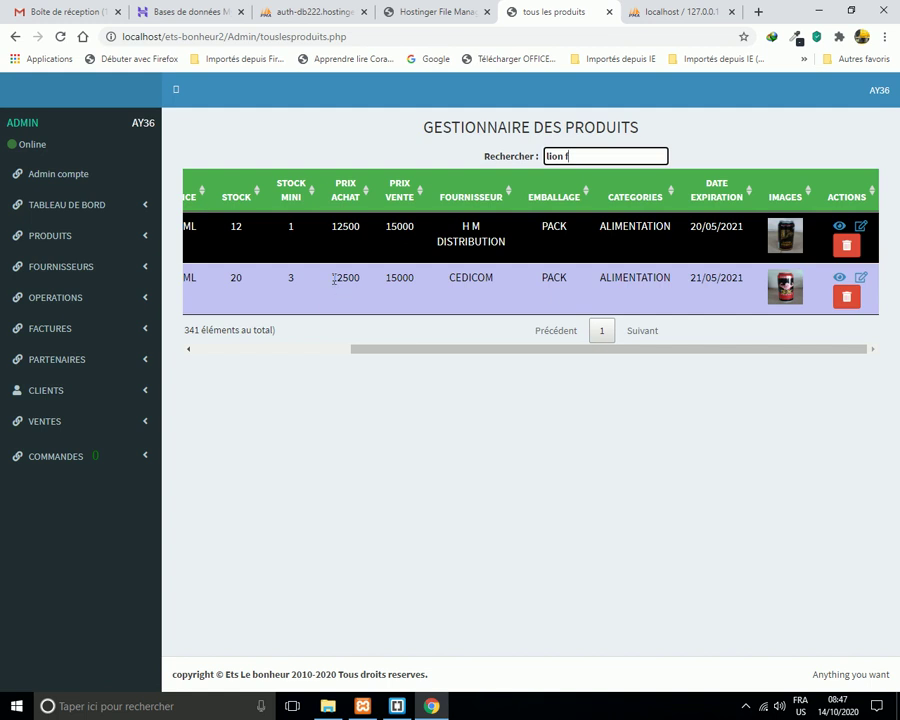
pyautogui.moveTo(381, 354); pyautogui.dragTo(326, 329)
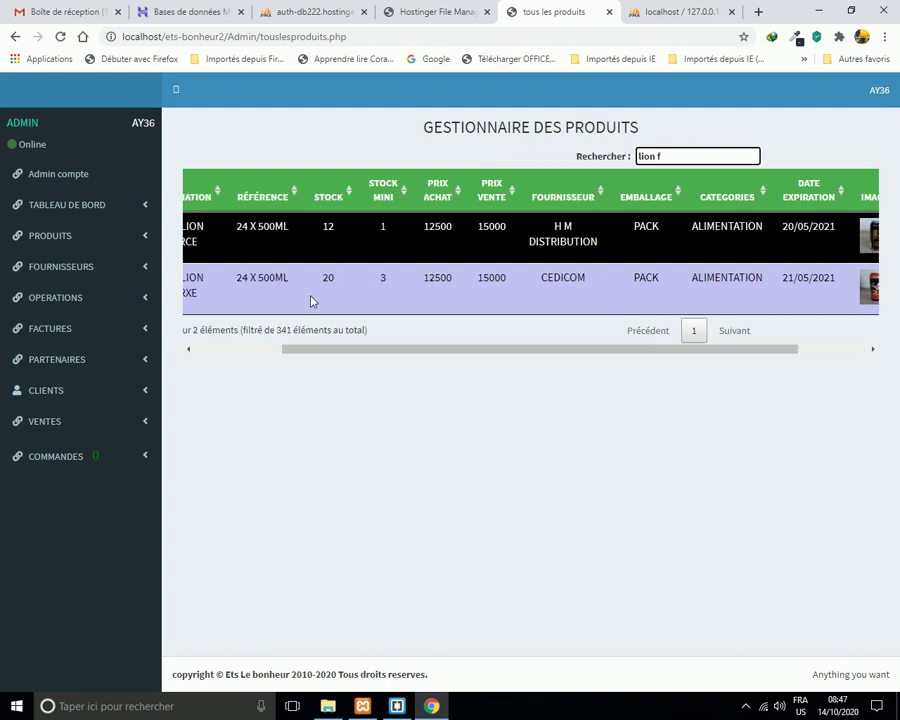
pyautogui.moveTo(769, 354); pyautogui.dragTo(834, 366)
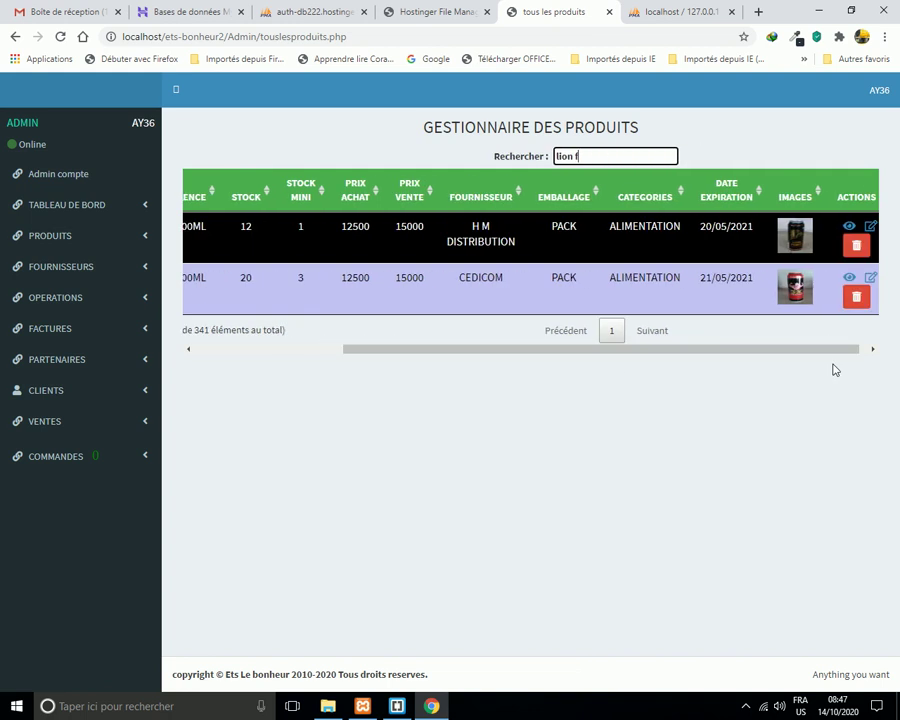
# Edit P498 to supplier CEGAP, purchase price 11000 and sale price 14000, and save.
pyautogui.click(871, 279)
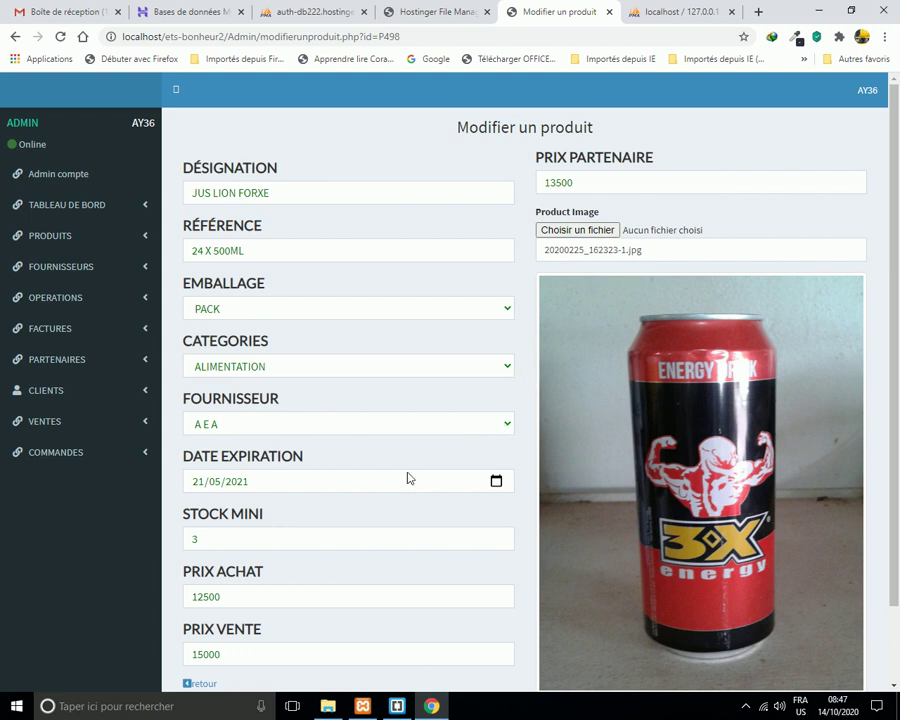
pyautogui.click(506, 423)
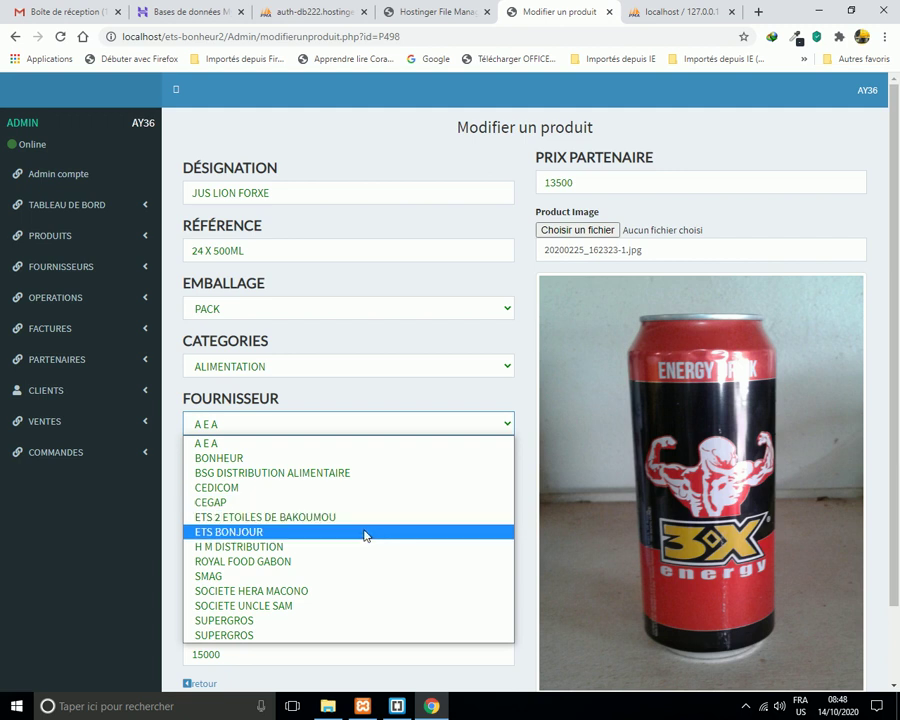
pyautogui.click(300, 502)
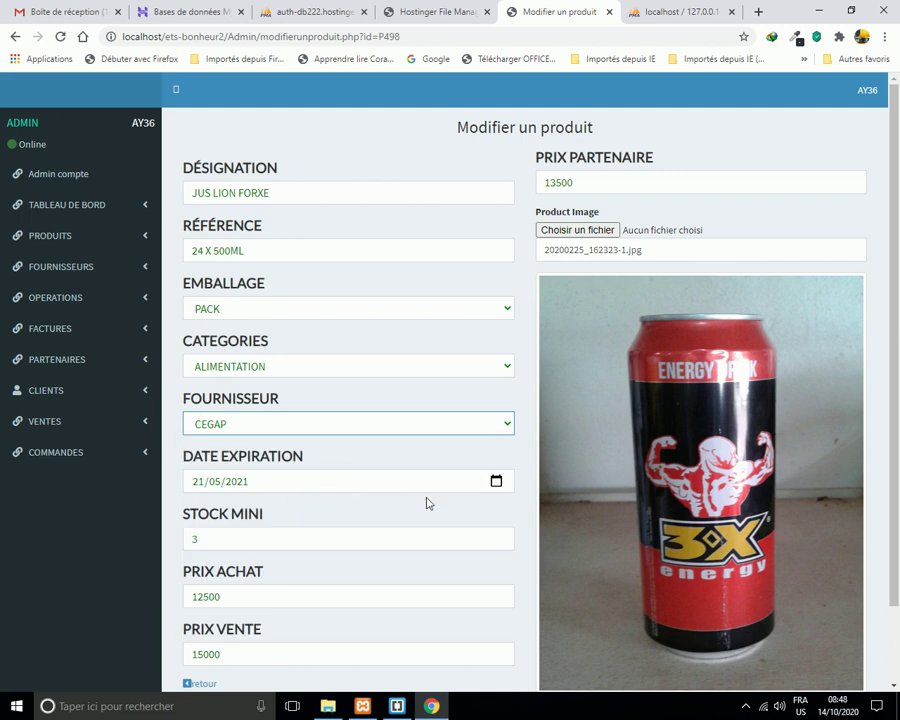
pyautogui.scroll(-1, 424, 509)
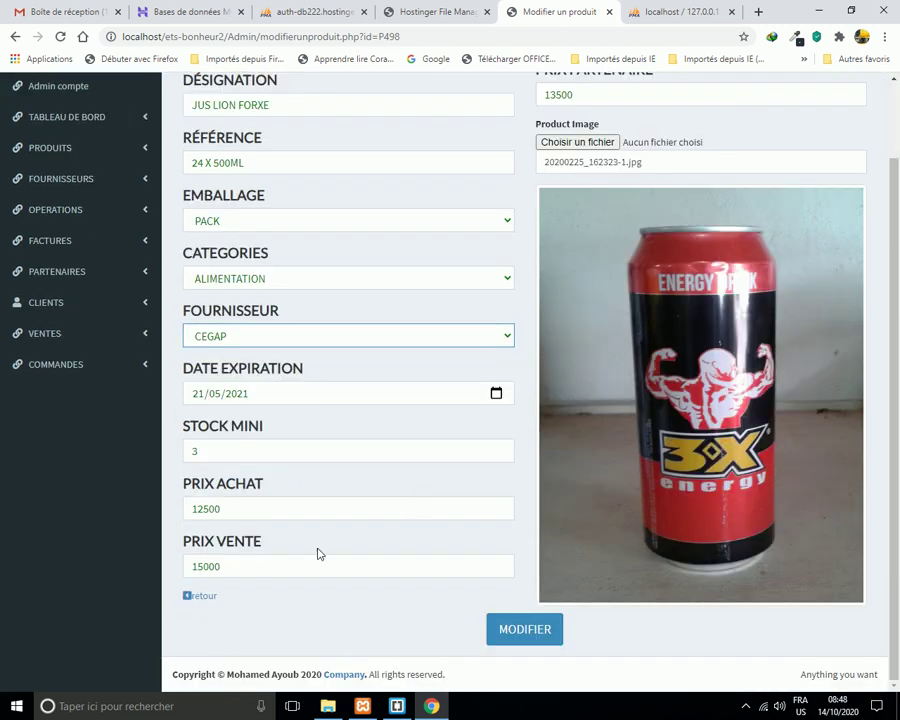
pyautogui.moveTo(242, 509); pyautogui.dragTo(186, 510)
pyautogui.write('11000')
pyautogui.moveTo(242, 566); pyautogui.dragTo(184, 569)
pyautogui.write('14000')
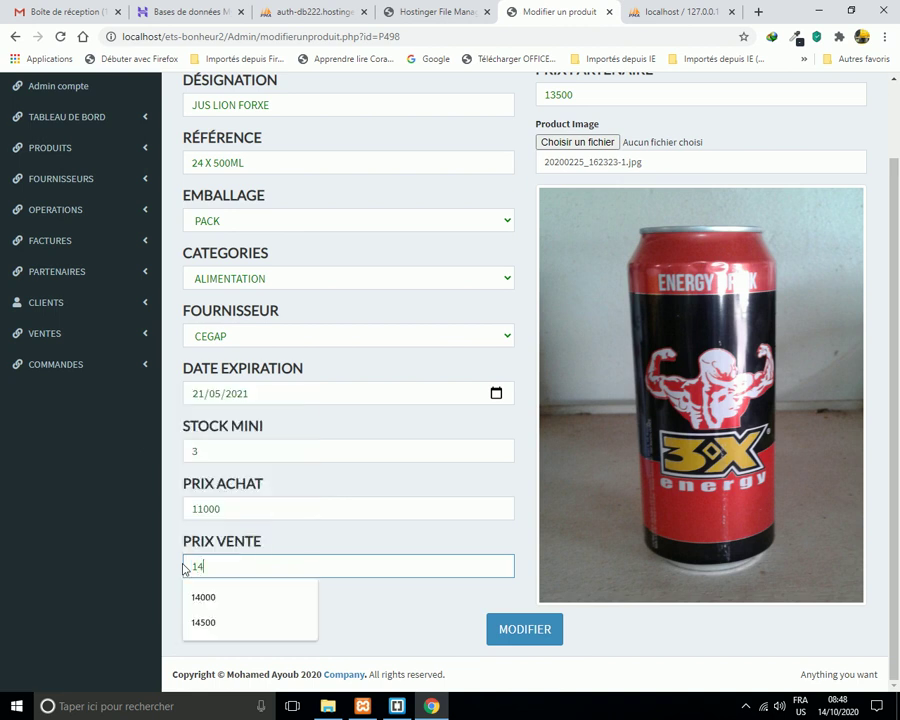
pyautogui.click(526, 633)
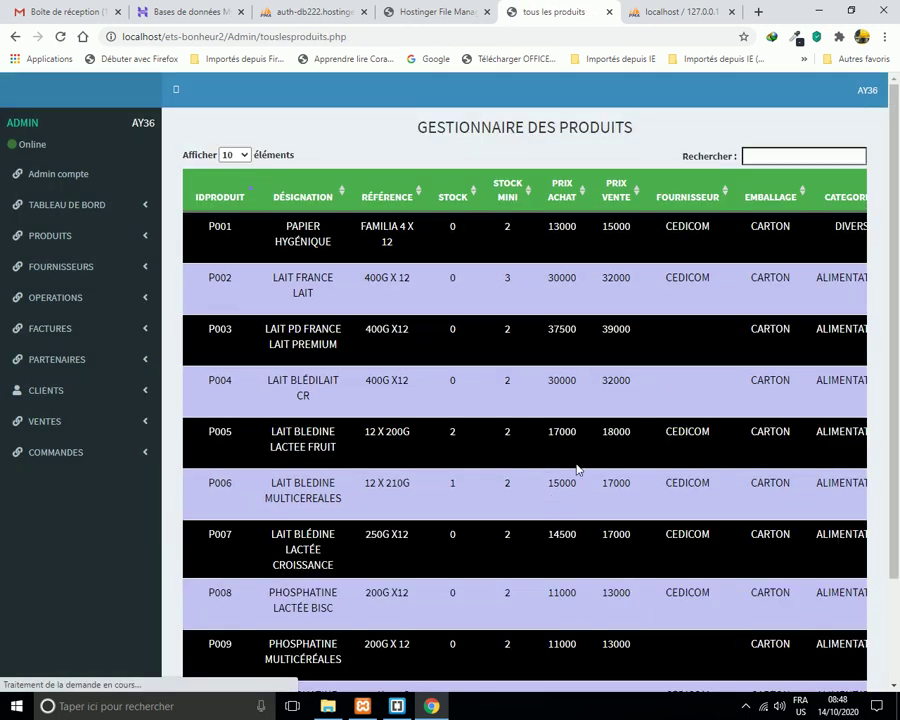
# Search 'lion fo' and scroll to show P498's CEGAP, 11000 and 14000 values.
pyautogui.click(788, 158)
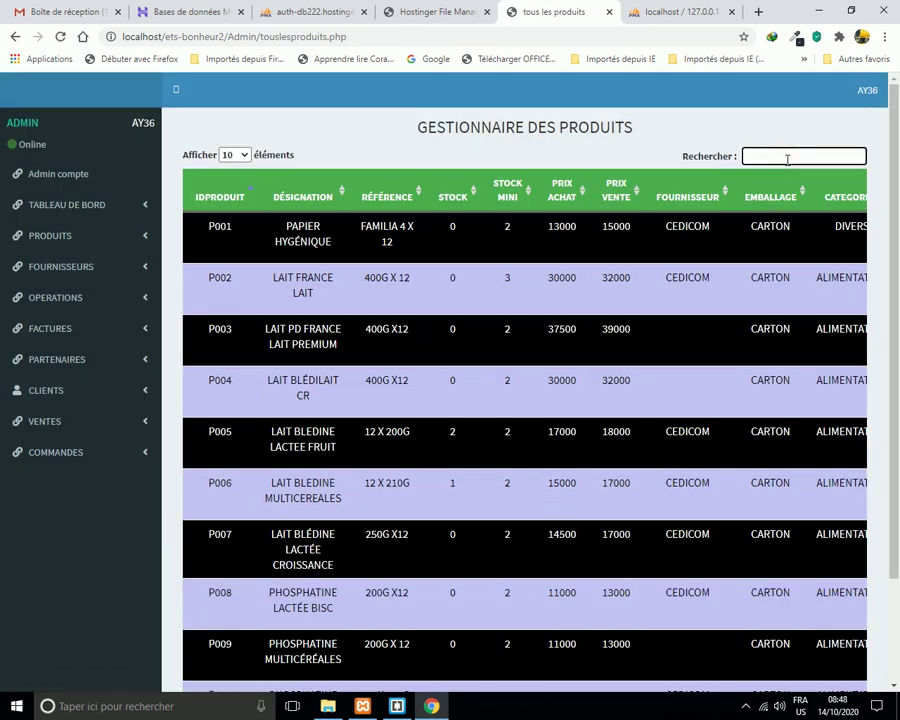
pyautogui.write('lion f')
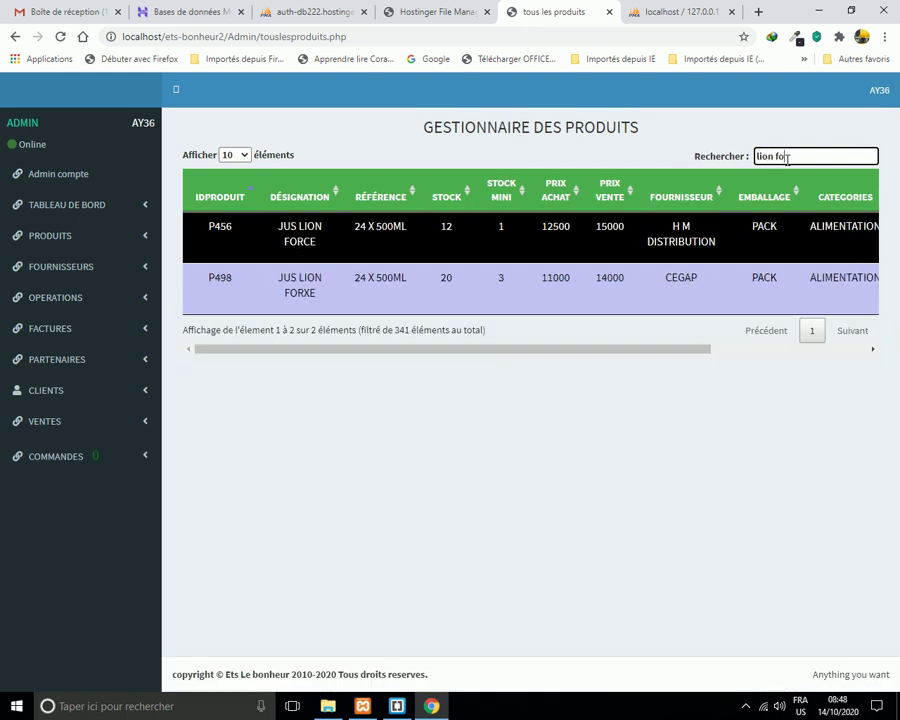
pyautogui.write('o')
pyautogui.moveTo(703, 348); pyautogui.dragTo(675, 376)
pyautogui.moveTo(703, 351); pyautogui.dragTo(872, 360)
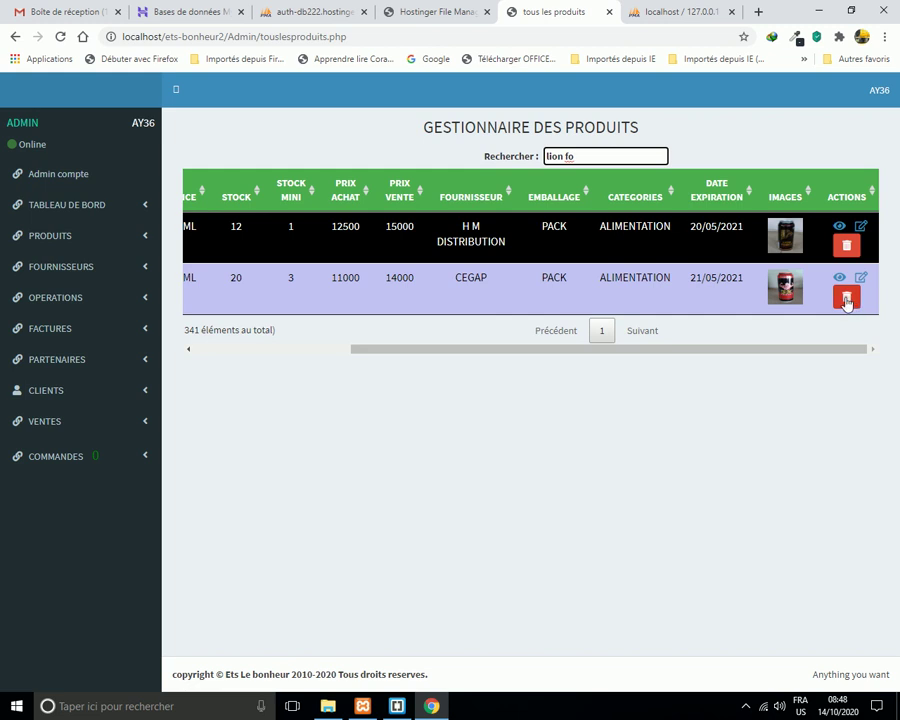
# Delete product P498 and dismiss the deletion success message.
pyautogui.click(846, 298)
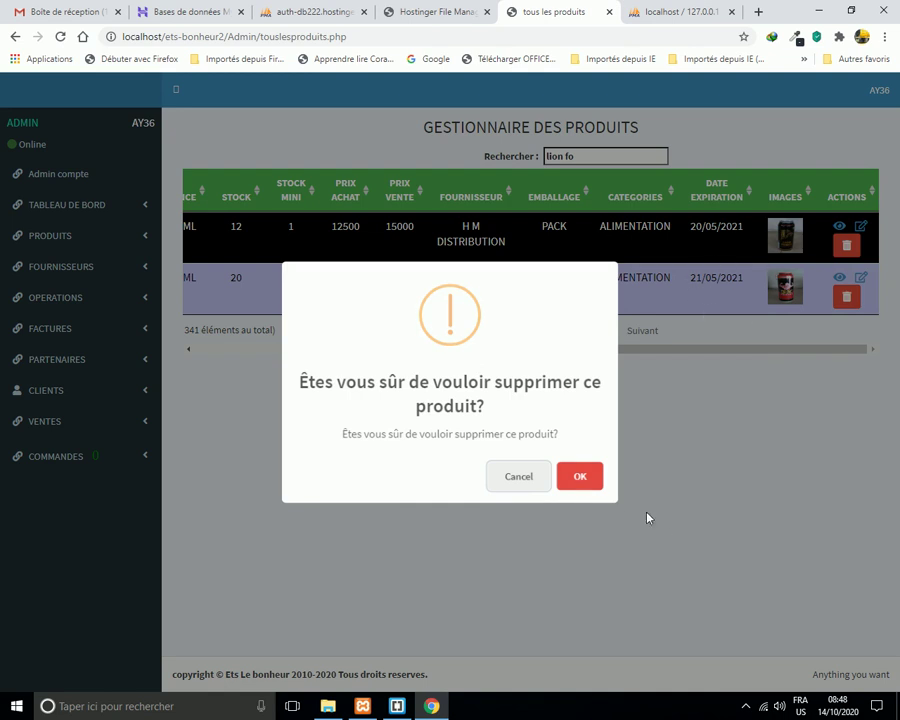
pyautogui.click(582, 481)
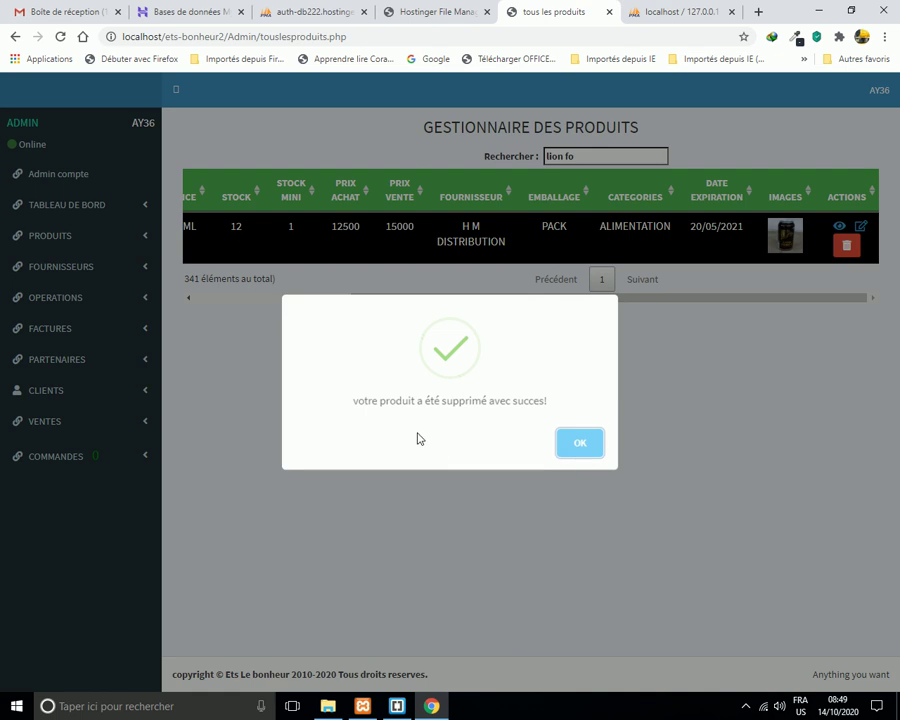
pyautogui.click(581, 443)
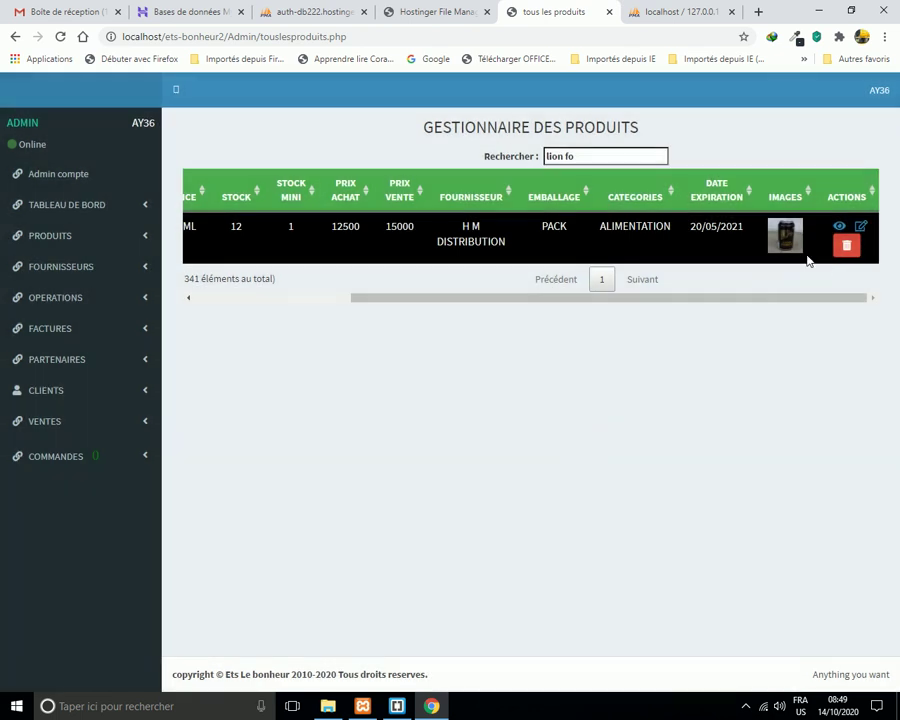
# Reload the product list and search 'lion f', now returning only P456 JUS LION FORCE.
pyautogui.moveTo(856, 297); pyautogui.dragTo(60, 388)
pyautogui.click(60, 36)
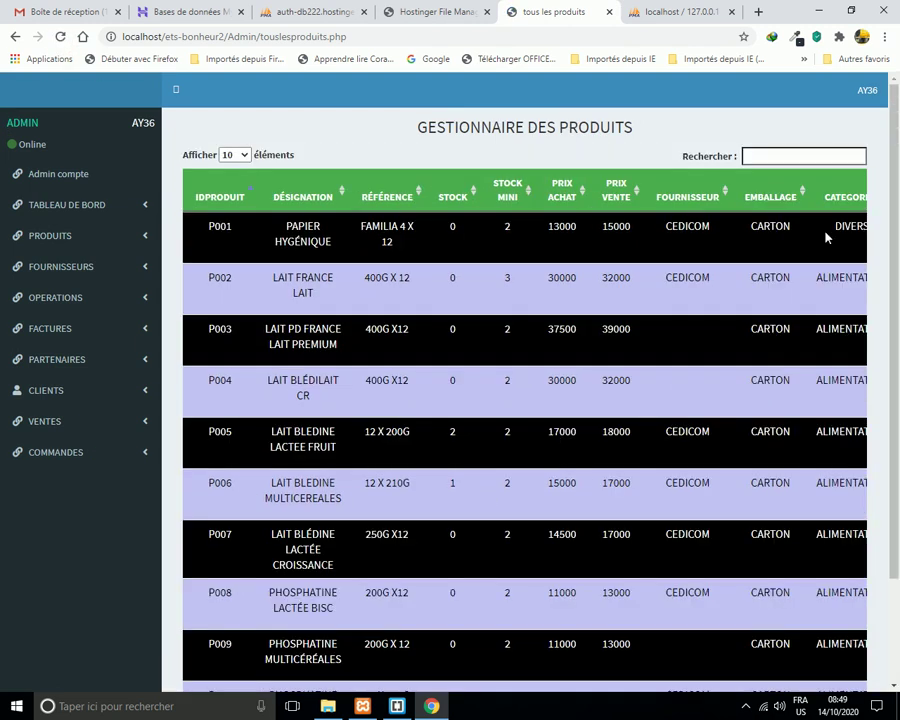
pyautogui.click(773, 156)
pyautogui.write('lion f')
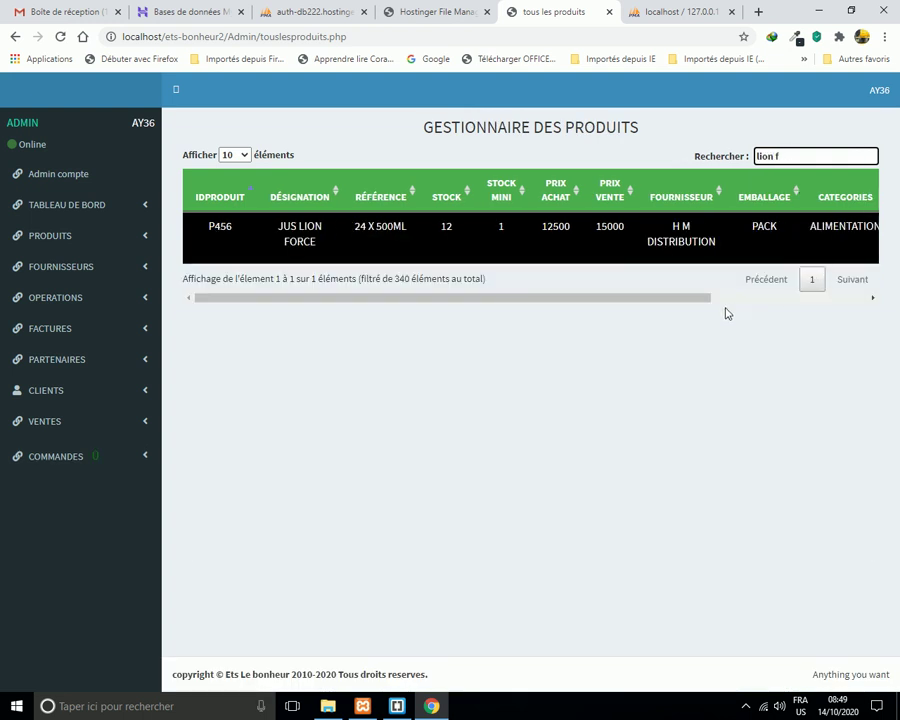
pyautogui.moveTo(699, 299); pyautogui.dragTo(645, 316)
# Open the CONSULTER LE STOCK page from the PRODUITS section.
pyautogui.click(145, 240)
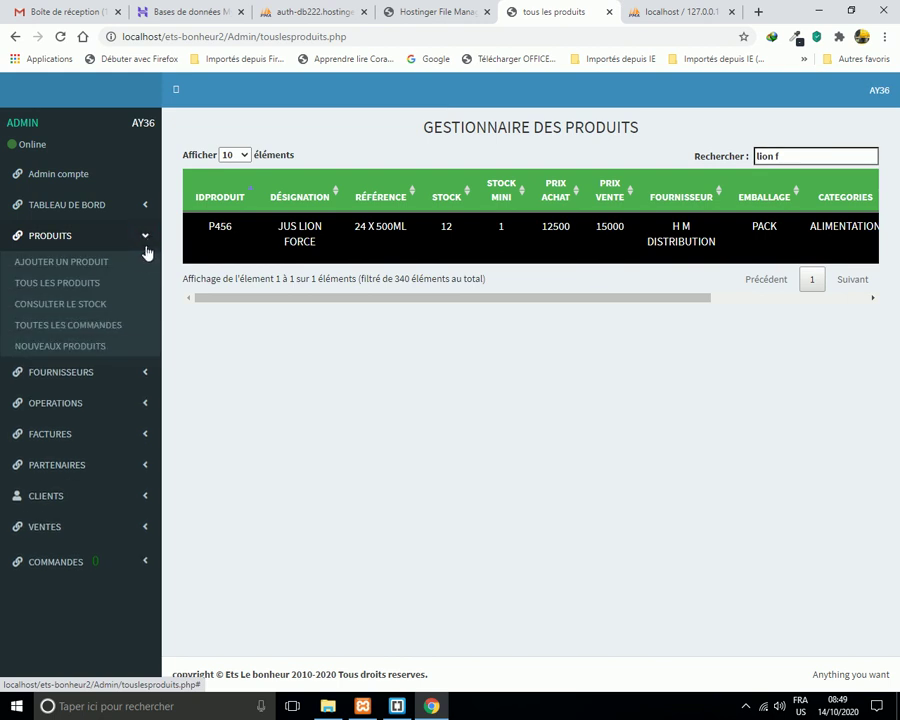
pyautogui.click(120, 310)
pyautogui.scroll(-2, 488, 507)
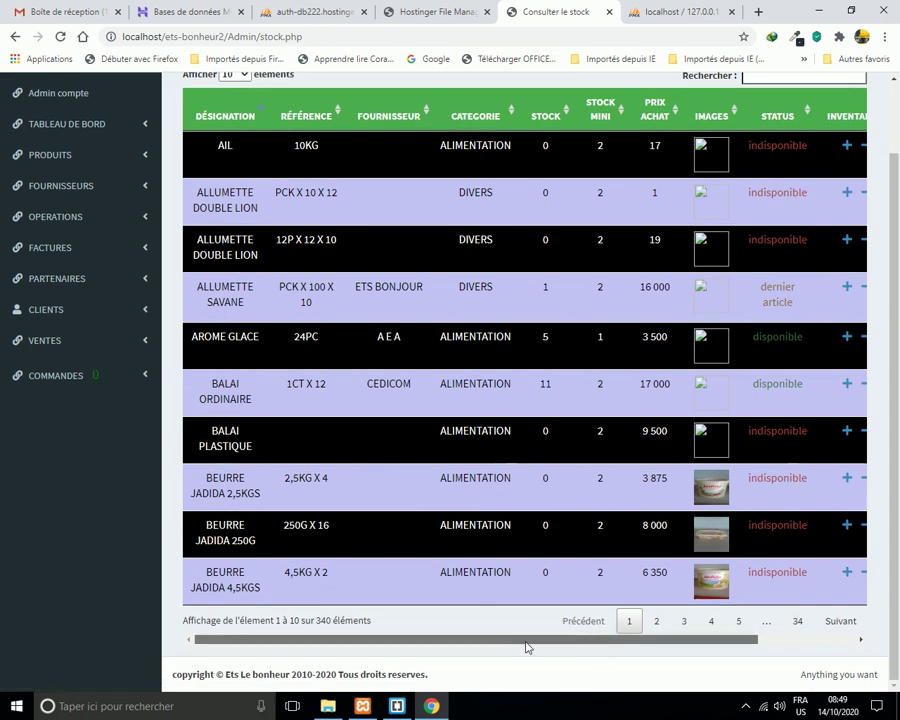
pyautogui.moveTo(568, 640); pyautogui.dragTo(665, 640)
pyautogui.moveTo(790, 641); pyautogui.dragTo(622, 641)
pyautogui.scroll(1, 379, 484)
pyautogui.scroll(-1, 390, 490)
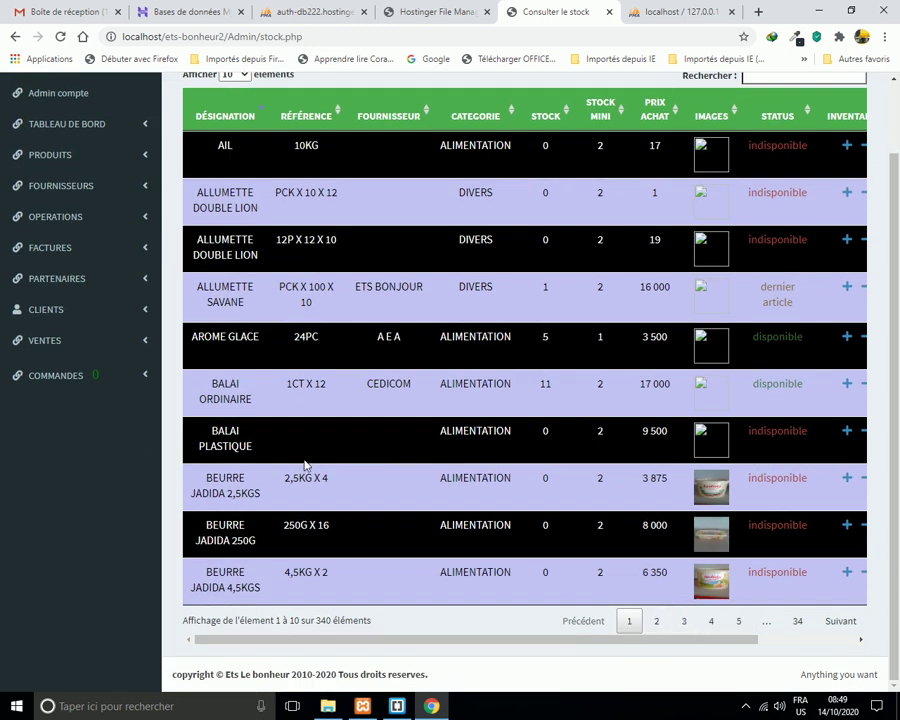
pyautogui.scroll(1, 305, 453)
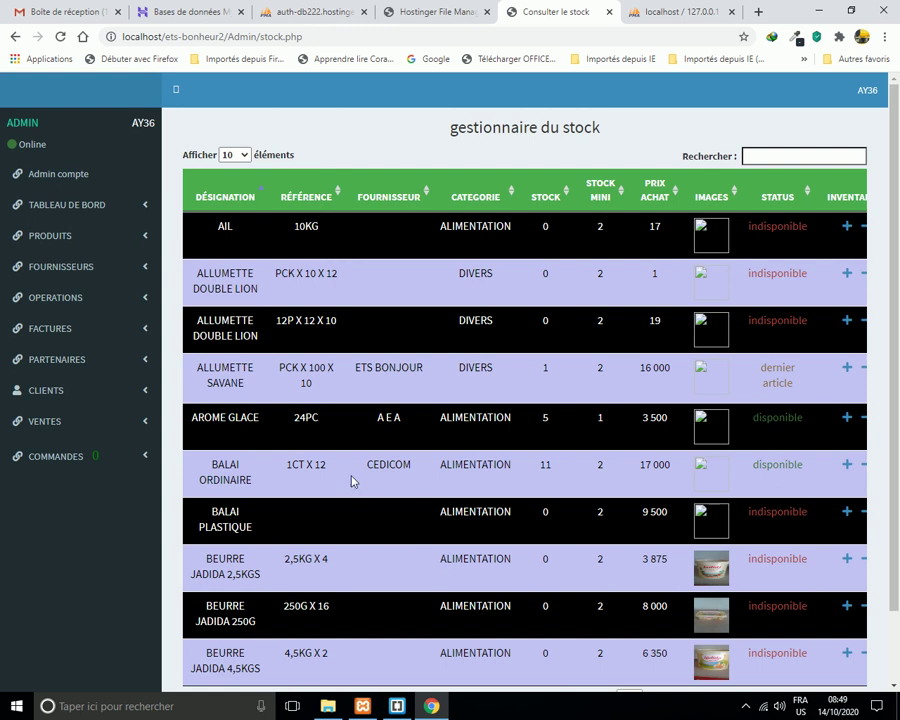
# Set Afficher to 25, then 50 stock items per page.
pyautogui.click(247, 157)
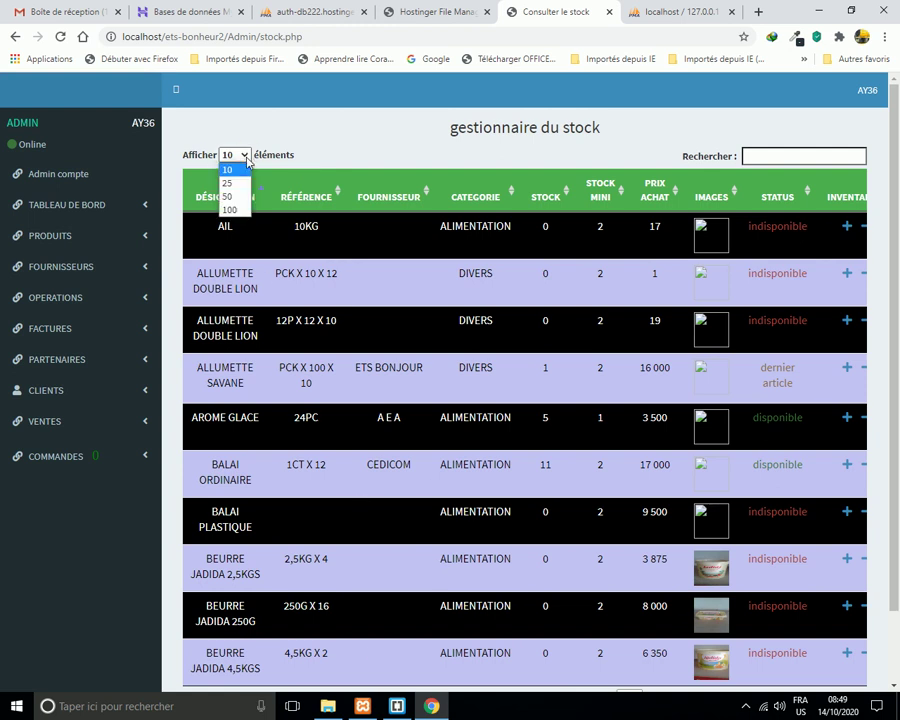
pyautogui.click(236, 178)
pyautogui.scroll(-8, 390, 355)
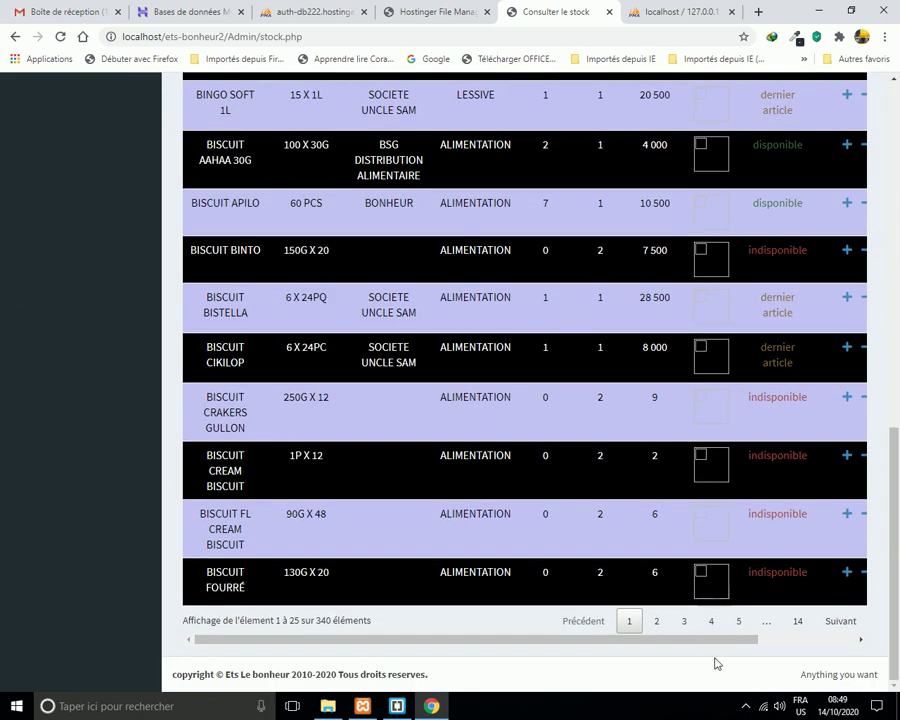
pyautogui.moveTo(743, 648); pyautogui.dragTo(645, 647)
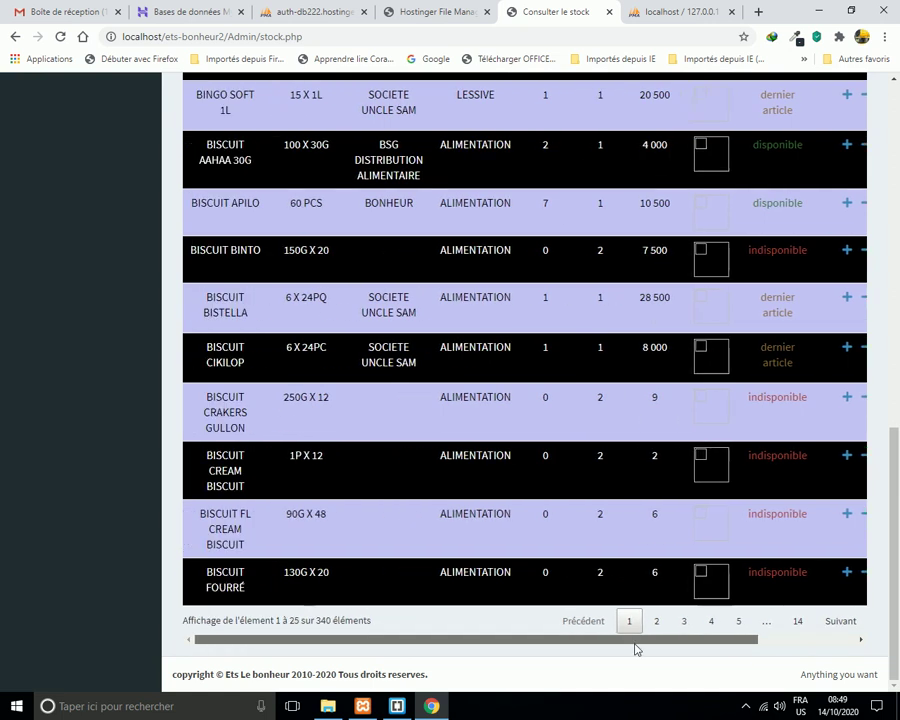
pyautogui.scroll(8, 412, 510)
pyautogui.scroll(1, 420, 508)
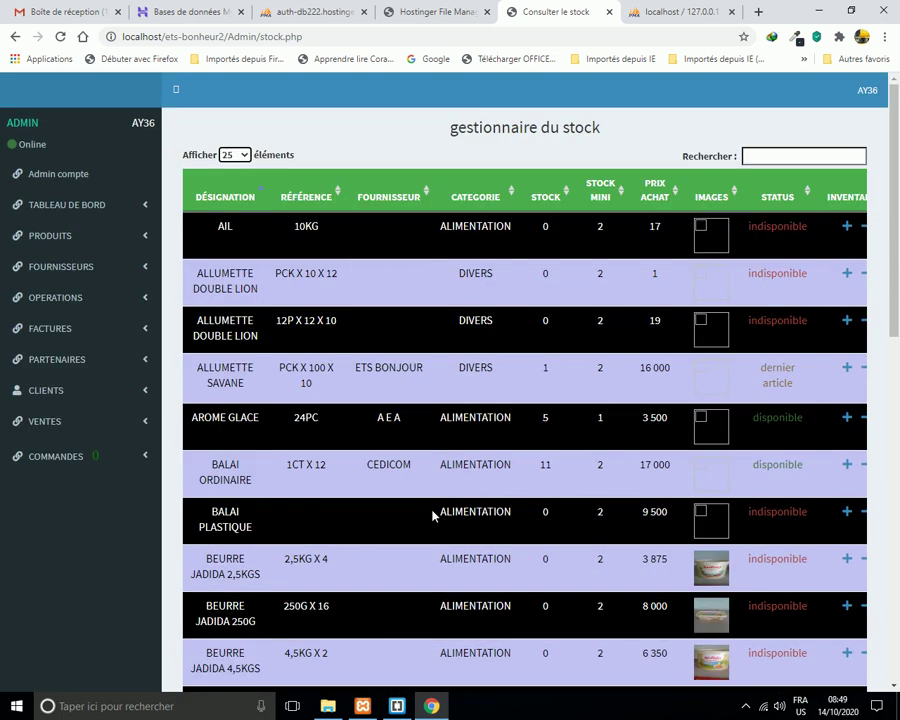
pyautogui.click(243, 158)
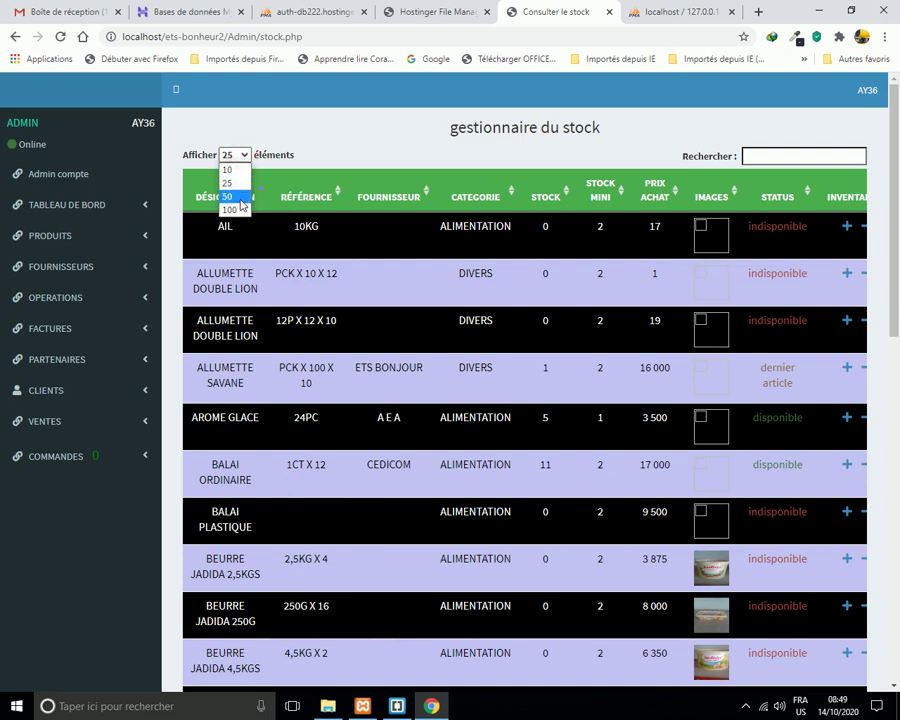
pyautogui.click(238, 198)
pyautogui.scroll(-12, 432, 412)
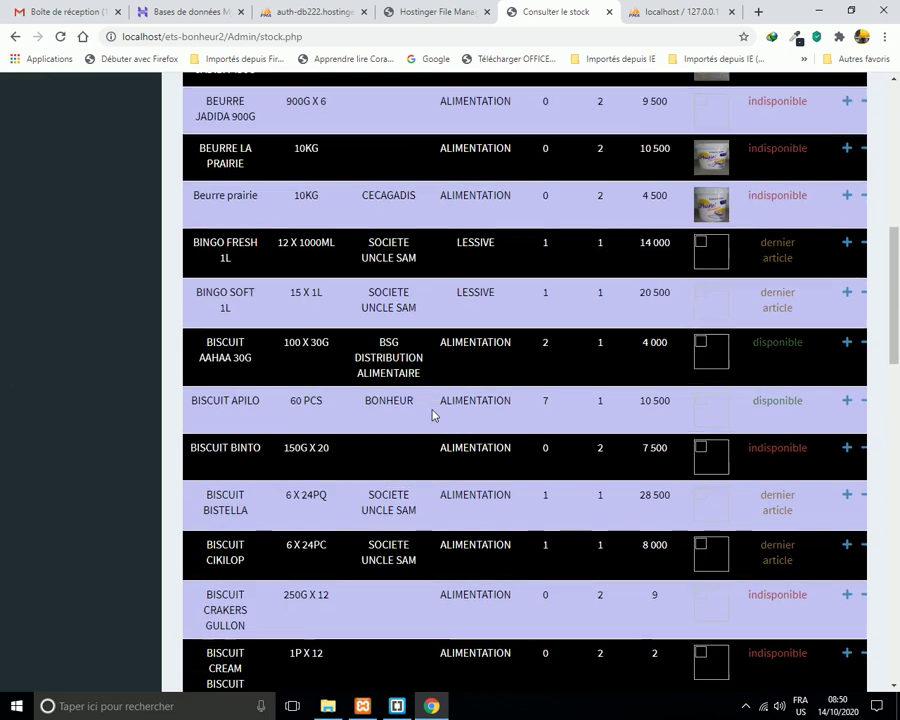
pyautogui.scroll(-9, 433, 415)
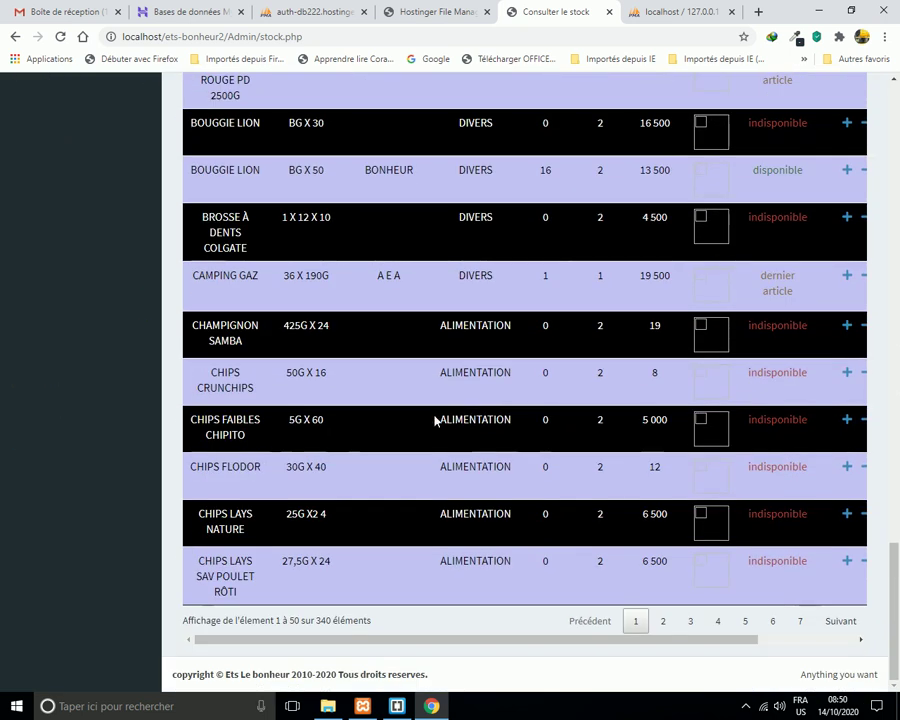
pyautogui.moveTo(736, 640); pyautogui.dragTo(550, 632)
pyautogui.scroll(8, 517, 577)
pyautogui.scroll(15, 517, 577)
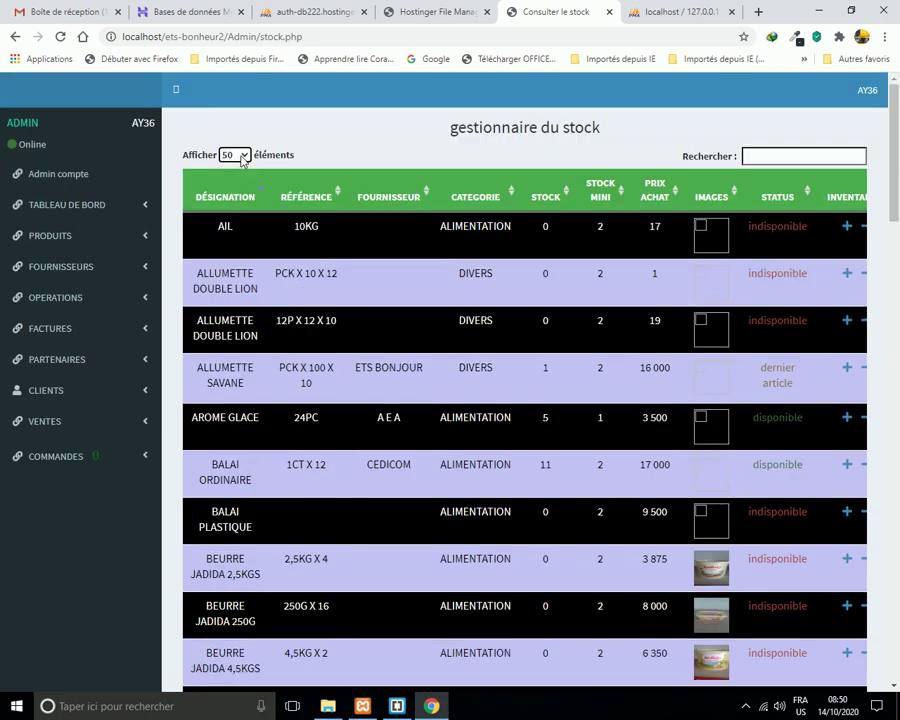
# Set the stock listing back to 10 items per page.
pyautogui.click(236, 156)
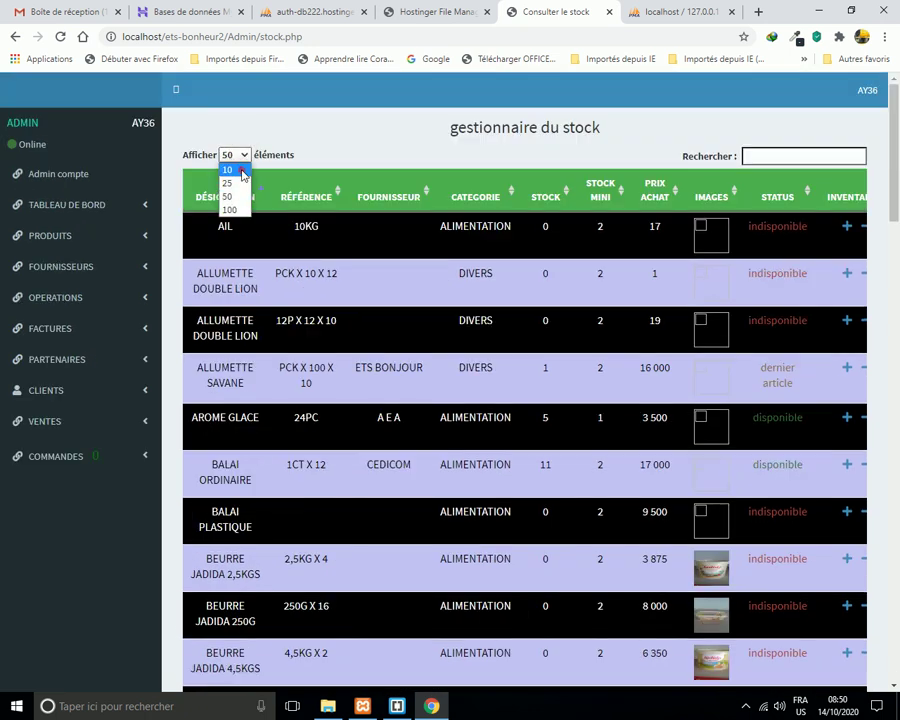
pyautogui.click(238, 168)
pyautogui.scroll(-1, 456, 411)
pyautogui.scroll(1, 458, 414)
pyautogui.scroll(-1, 710, 620)
pyautogui.click(715, 637)
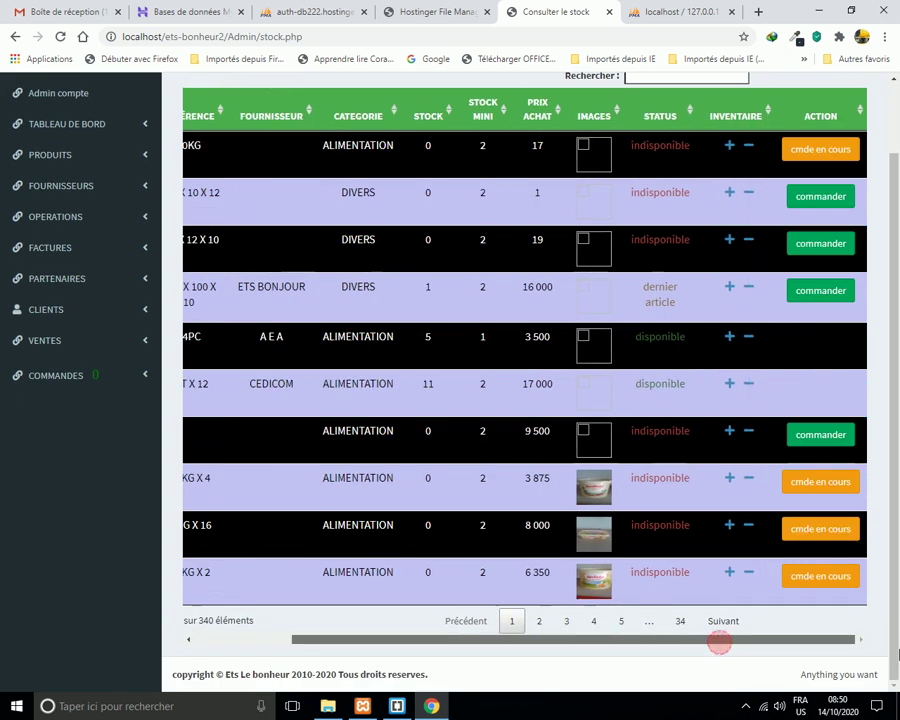
pyautogui.scroll(1, 795, 592)
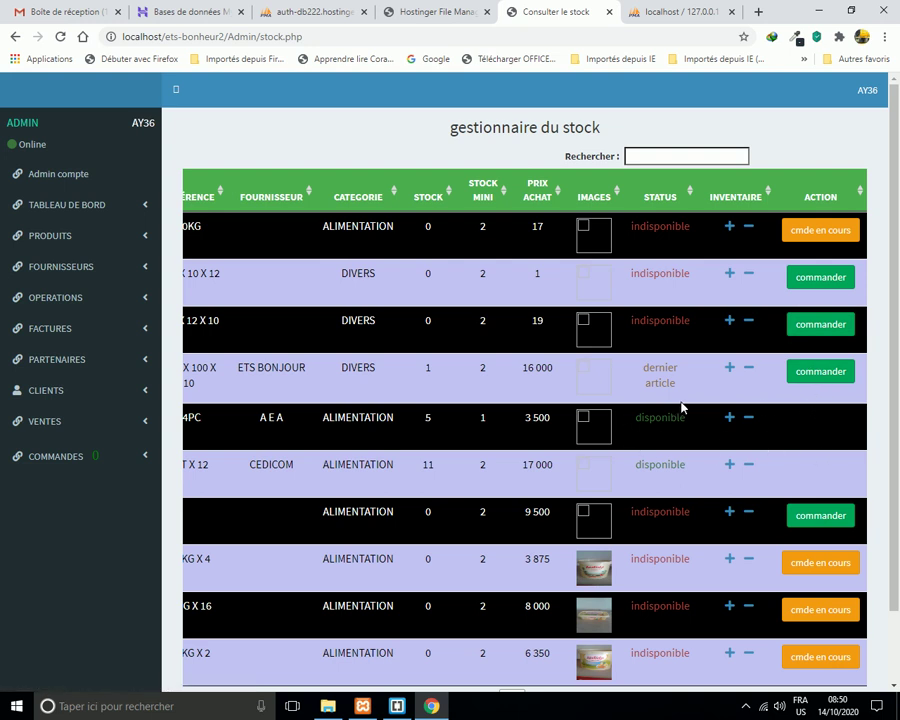
# Scroll the stock table right to bring the ACTION column's order buttons into view.
pyautogui.scroll(-1, 604, 622)
pyautogui.scroll(1, 616, 615)
pyautogui.scroll(-2, 667, 655)
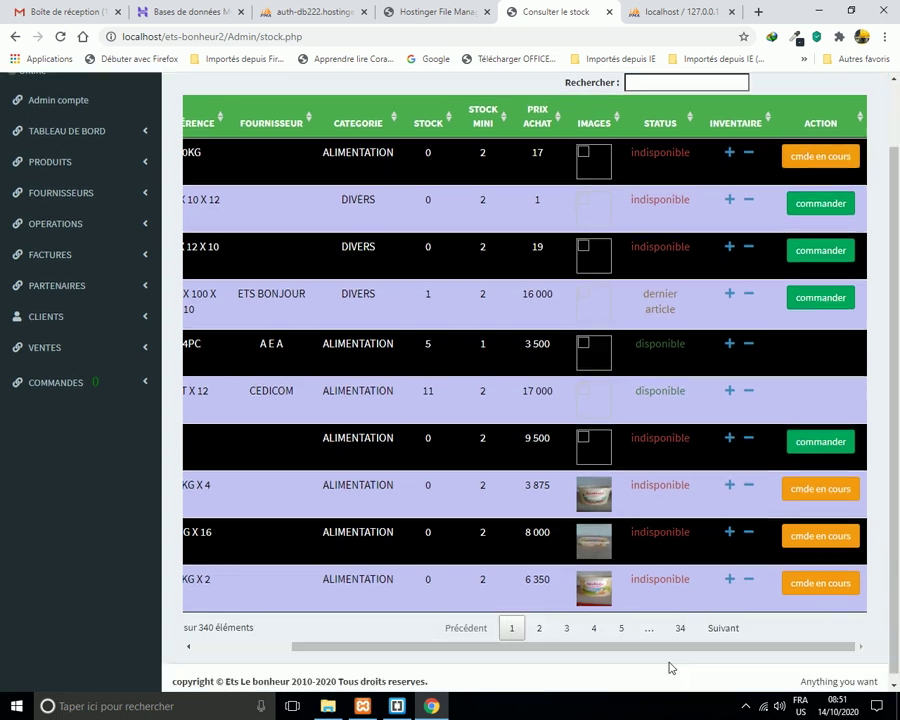
pyautogui.moveTo(500, 648); pyautogui.dragTo(290, 620)
pyautogui.click(378, 466)
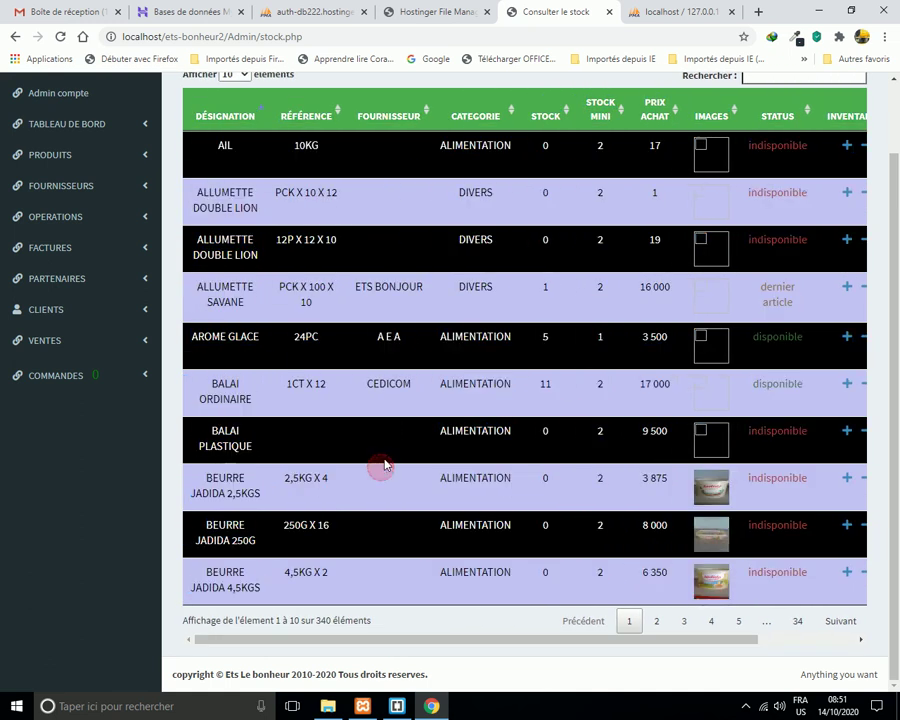
pyautogui.scroll(2, 567, 345)
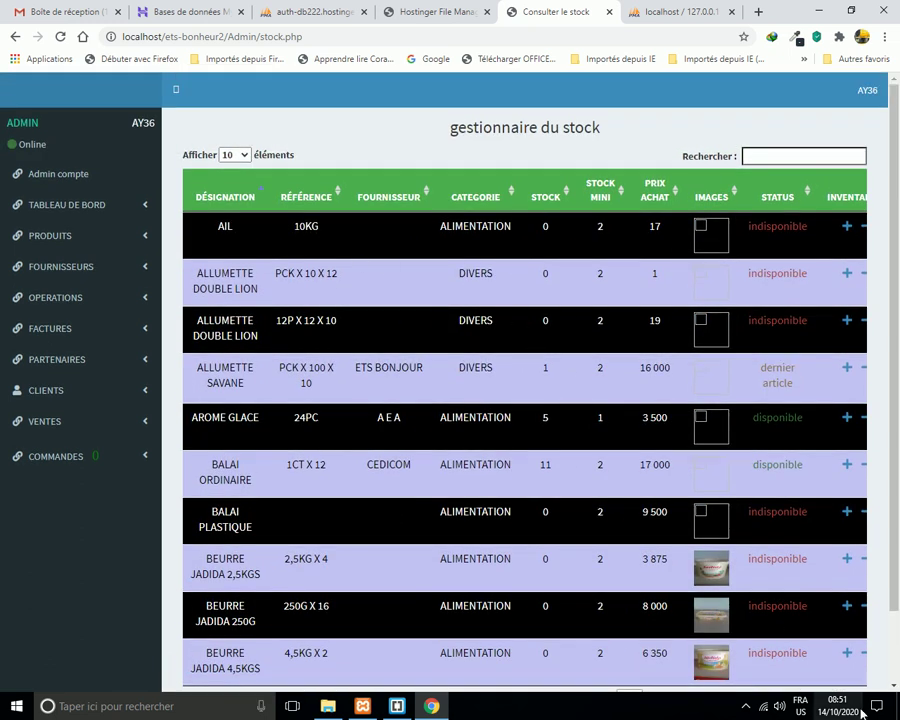
pyautogui.scroll(-2, 780, 660)
pyautogui.moveTo(757, 647); pyautogui.dragTo(844, 628)
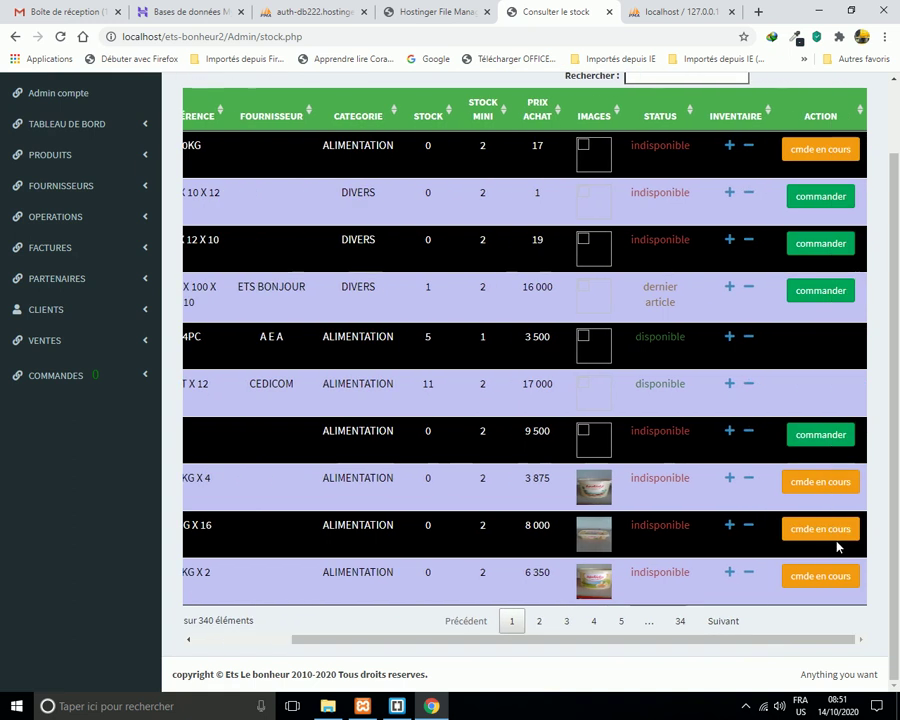
pyautogui.scroll(2, 820, 426)
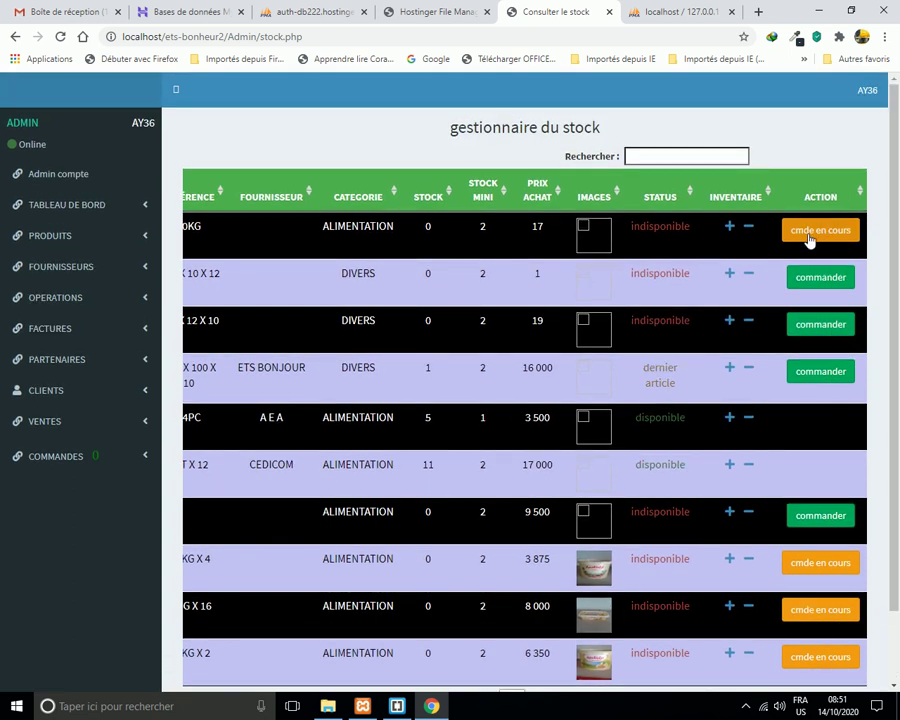
pyautogui.scroll(-2, 864, 585)
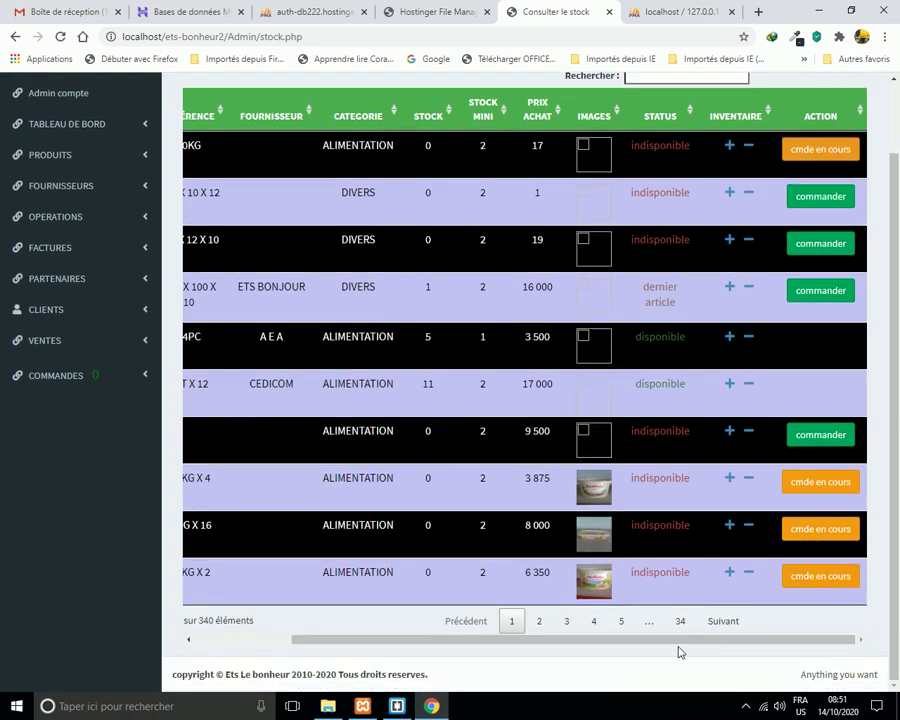
pyautogui.moveTo(687, 647); pyautogui.dragTo(759, 659)
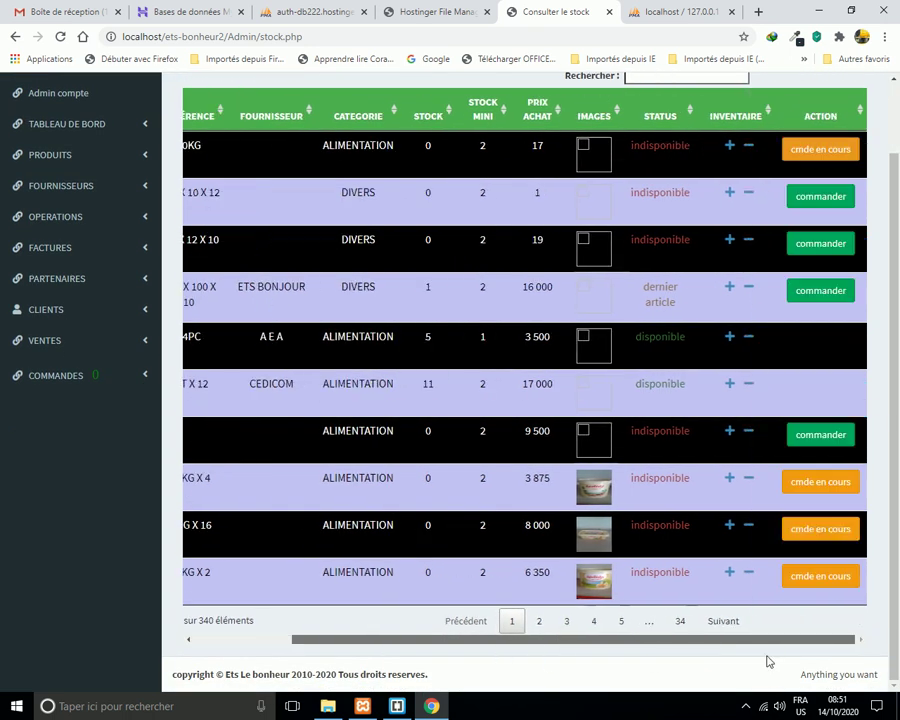
# Order 10 units of ALLUMETTE DOUBLE LION from its stock row.
pyautogui.click(824, 196)
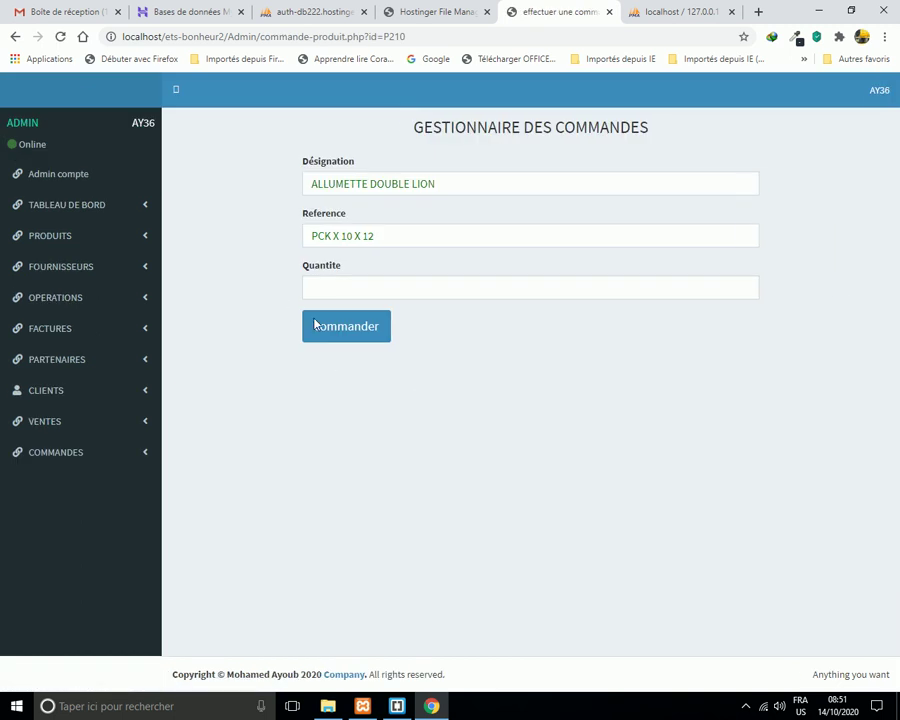
pyautogui.click(370, 287)
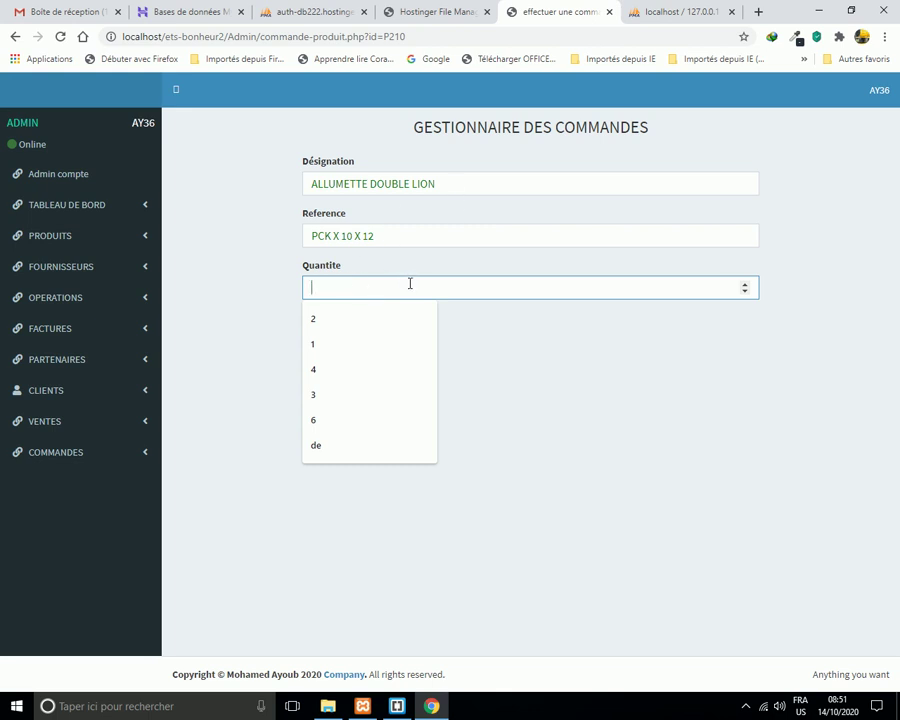
pyautogui.write('10')
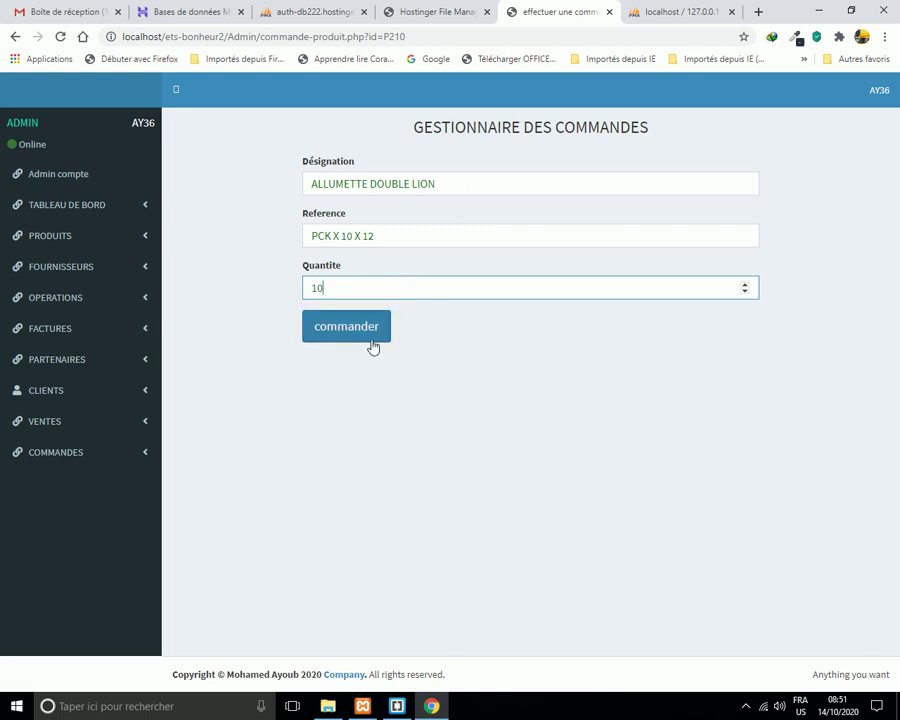
pyautogui.click(356, 334)
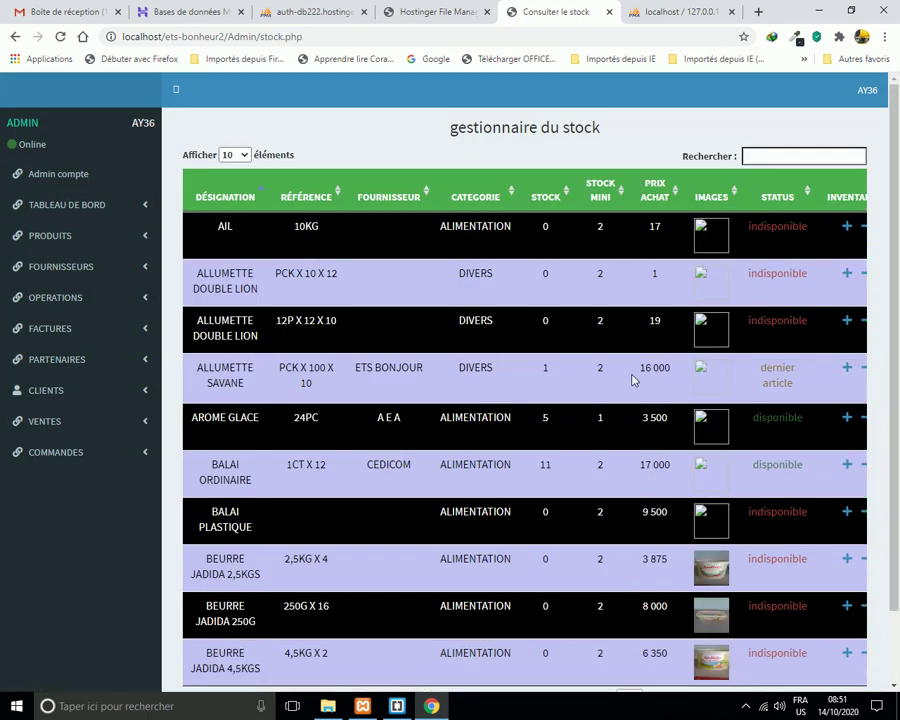
pyautogui.scroll(-2, 631, 378)
pyautogui.moveTo(737, 644); pyautogui.dragTo(848, 645)
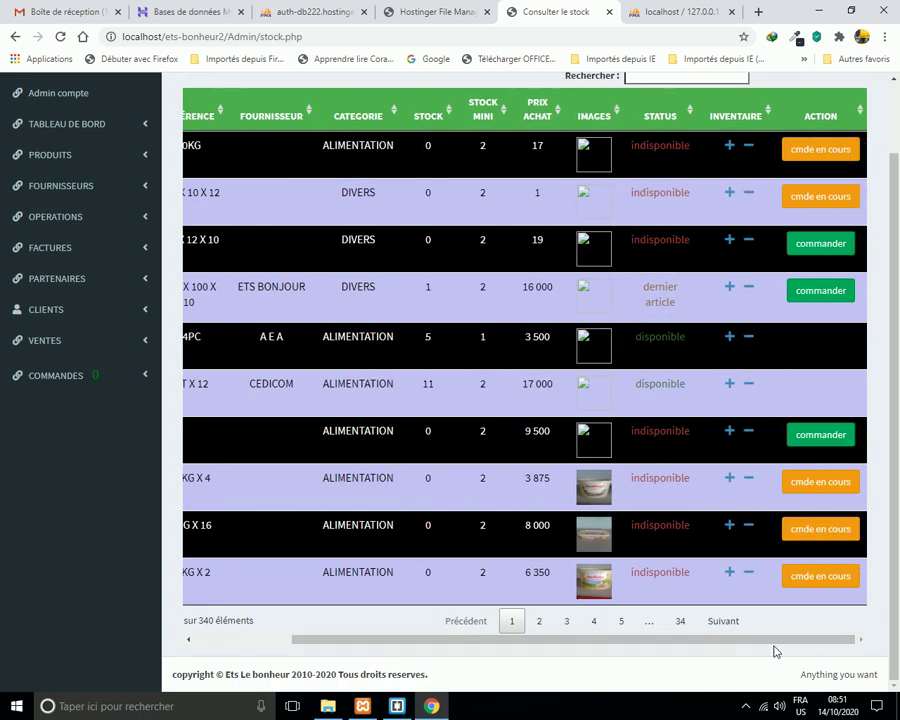
pyautogui.moveTo(745, 650); pyautogui.dragTo(691, 643)
# Open the BALAI PLASTIQUE order form and submit a quantity of 20.
pyautogui.click(826, 446)
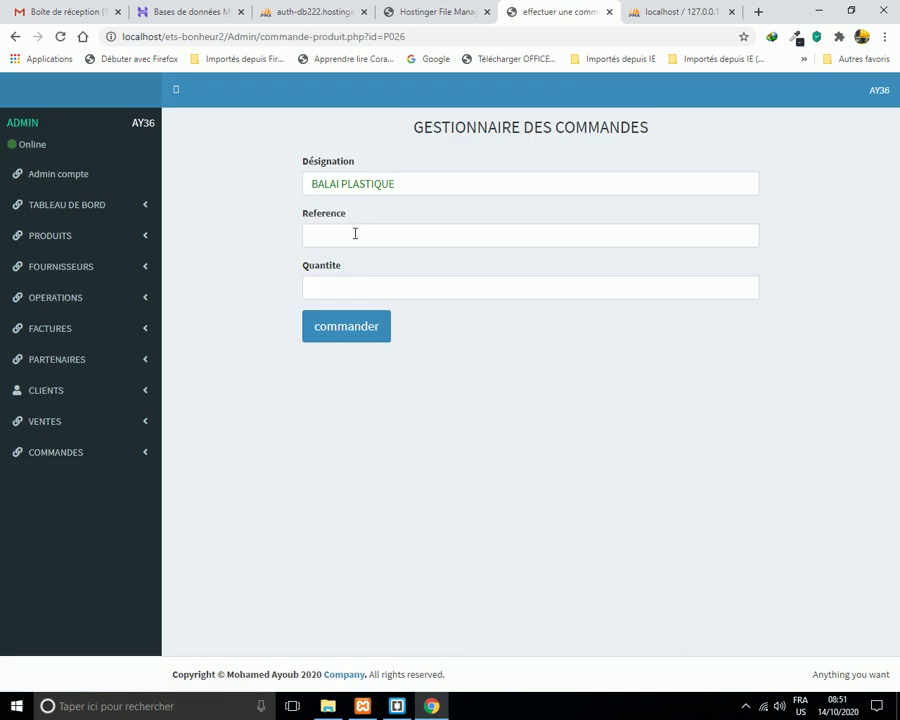
pyautogui.click(332, 287)
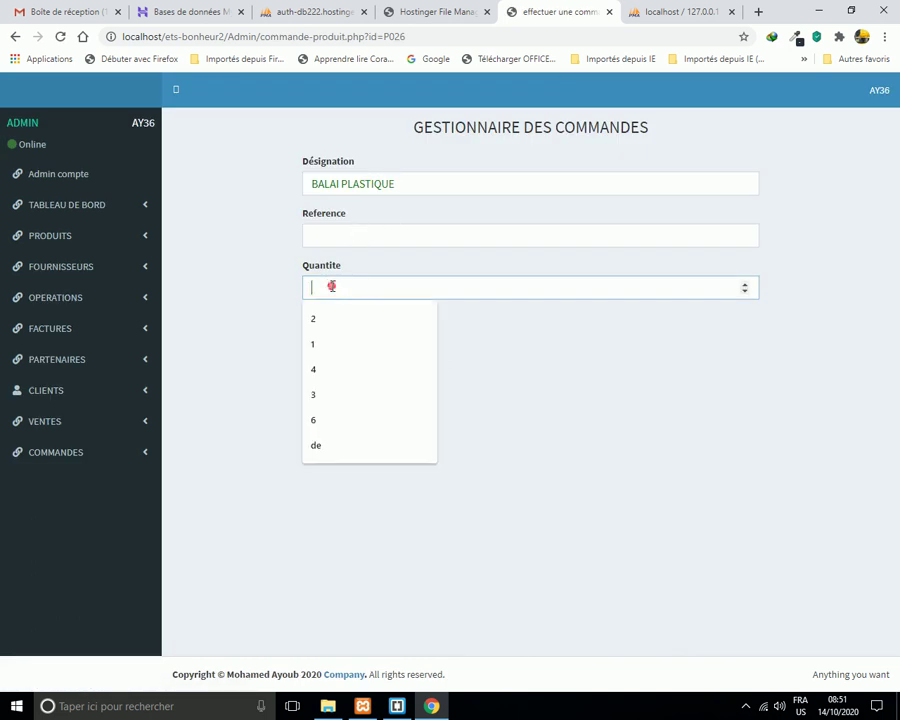
pyautogui.write('20')
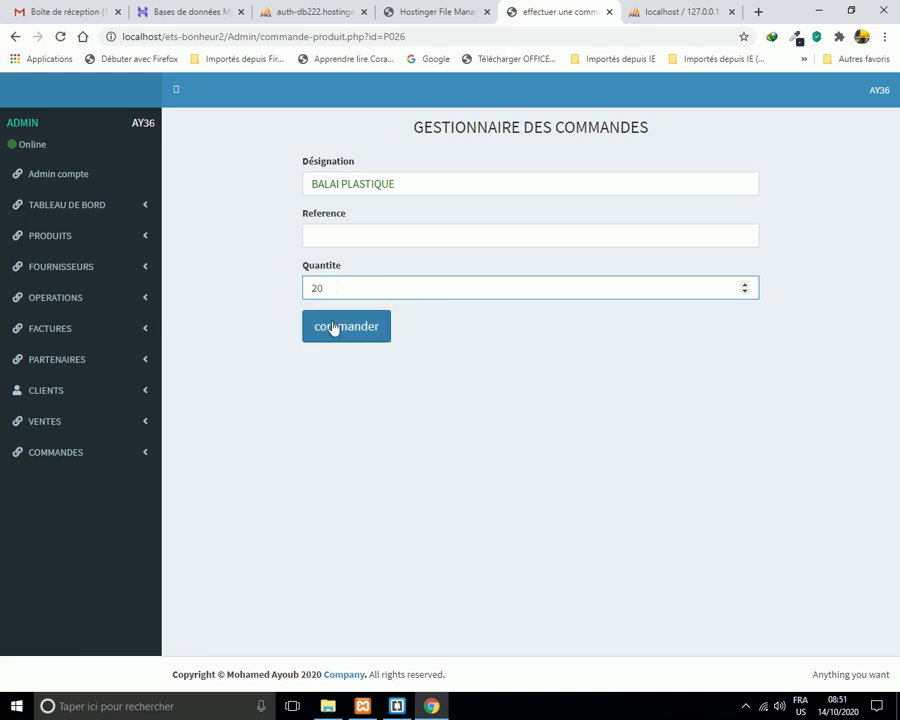
pyautogui.click(337, 338)
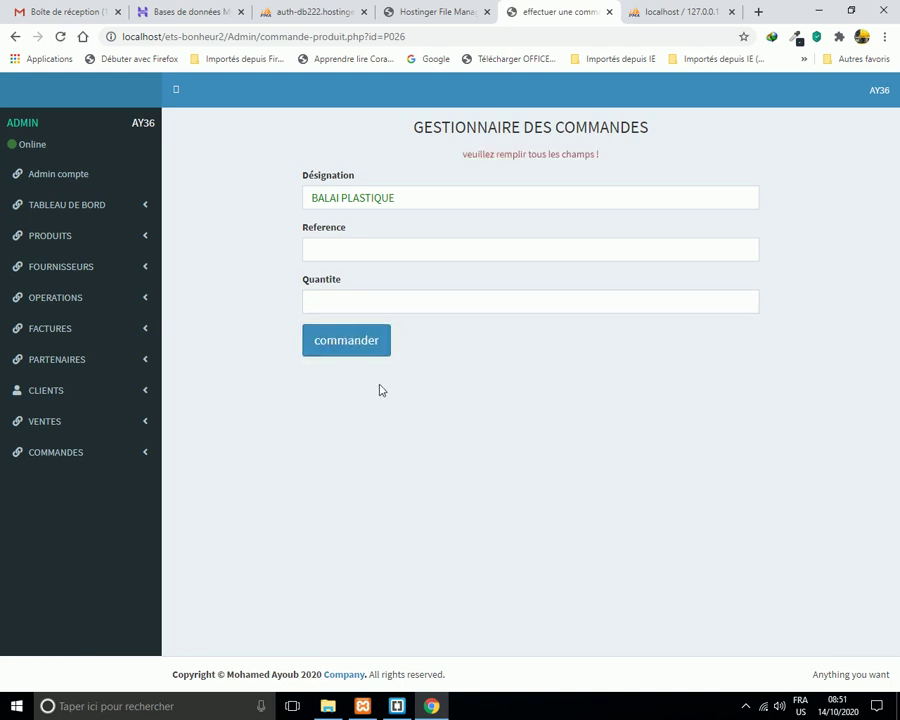
# Resubmit the BALAI PLASTIQUE order with reference 'oki' and quantity 10.
pyautogui.click(360, 252)
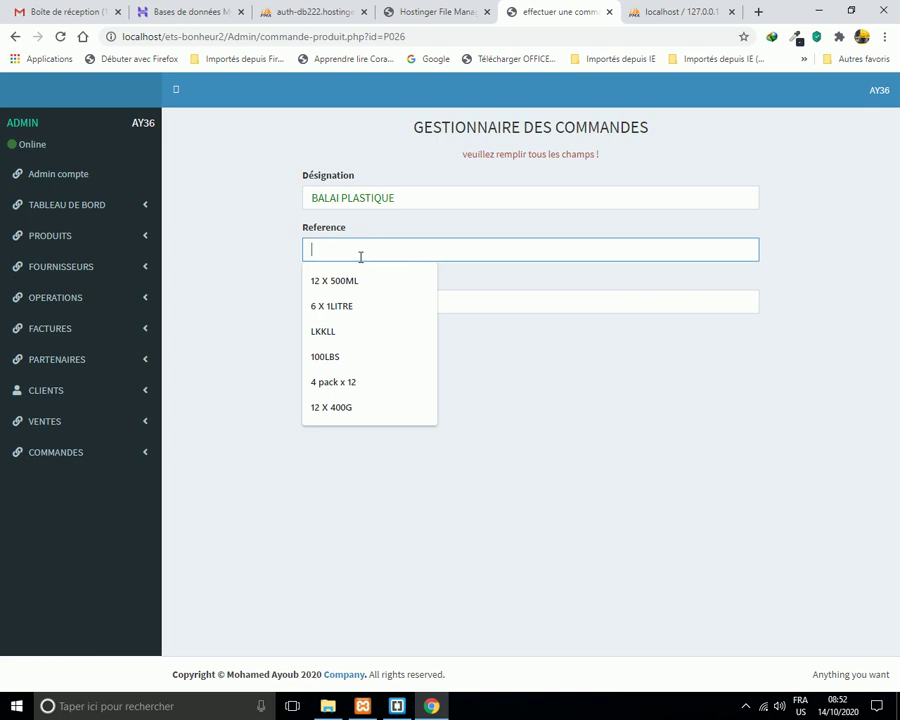
pyautogui.write('oki')
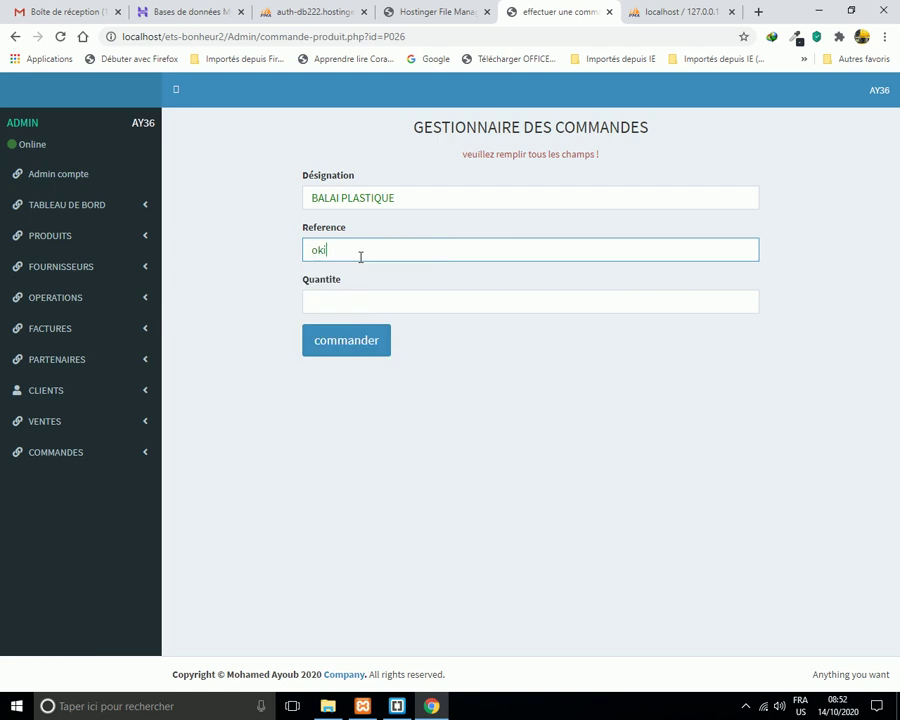
pyautogui.click(341, 311)
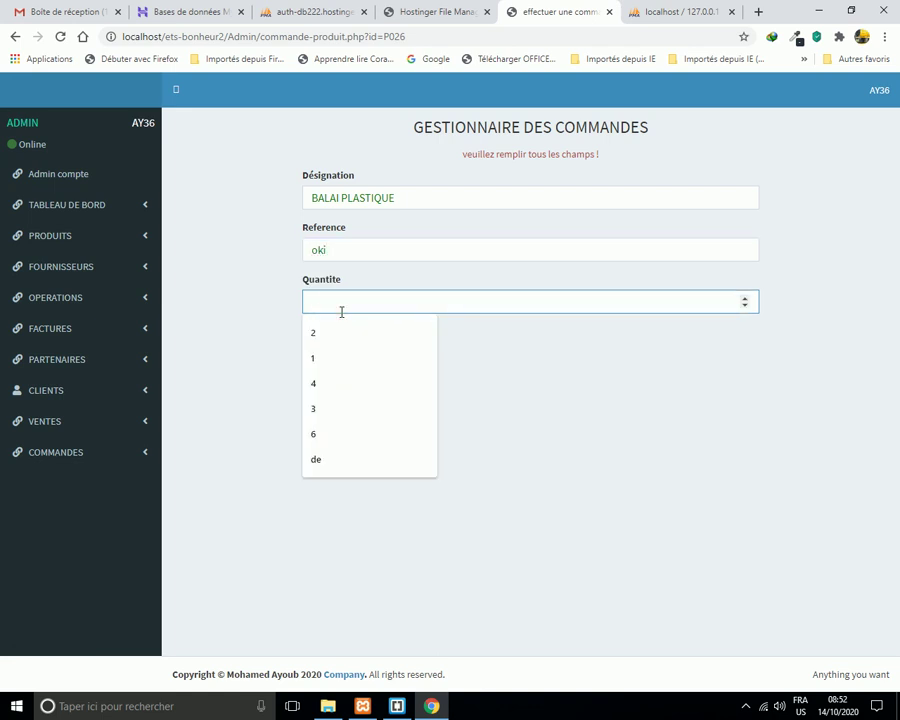
pyautogui.write('10')
pyautogui.click(341, 350)
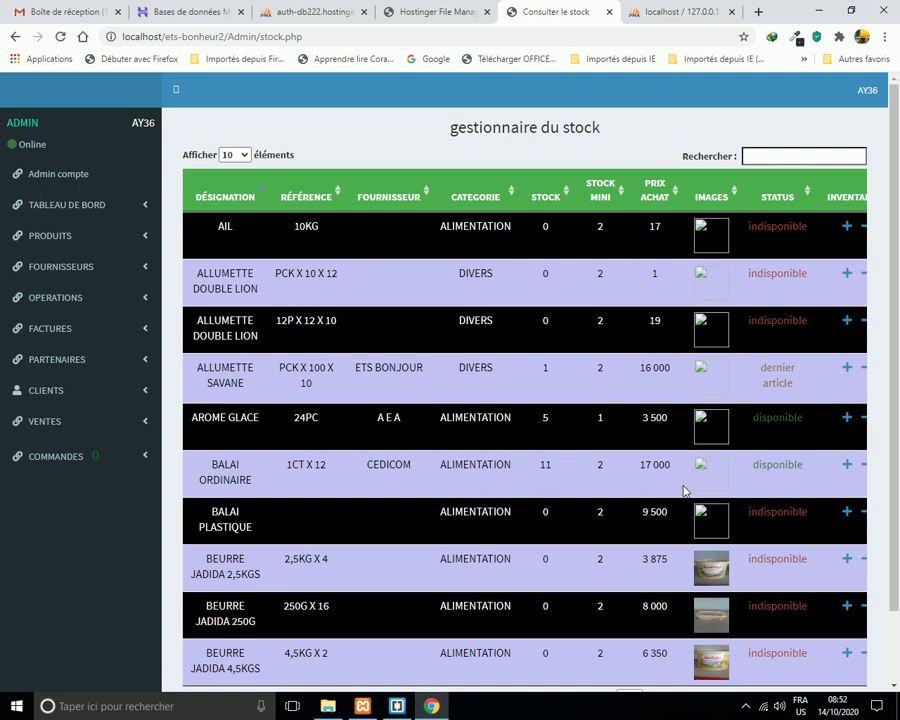
# Open Toutes les commandes and search 'all' to show the P210 ALLUMETTE DOUBLE LION order.
pyautogui.scroll(-2, 647, 595)
pyautogui.moveTo(733, 643); pyautogui.dragTo(836, 650)
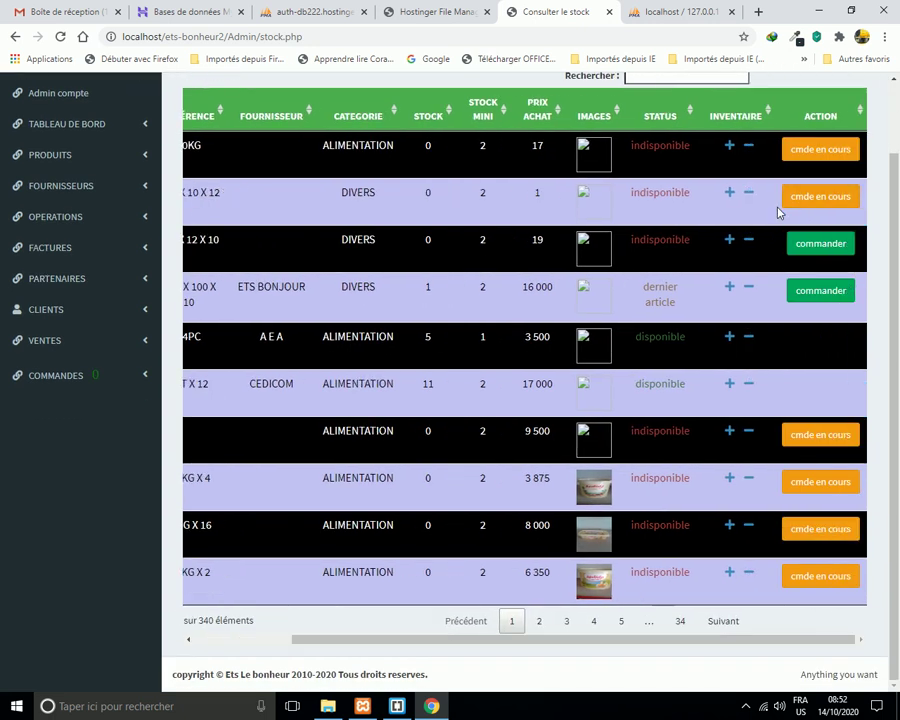
pyautogui.moveTo(595, 650); pyautogui.dragTo(640, 640)
pyautogui.moveTo(629, 650); pyautogui.dragTo(759, 635)
pyautogui.click(146, 159)
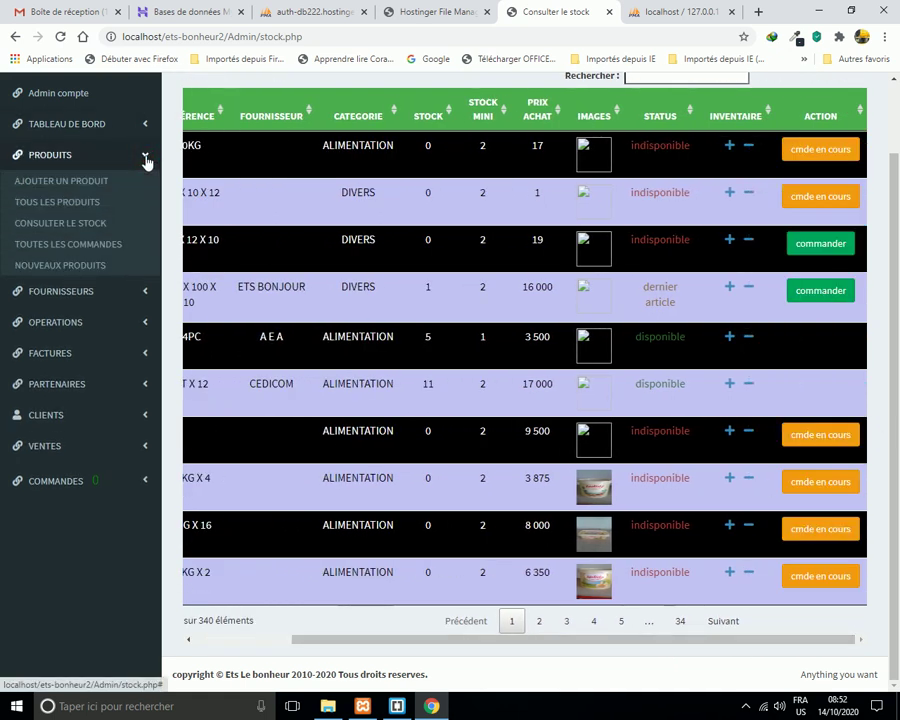
pyautogui.click(97, 251)
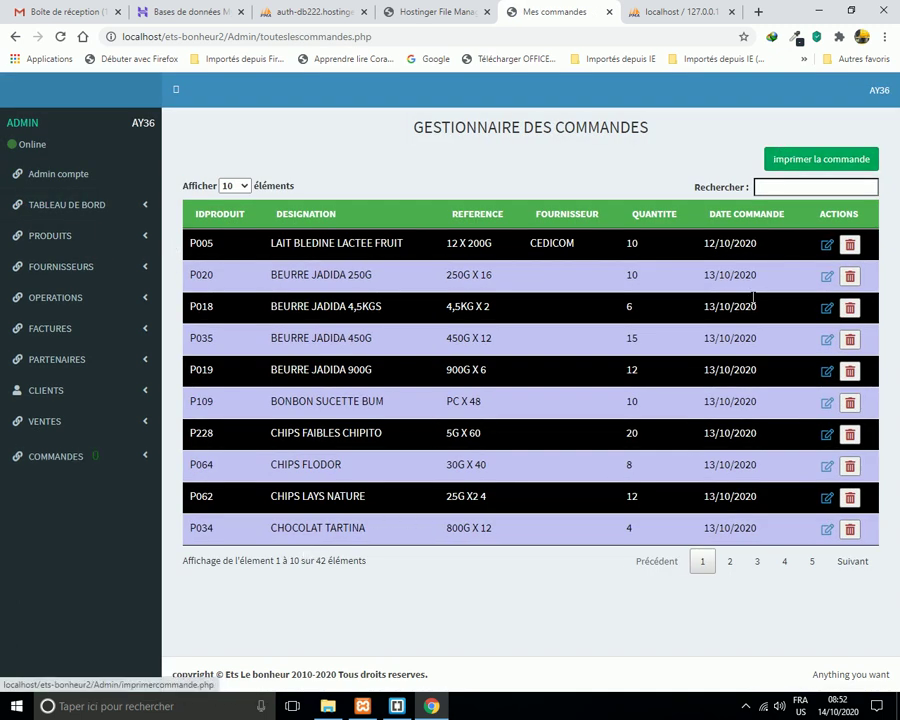
pyautogui.click(794, 189)
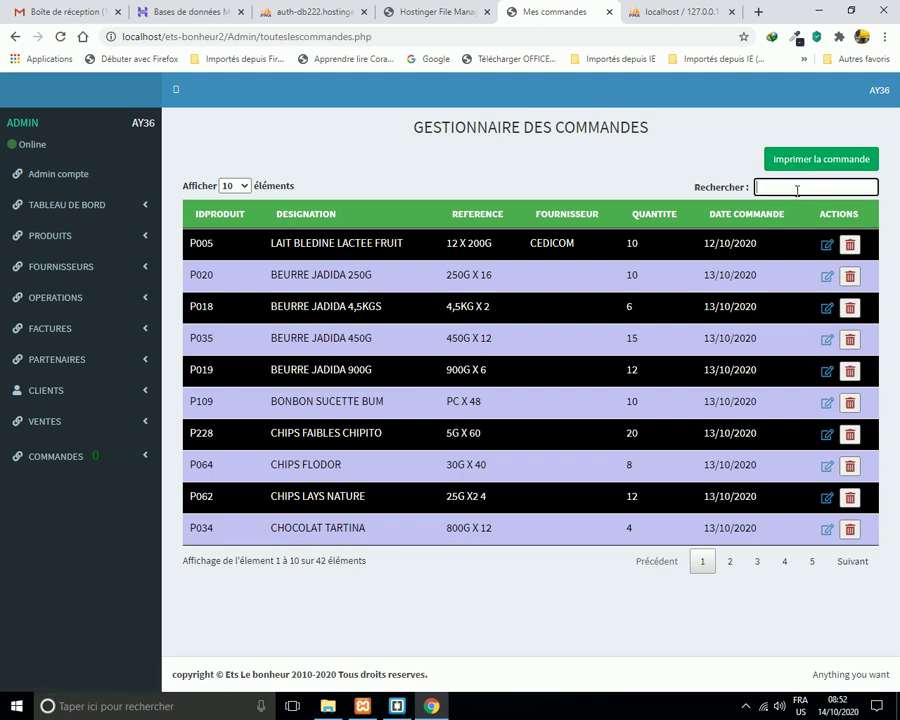
pyautogui.write('all')
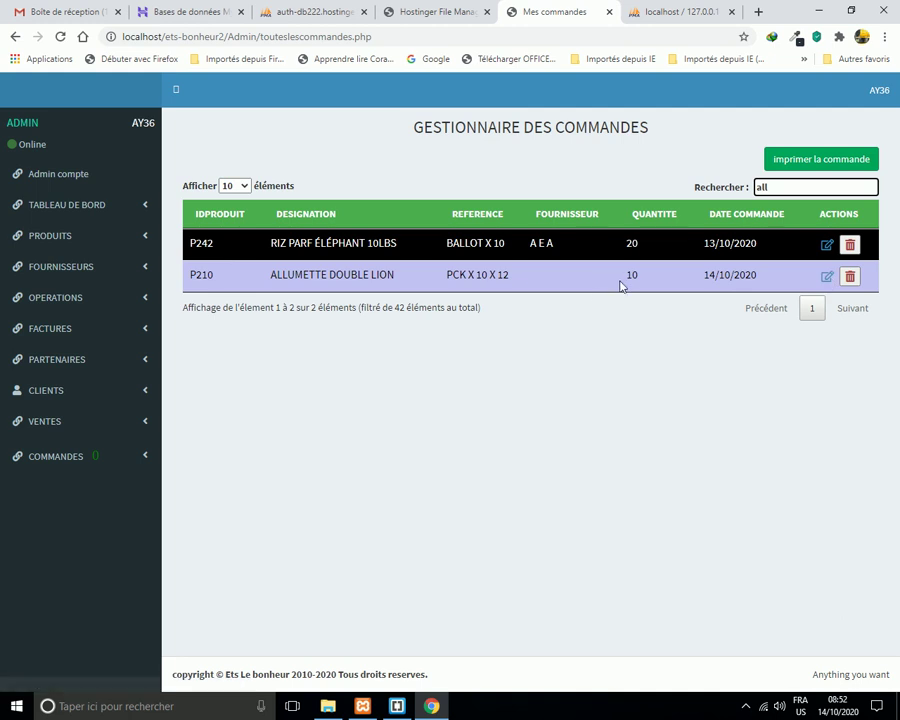
# Change the P210 ALLUMETTE DOUBLE LION order quantity to 20 and search 'all' again.
pyautogui.click(826, 278)
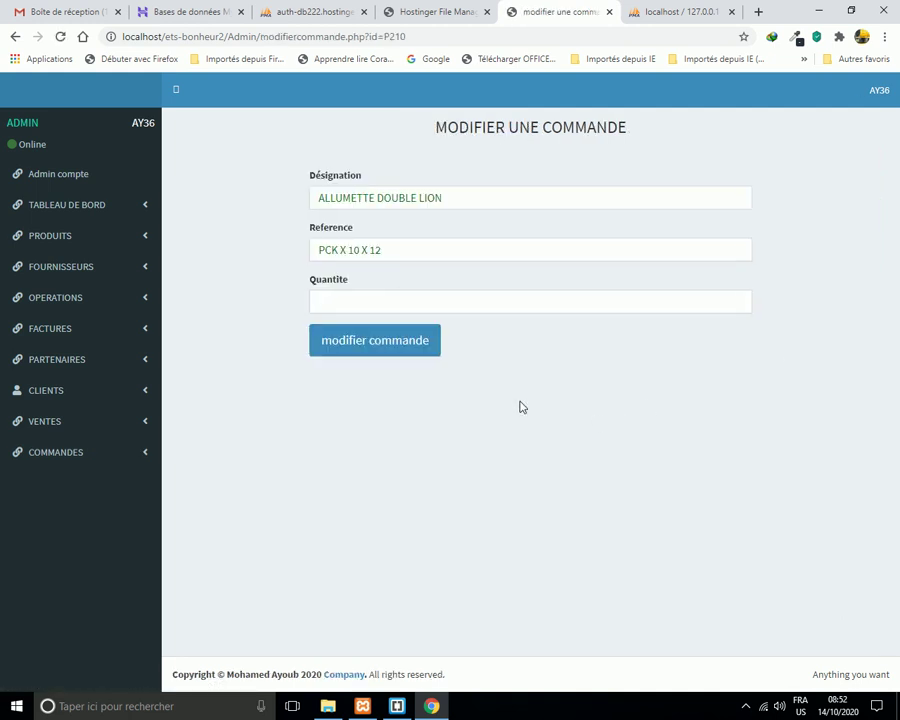
pyautogui.click(391, 298)
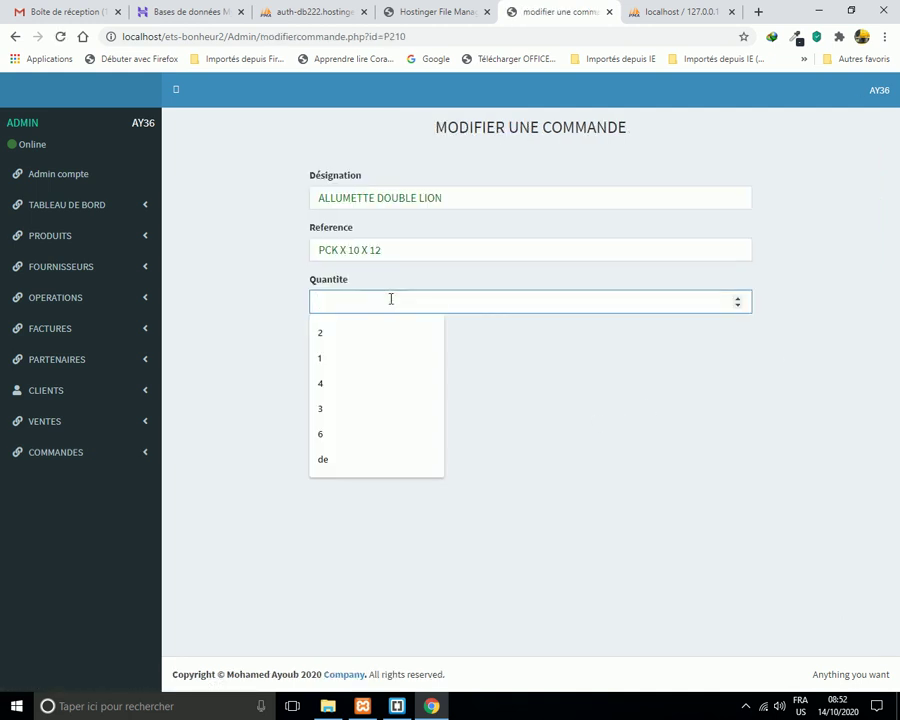
pyautogui.write('20')
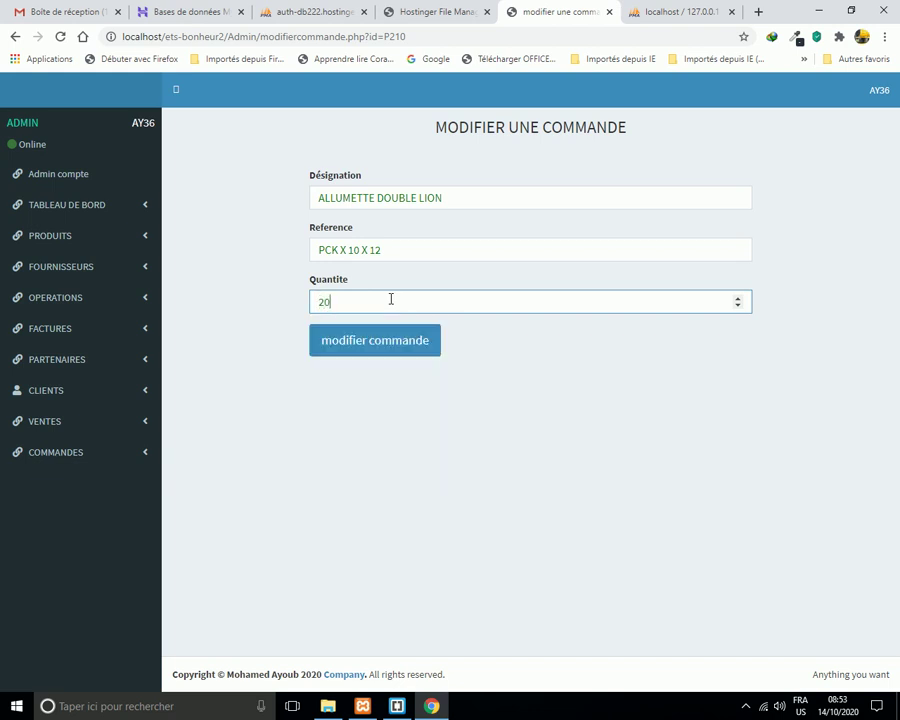
pyautogui.click(377, 345)
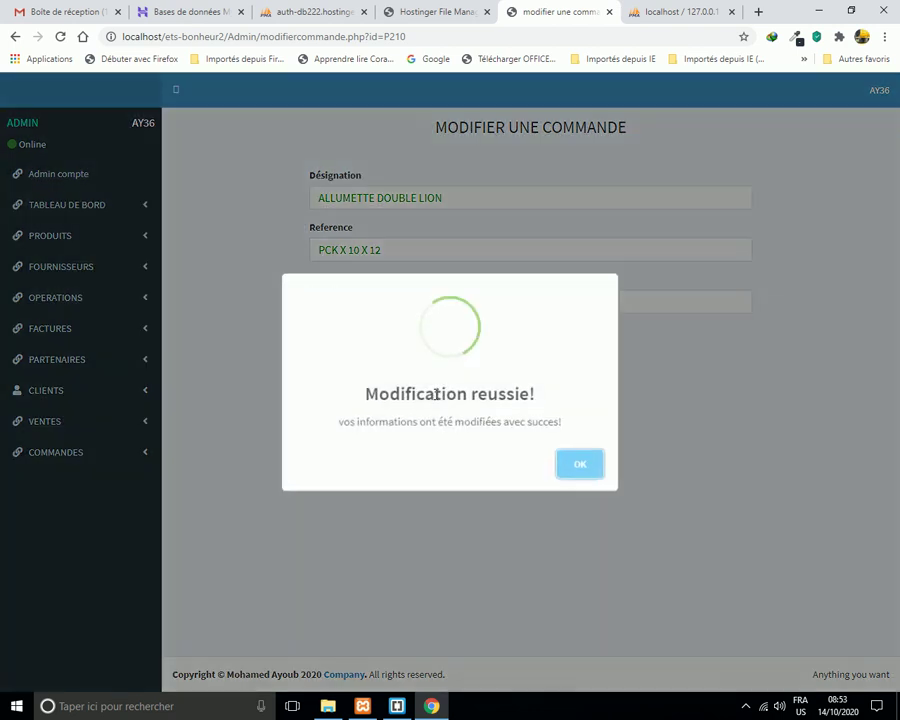
pyautogui.press('Return')
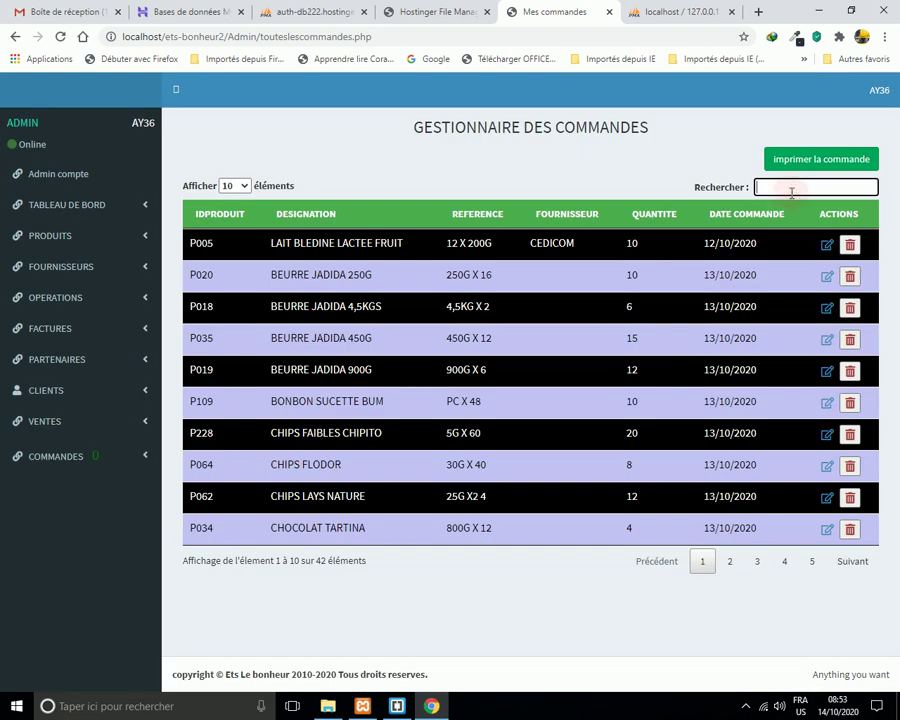
pyautogui.write('all')
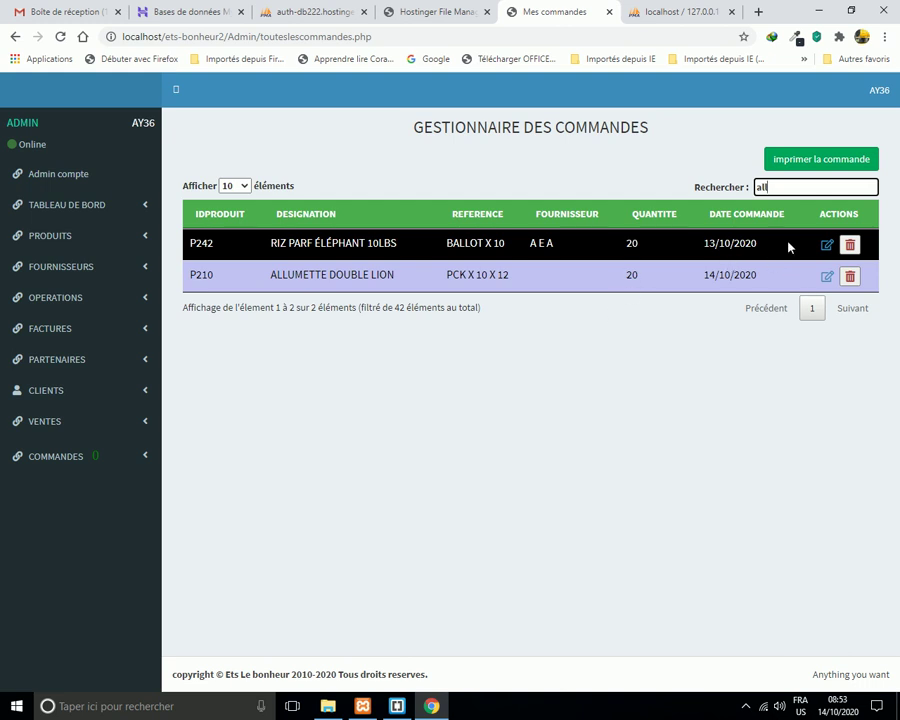
# Print the order list to PDF, download it as doc_183.pdf with IDM and open it.
pyautogui.click(815, 163)
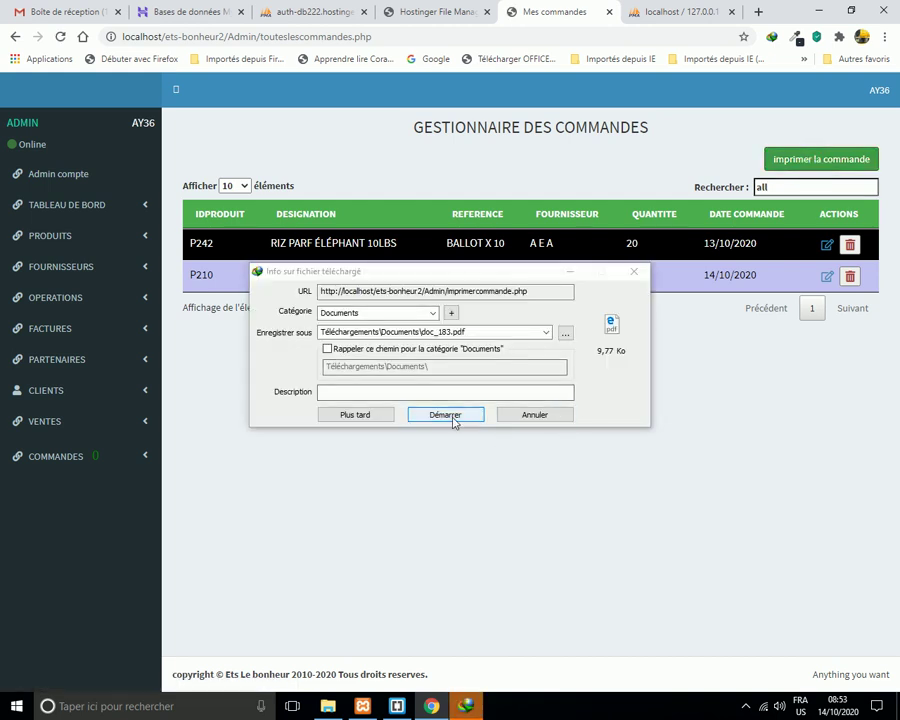
pyautogui.click(446, 415)
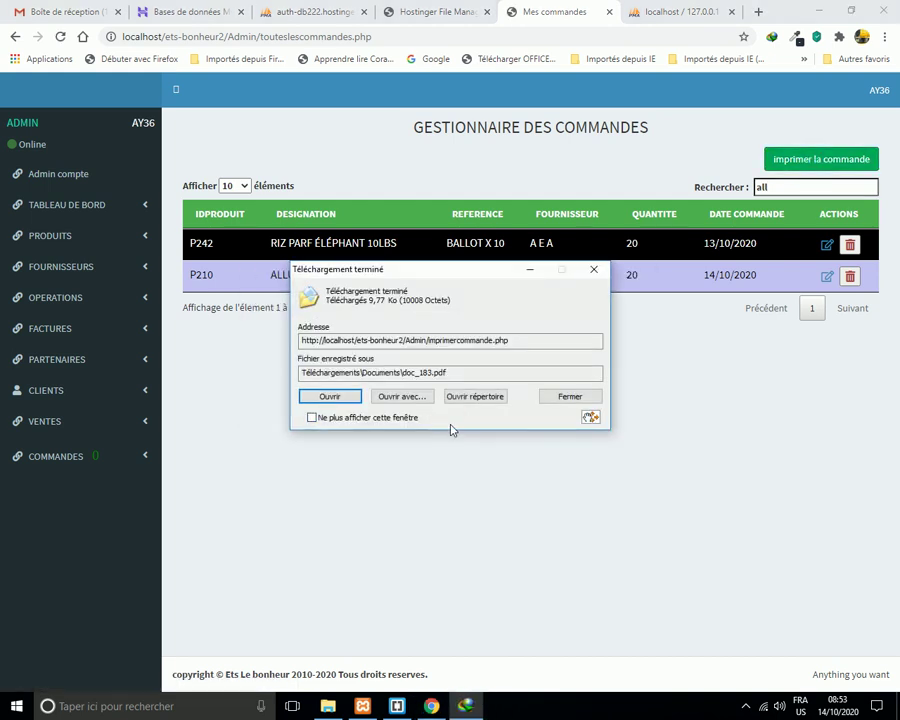
pyautogui.click(345, 398)
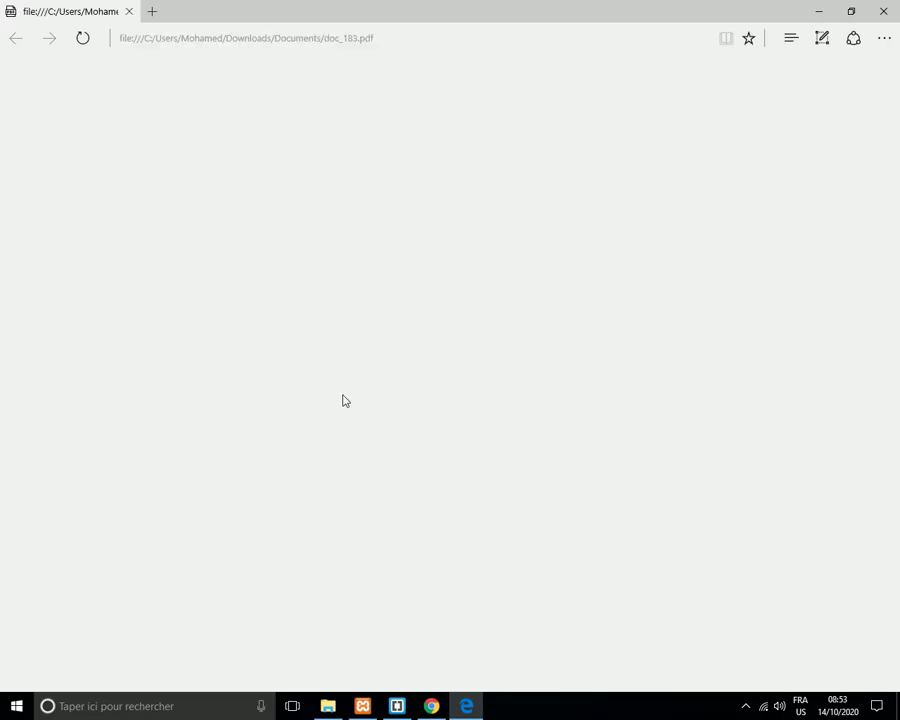
# Scroll through the doc_183.pdf purchase order listing ALLUMETTE DOUBLE LION at quantity 20.
pyautogui.scroll(-5, 453, 360)
pyautogui.scroll(5, 453, 362)
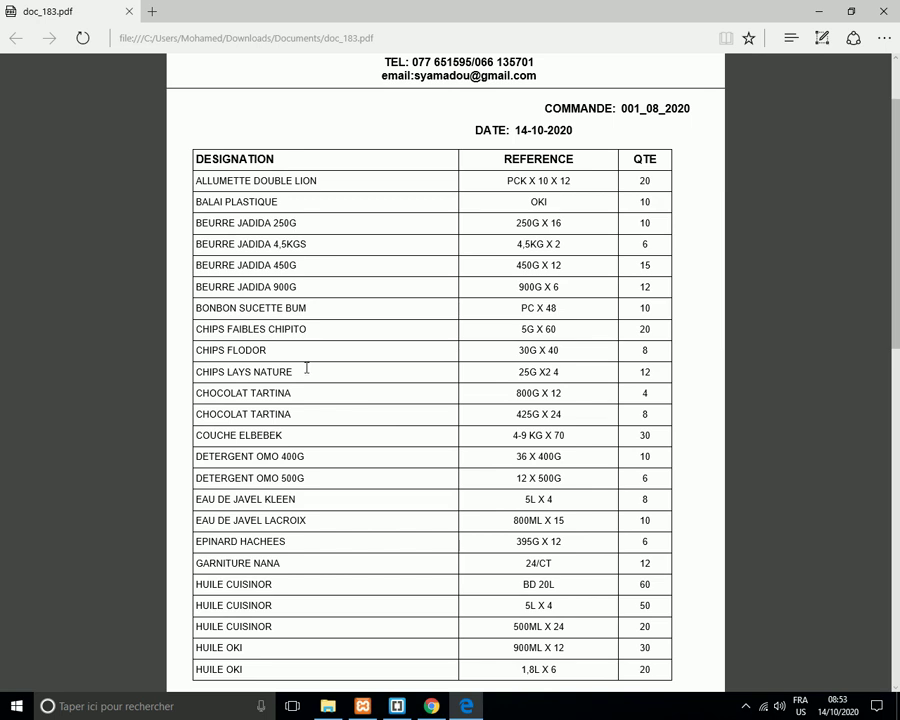
pyautogui.scroll(-10, 306, 367)
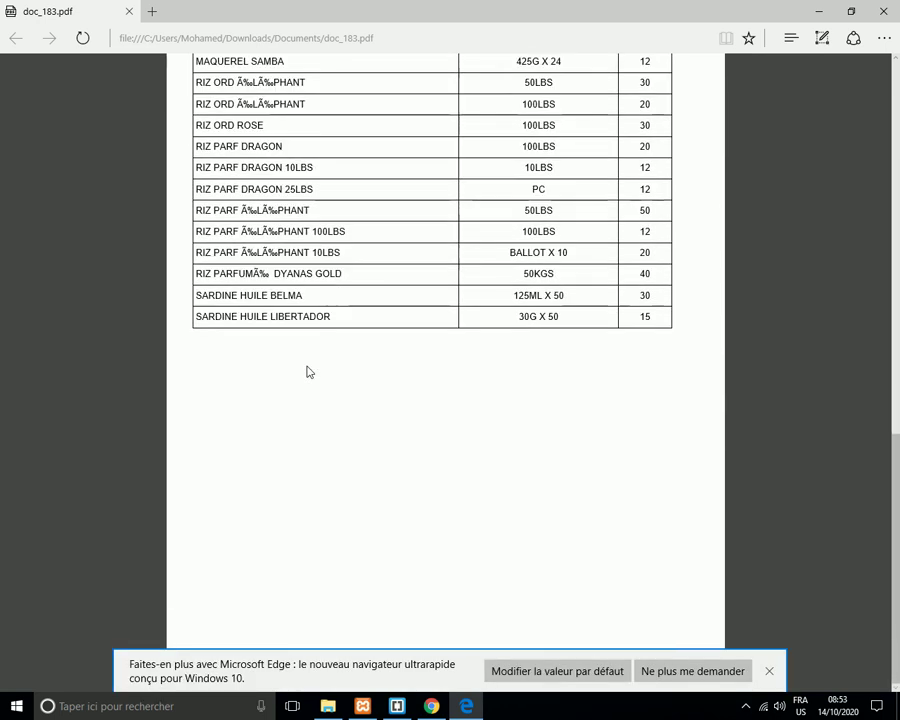
pyautogui.scroll(10, 308, 370)
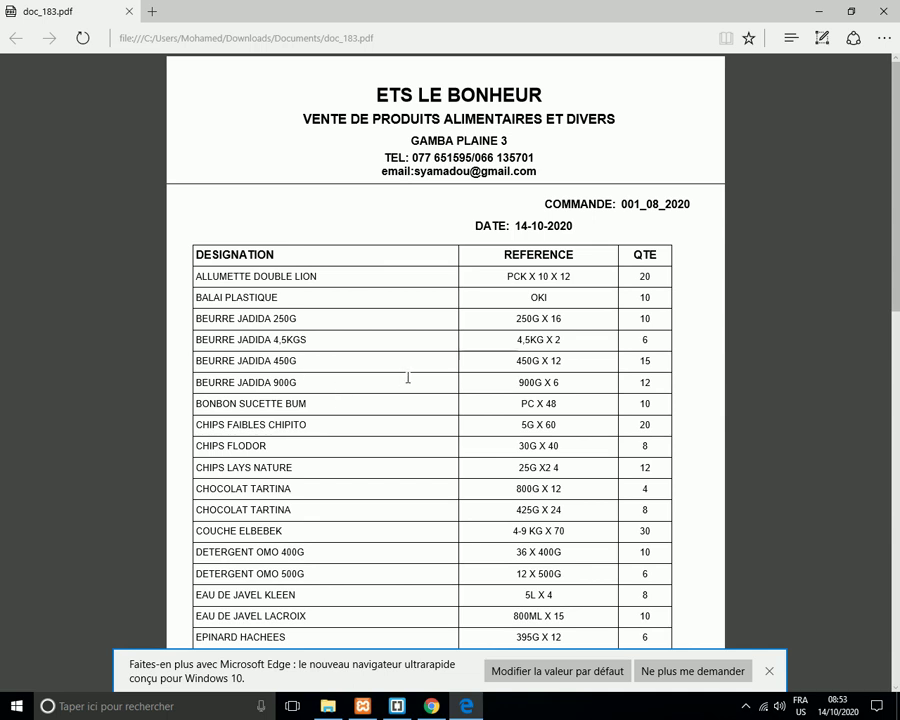
pyautogui.scroll(-3, 396, 400)
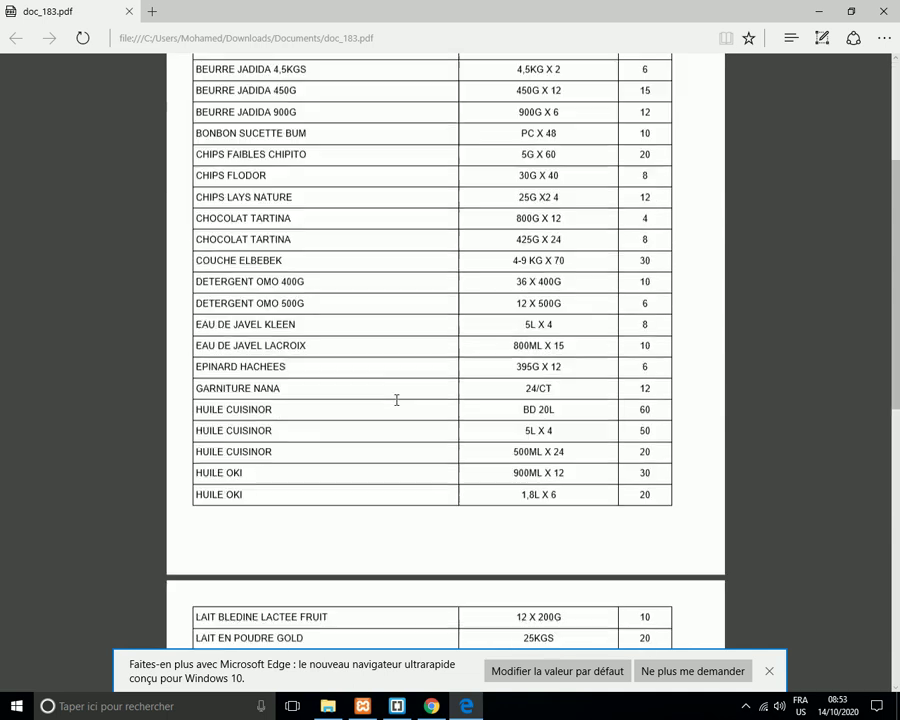
pyautogui.scroll(3, 396, 400)
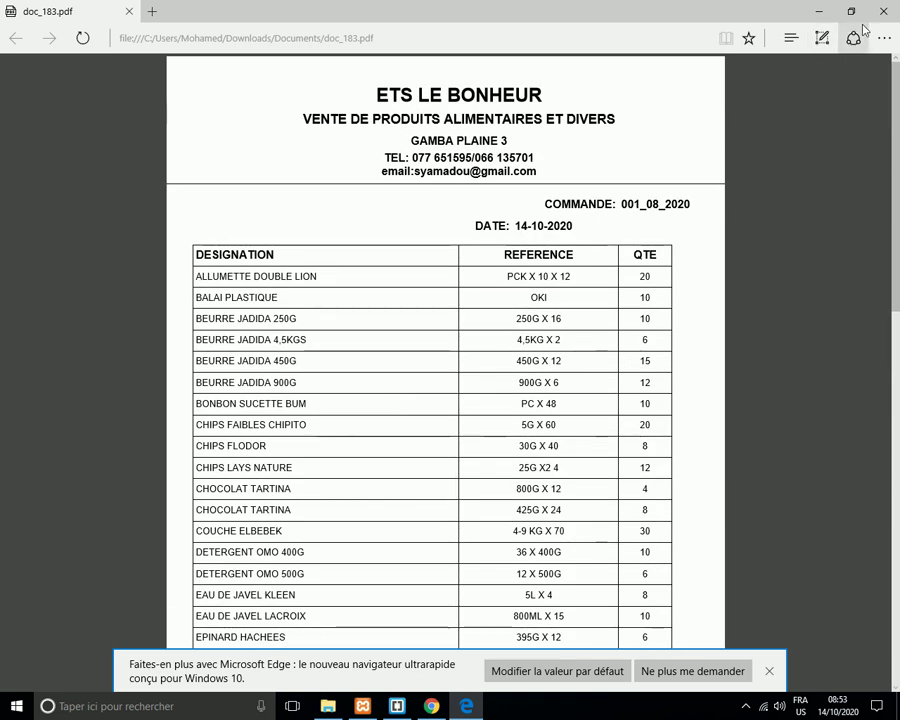
# Close the Edge PDF viewer to return to the order list showing P242 and P210.
pyautogui.click(883, 11)
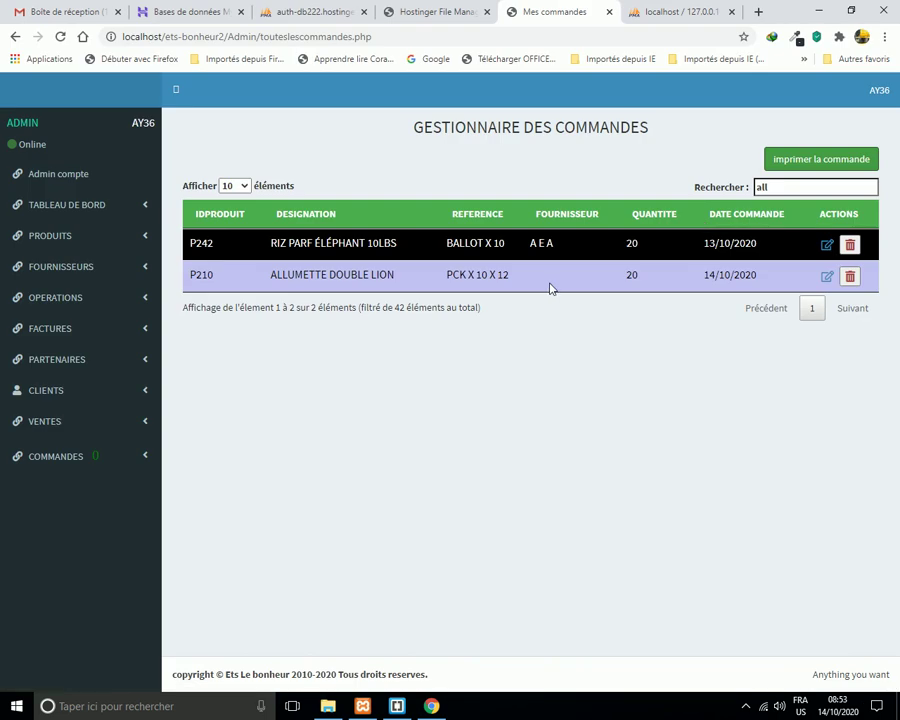